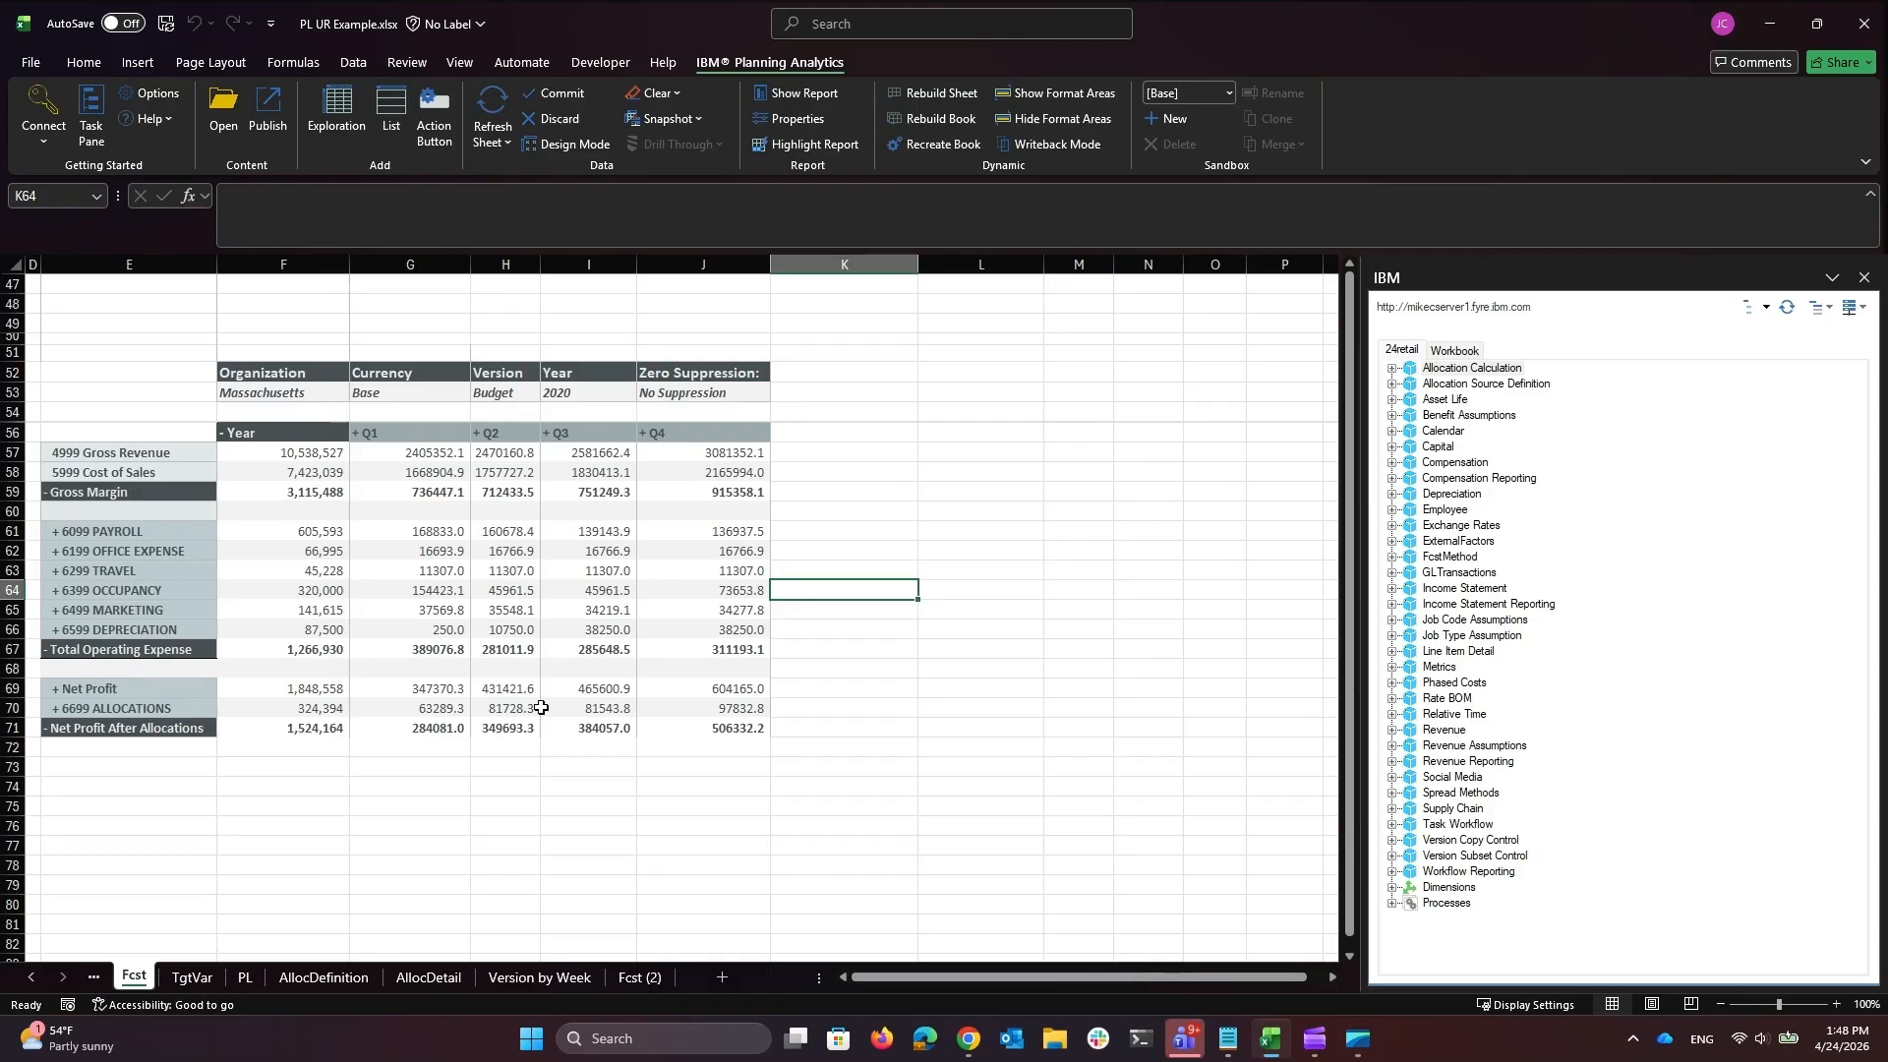
Step: Add a user column before the Year column in the universal report and set its header to FcstMethod
click(335, 434)
right_click(336, 434)
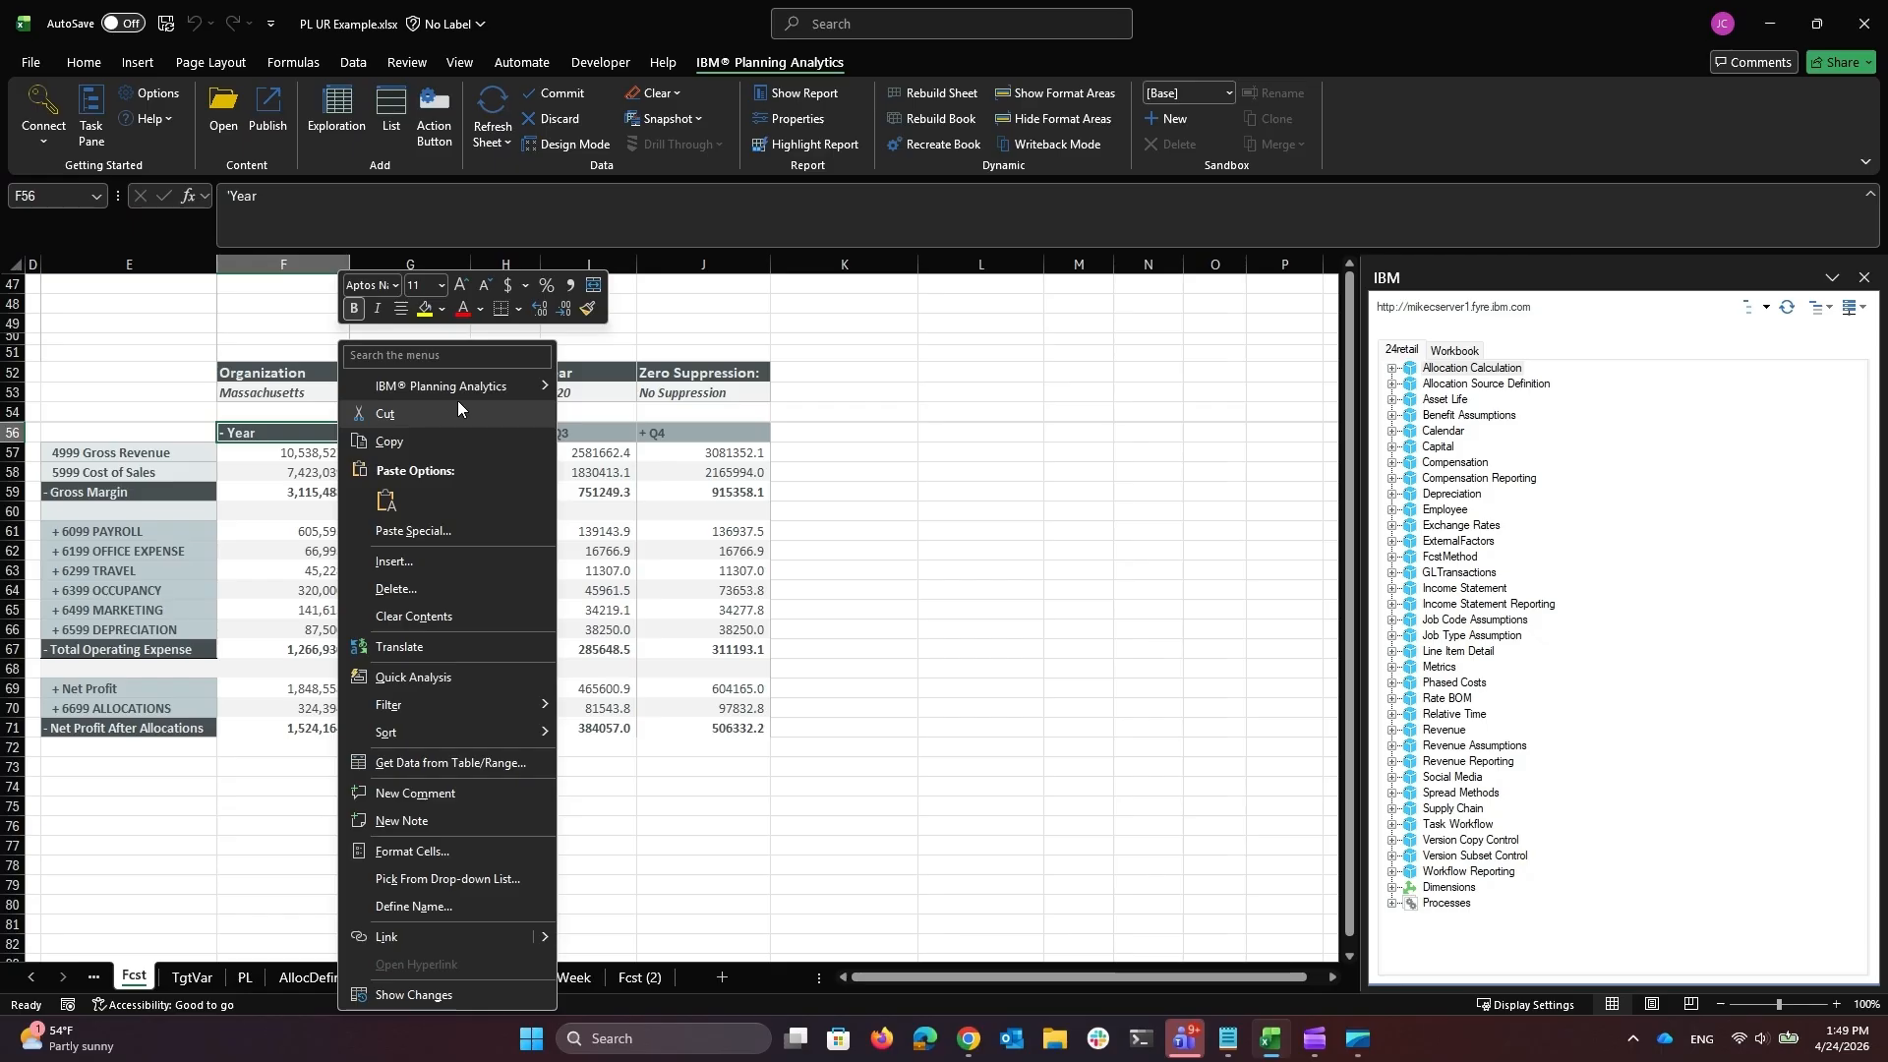
mouse_move(497, 391)
mouse_move(742, 500)
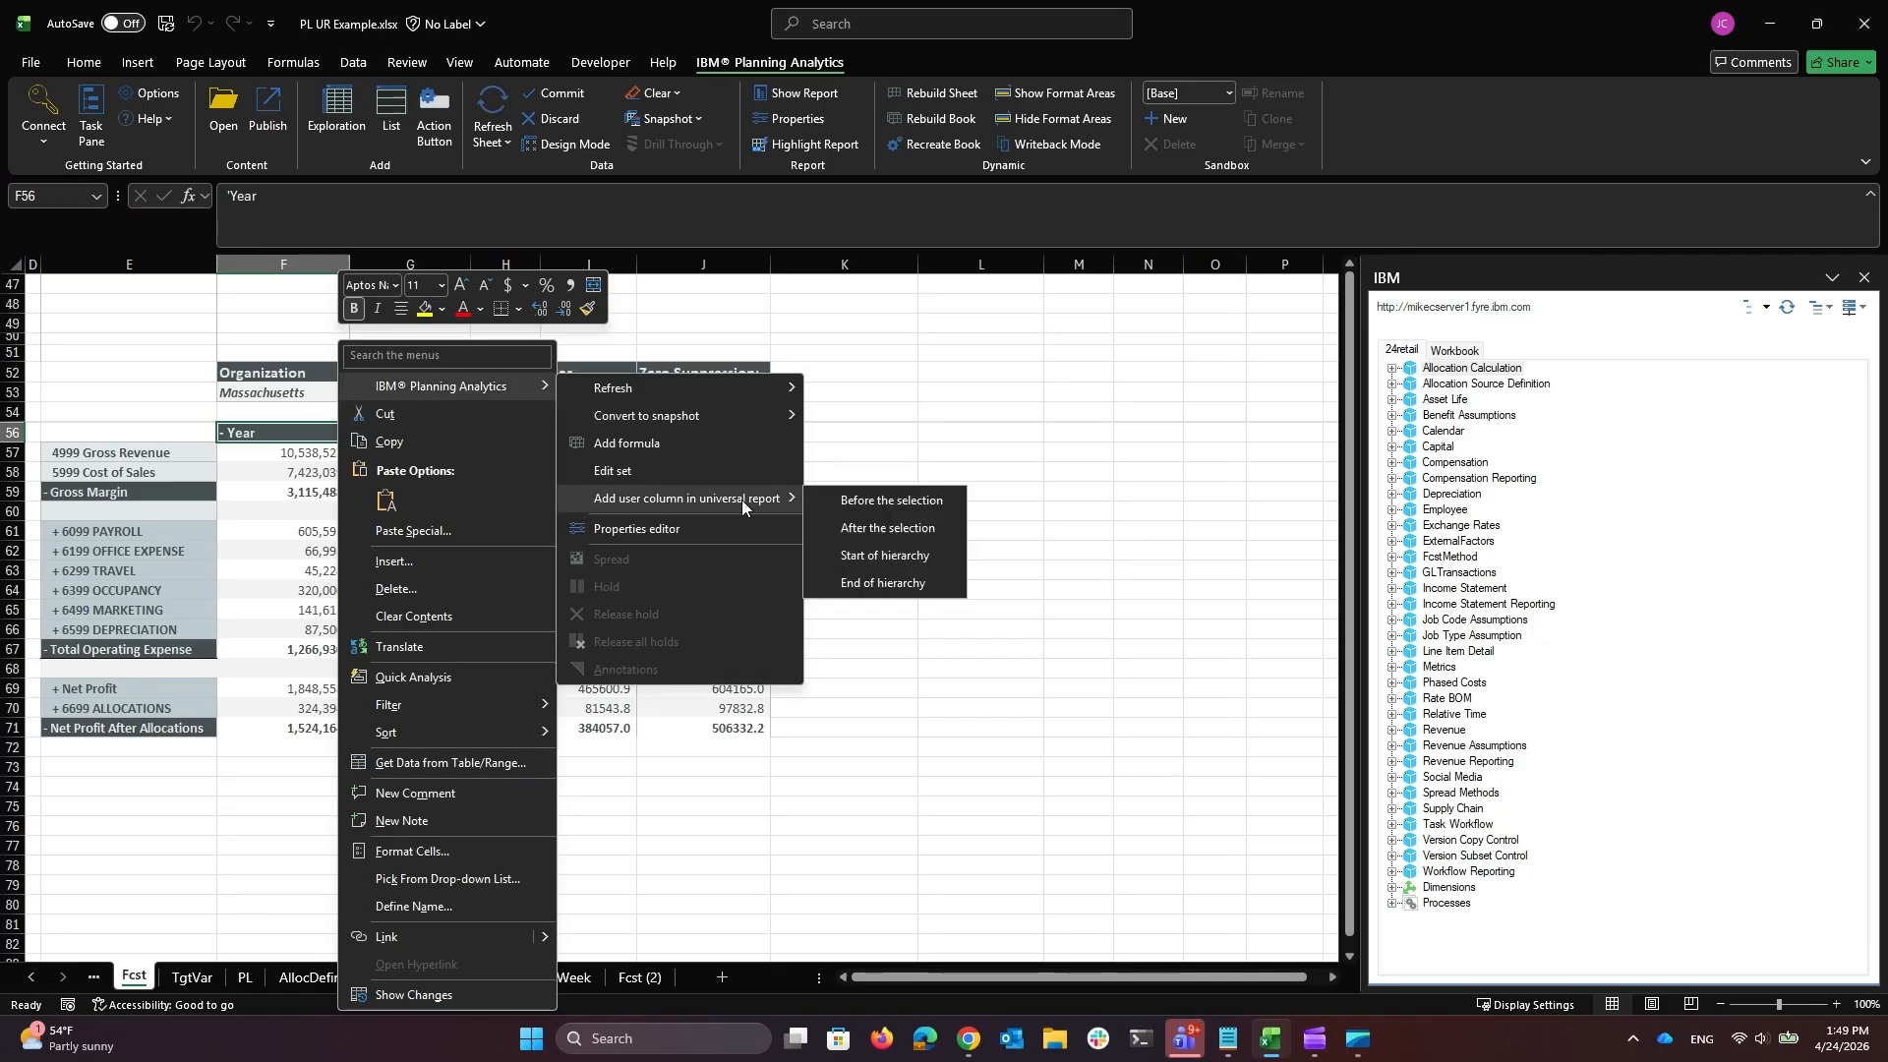
click(852, 507)
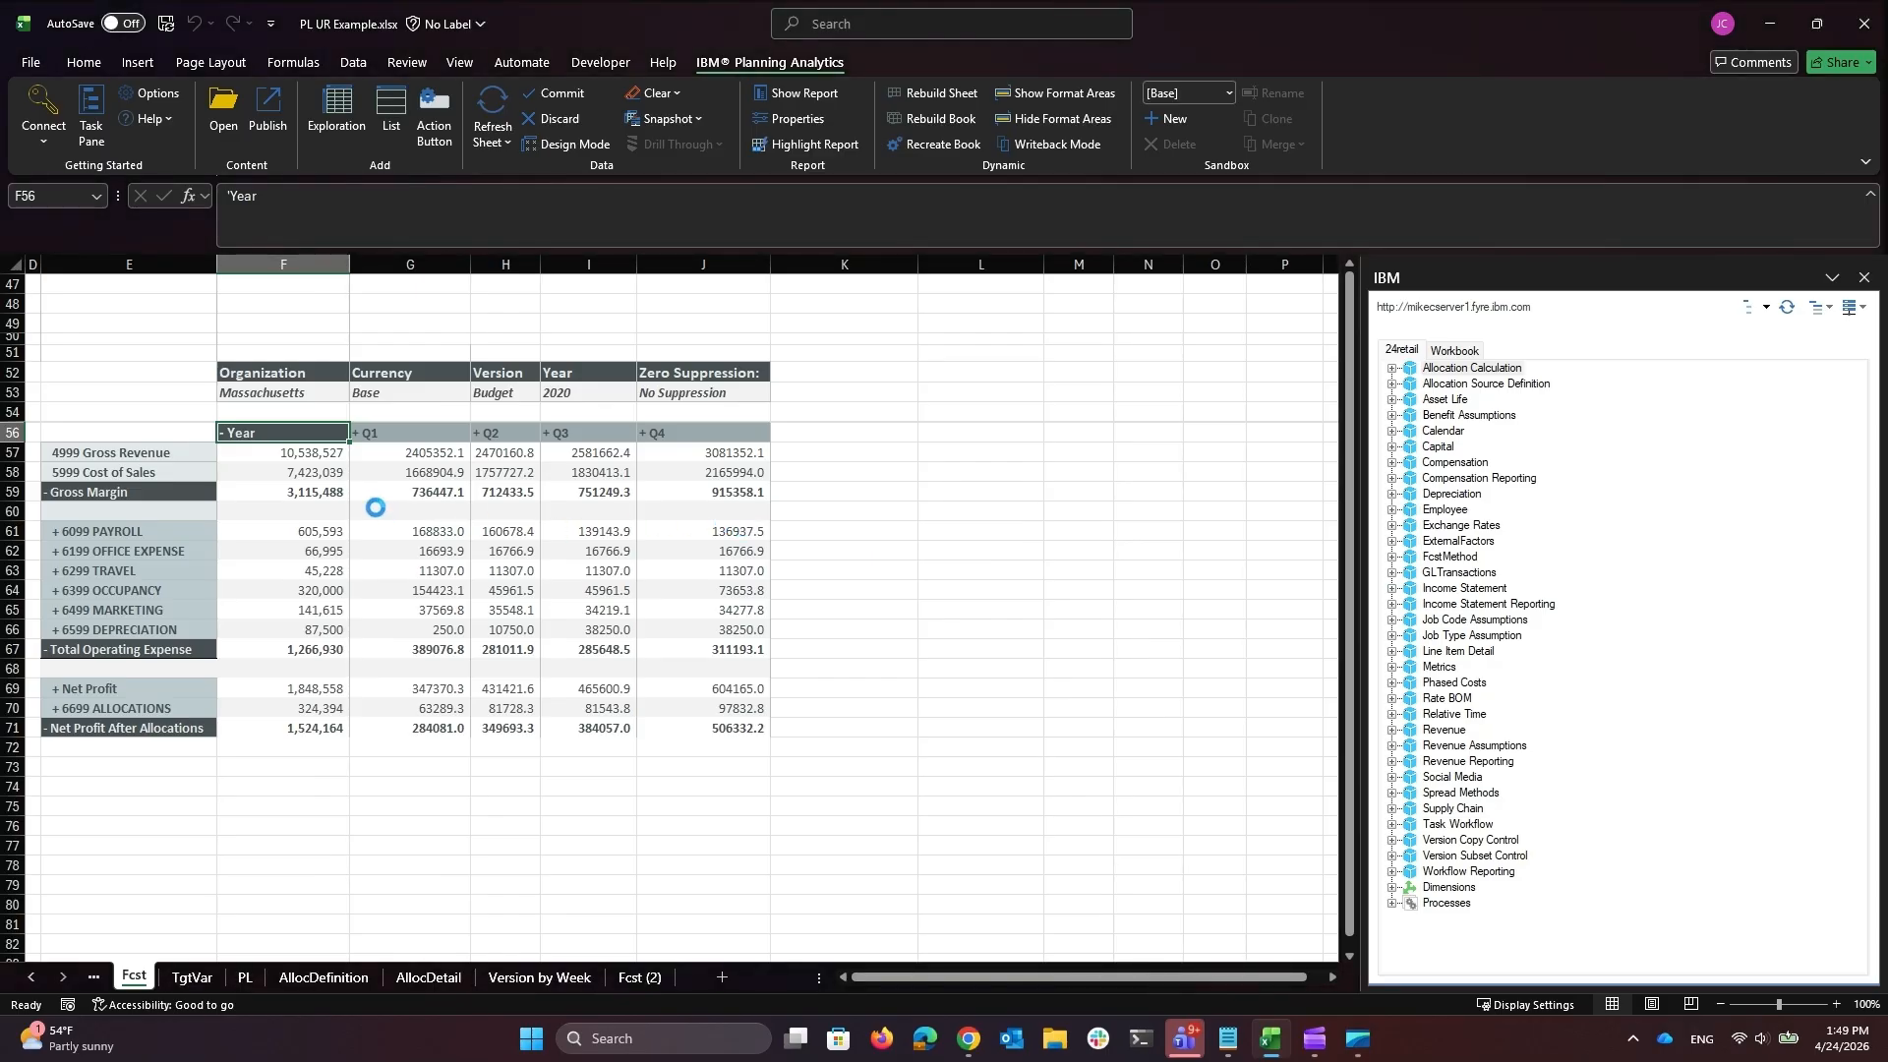
text(FcstMethod)
key(Return)
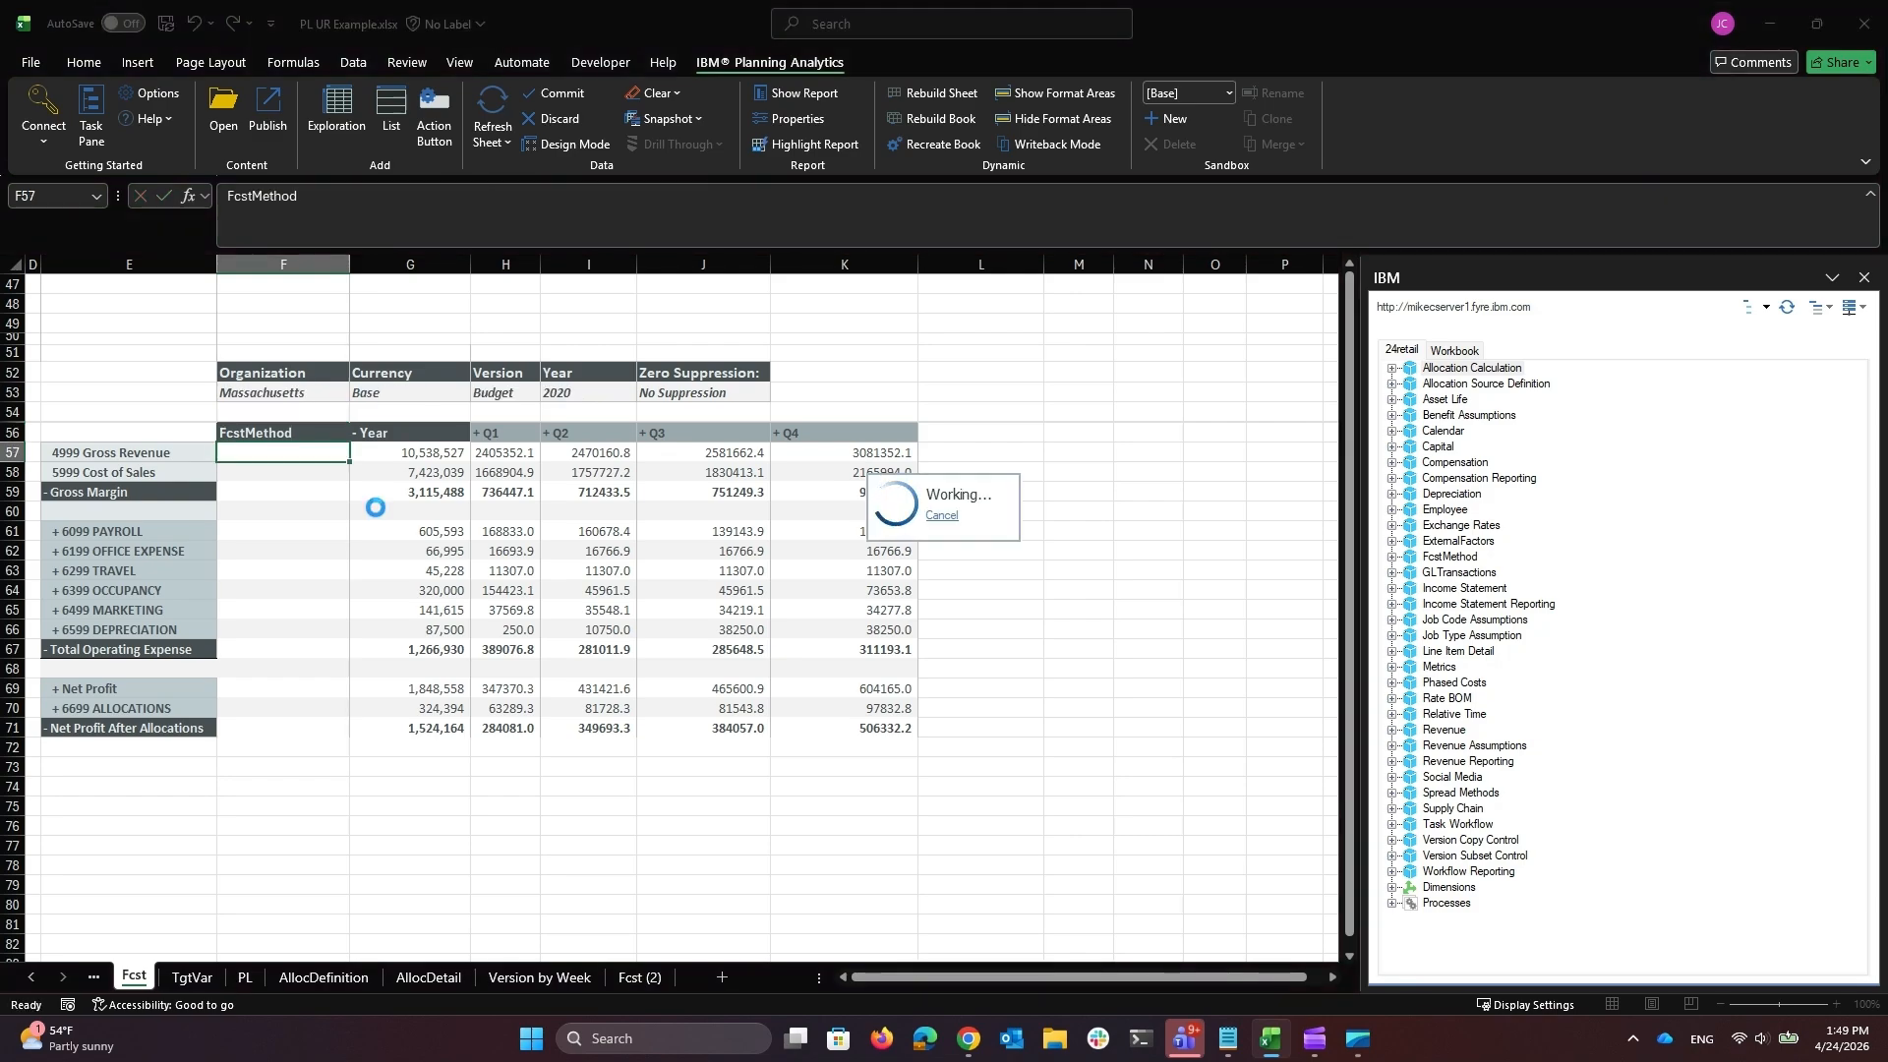
Step: Start adding a Planning Analytics formula in F57, with the host referencing $B$1 and the server referencing $B$2
right_click(311, 455)
mouse_move(464, 417)
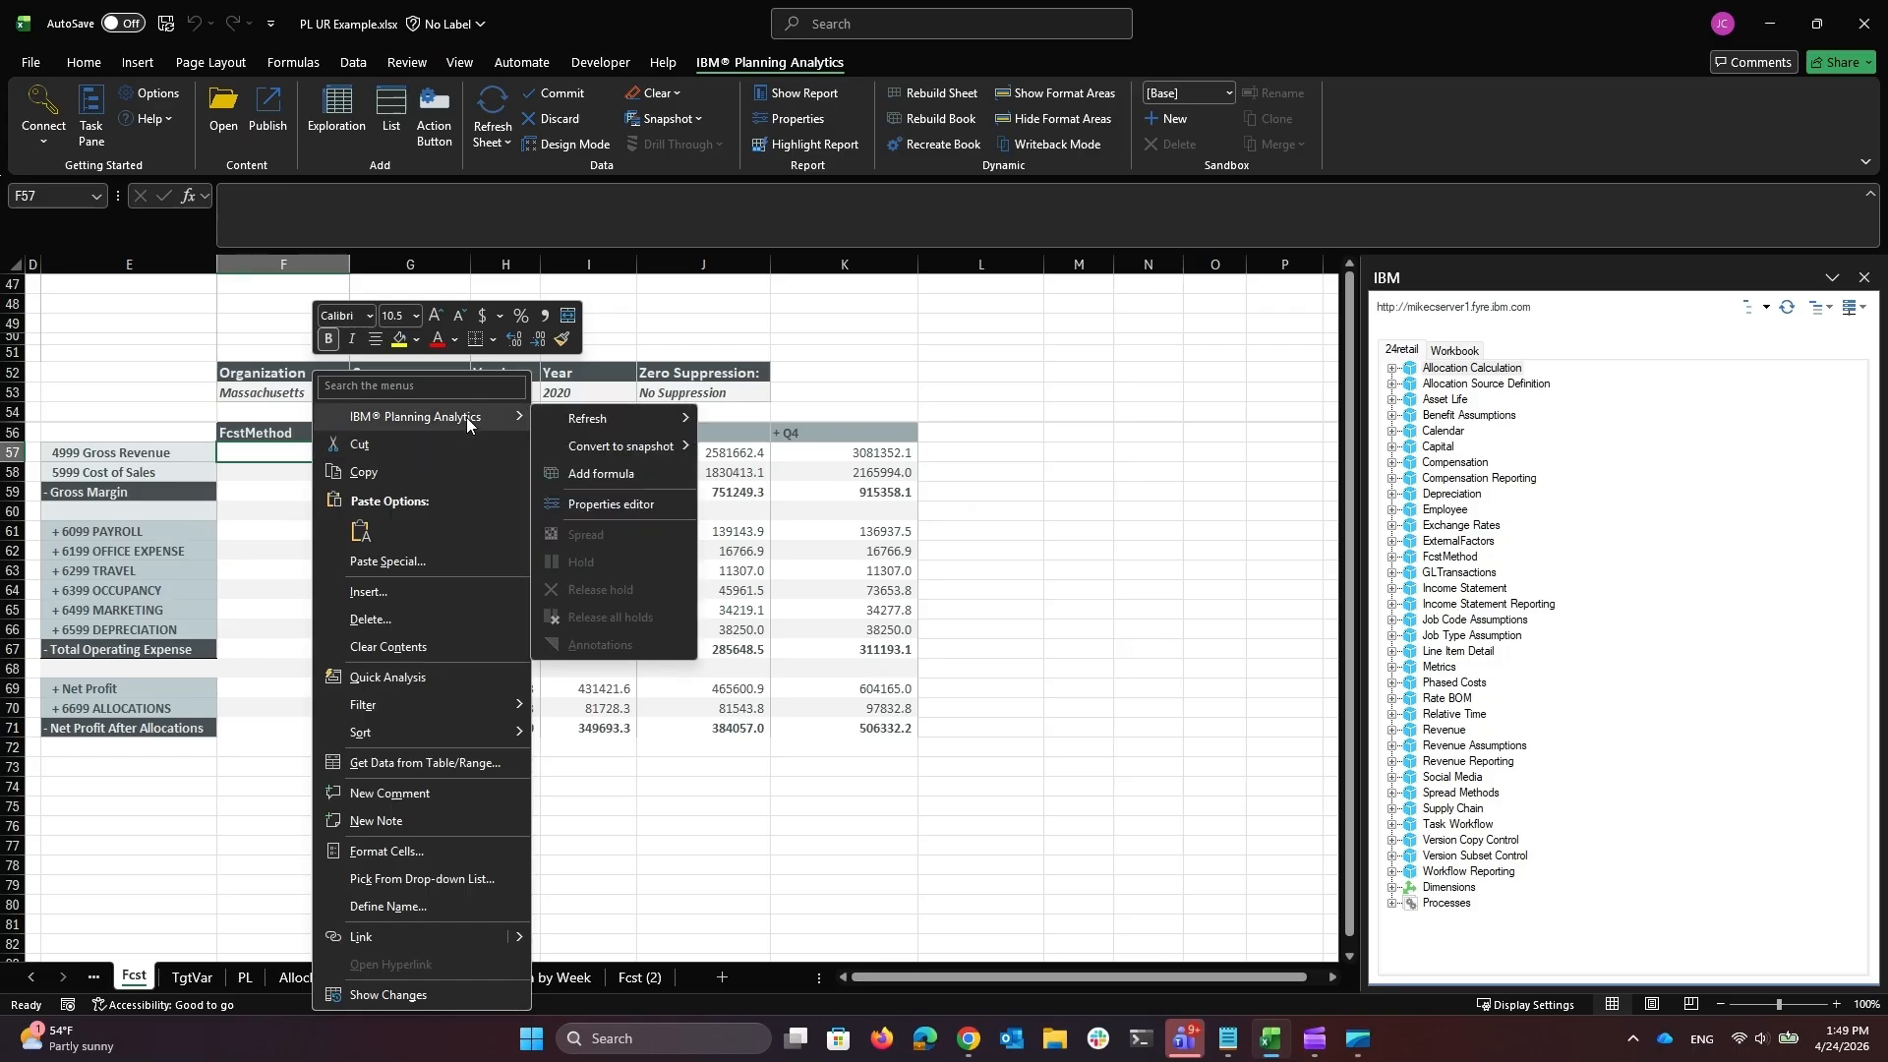
click(628, 475)
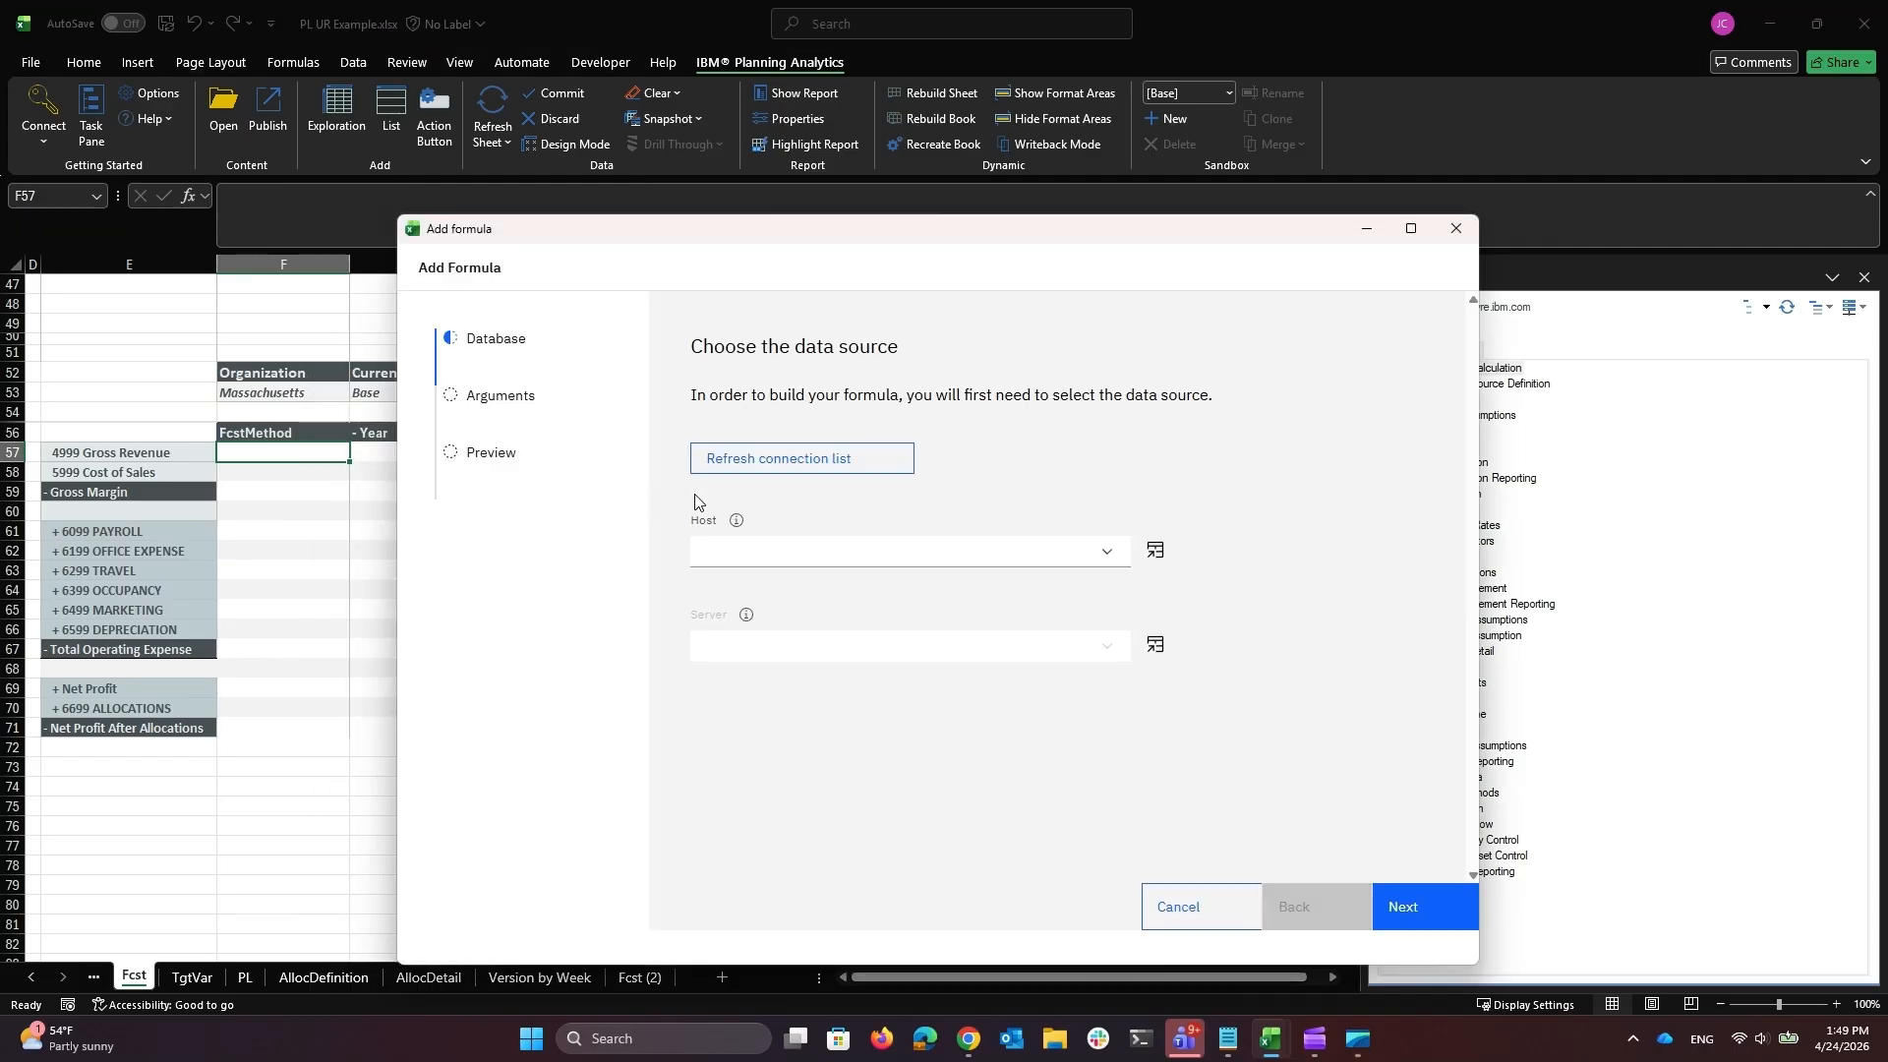
click(1155, 551)
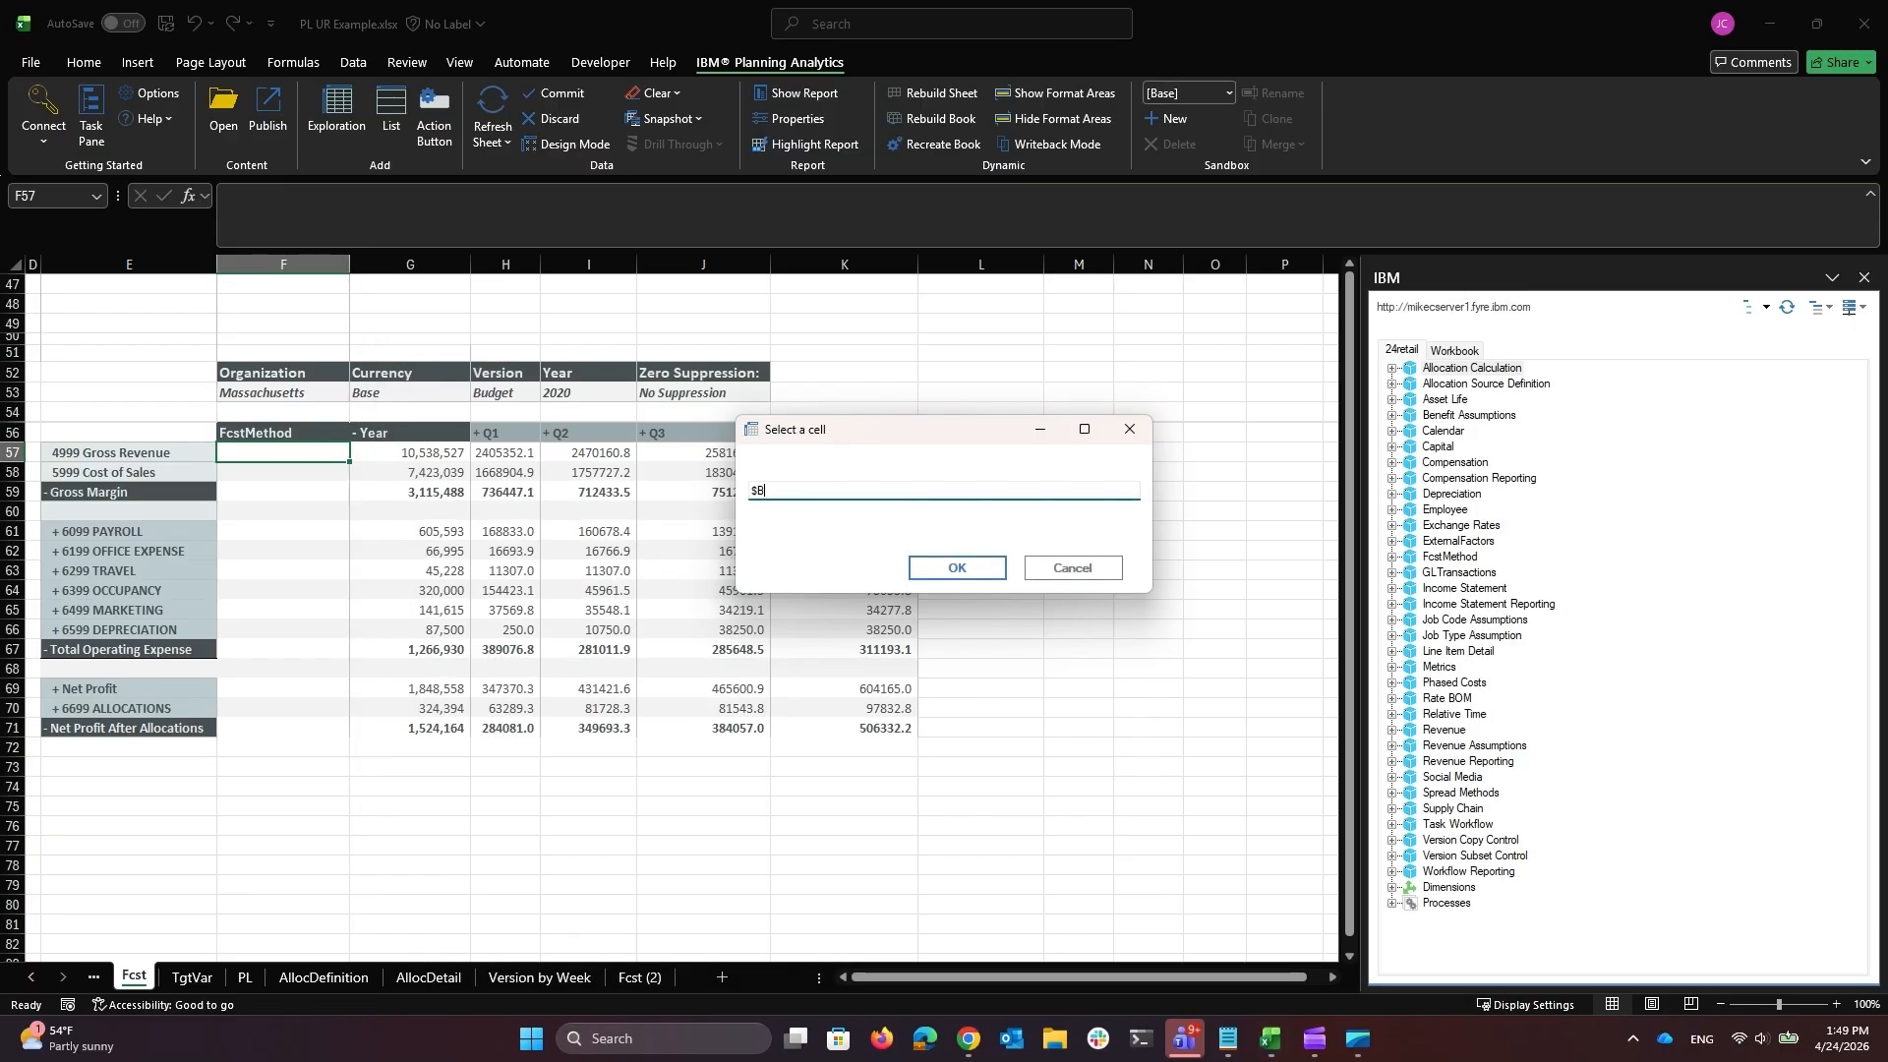
text($B$1)
key(Return)
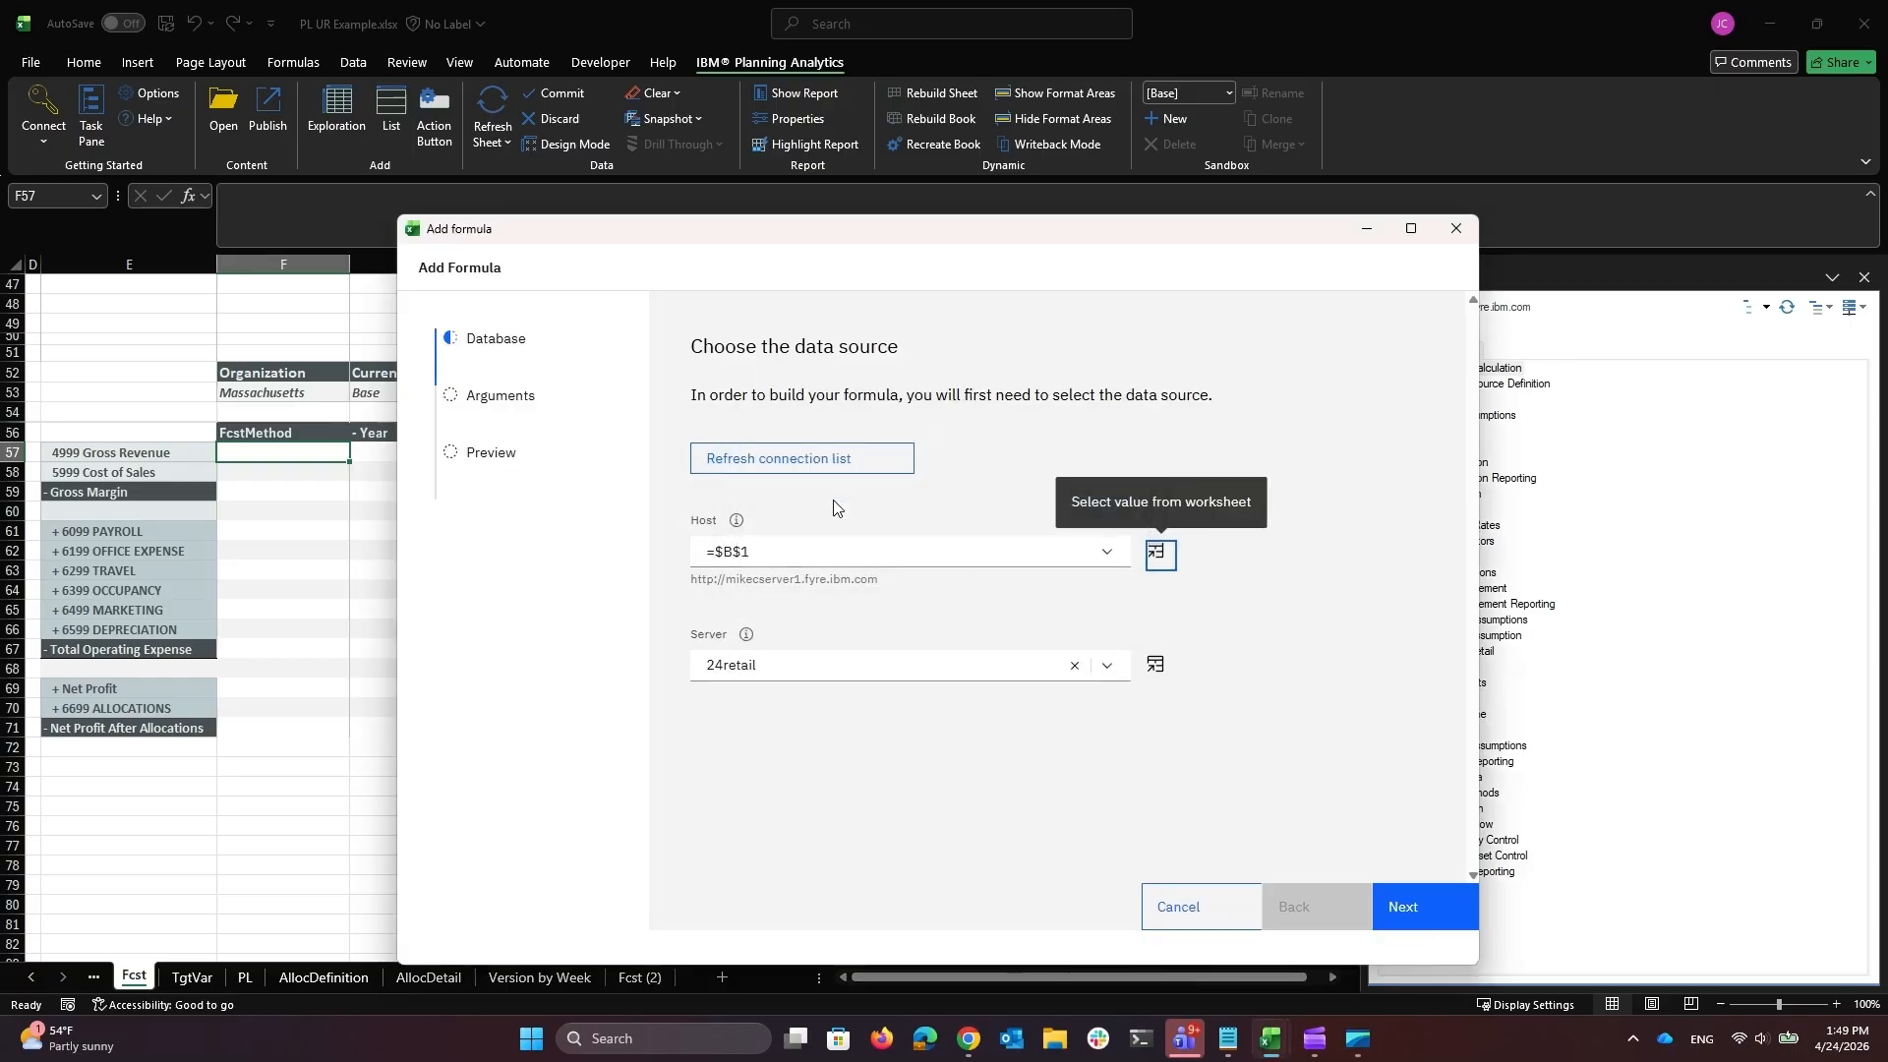
click(1158, 667)
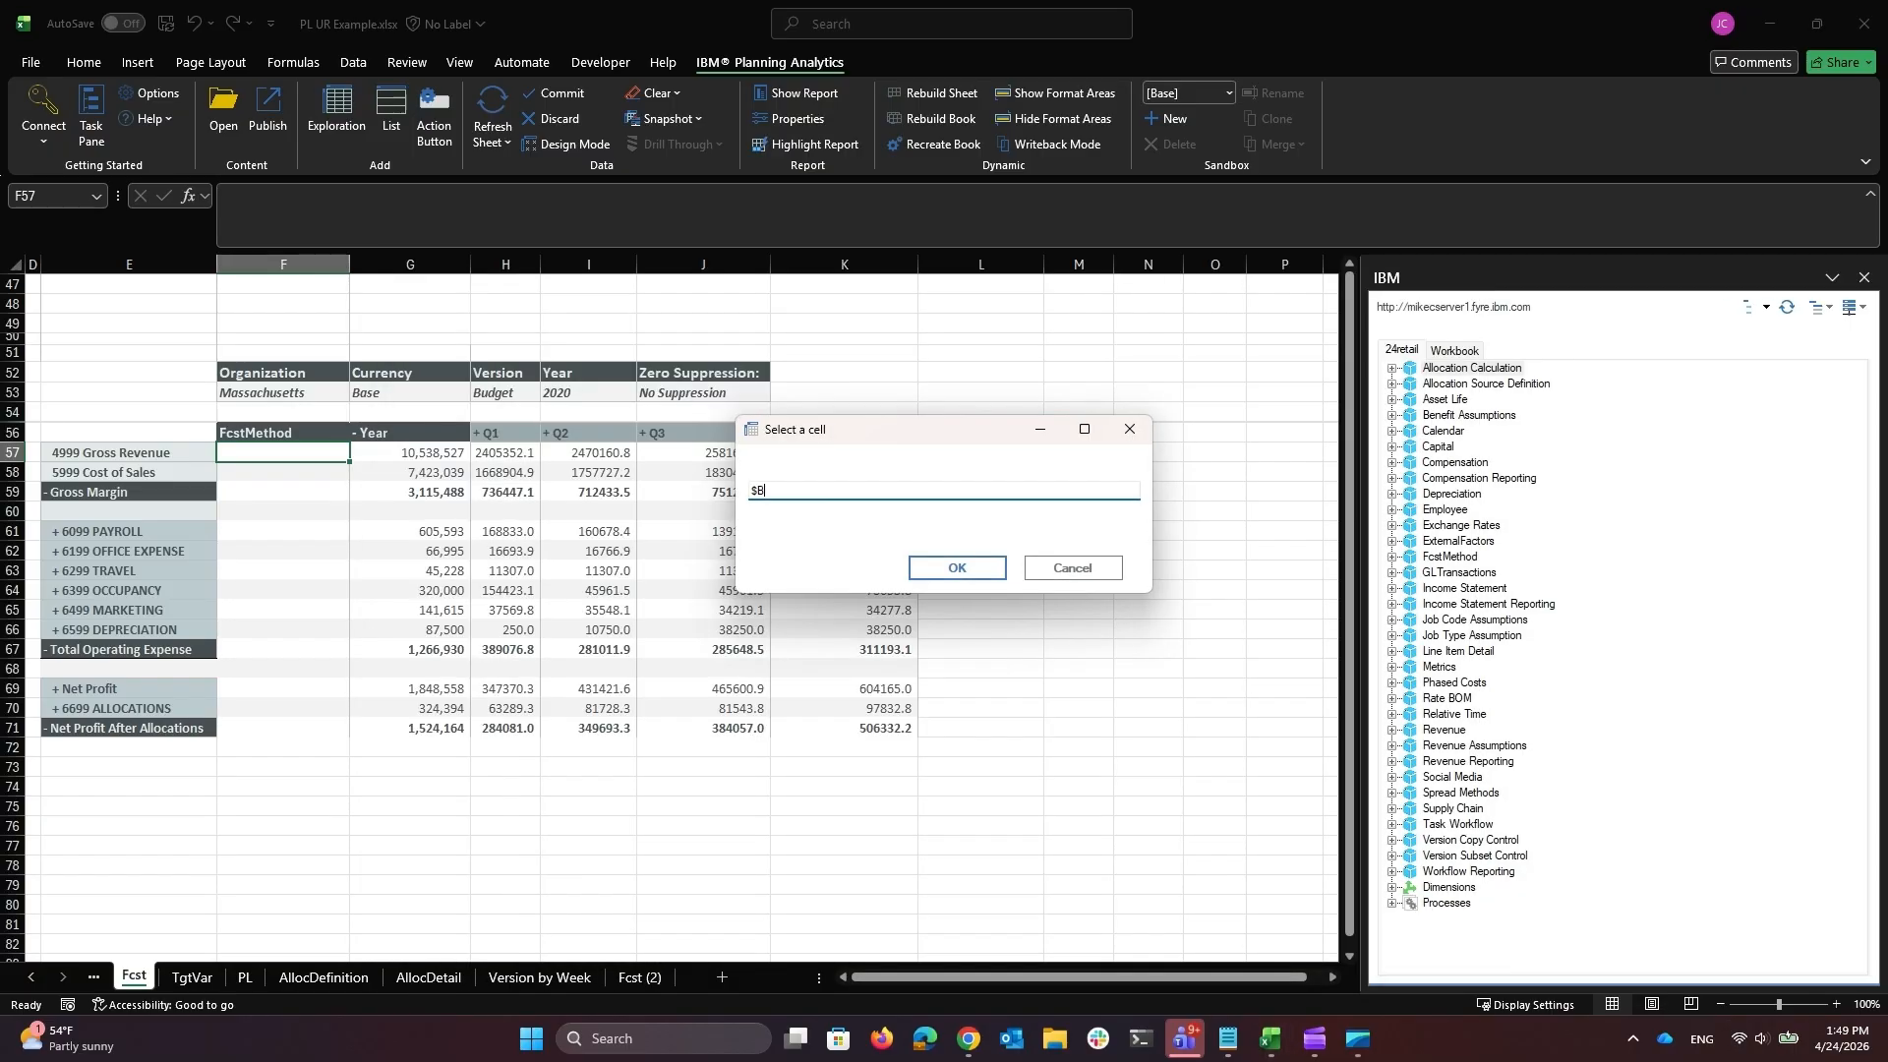
text($B$2)
key(Return)
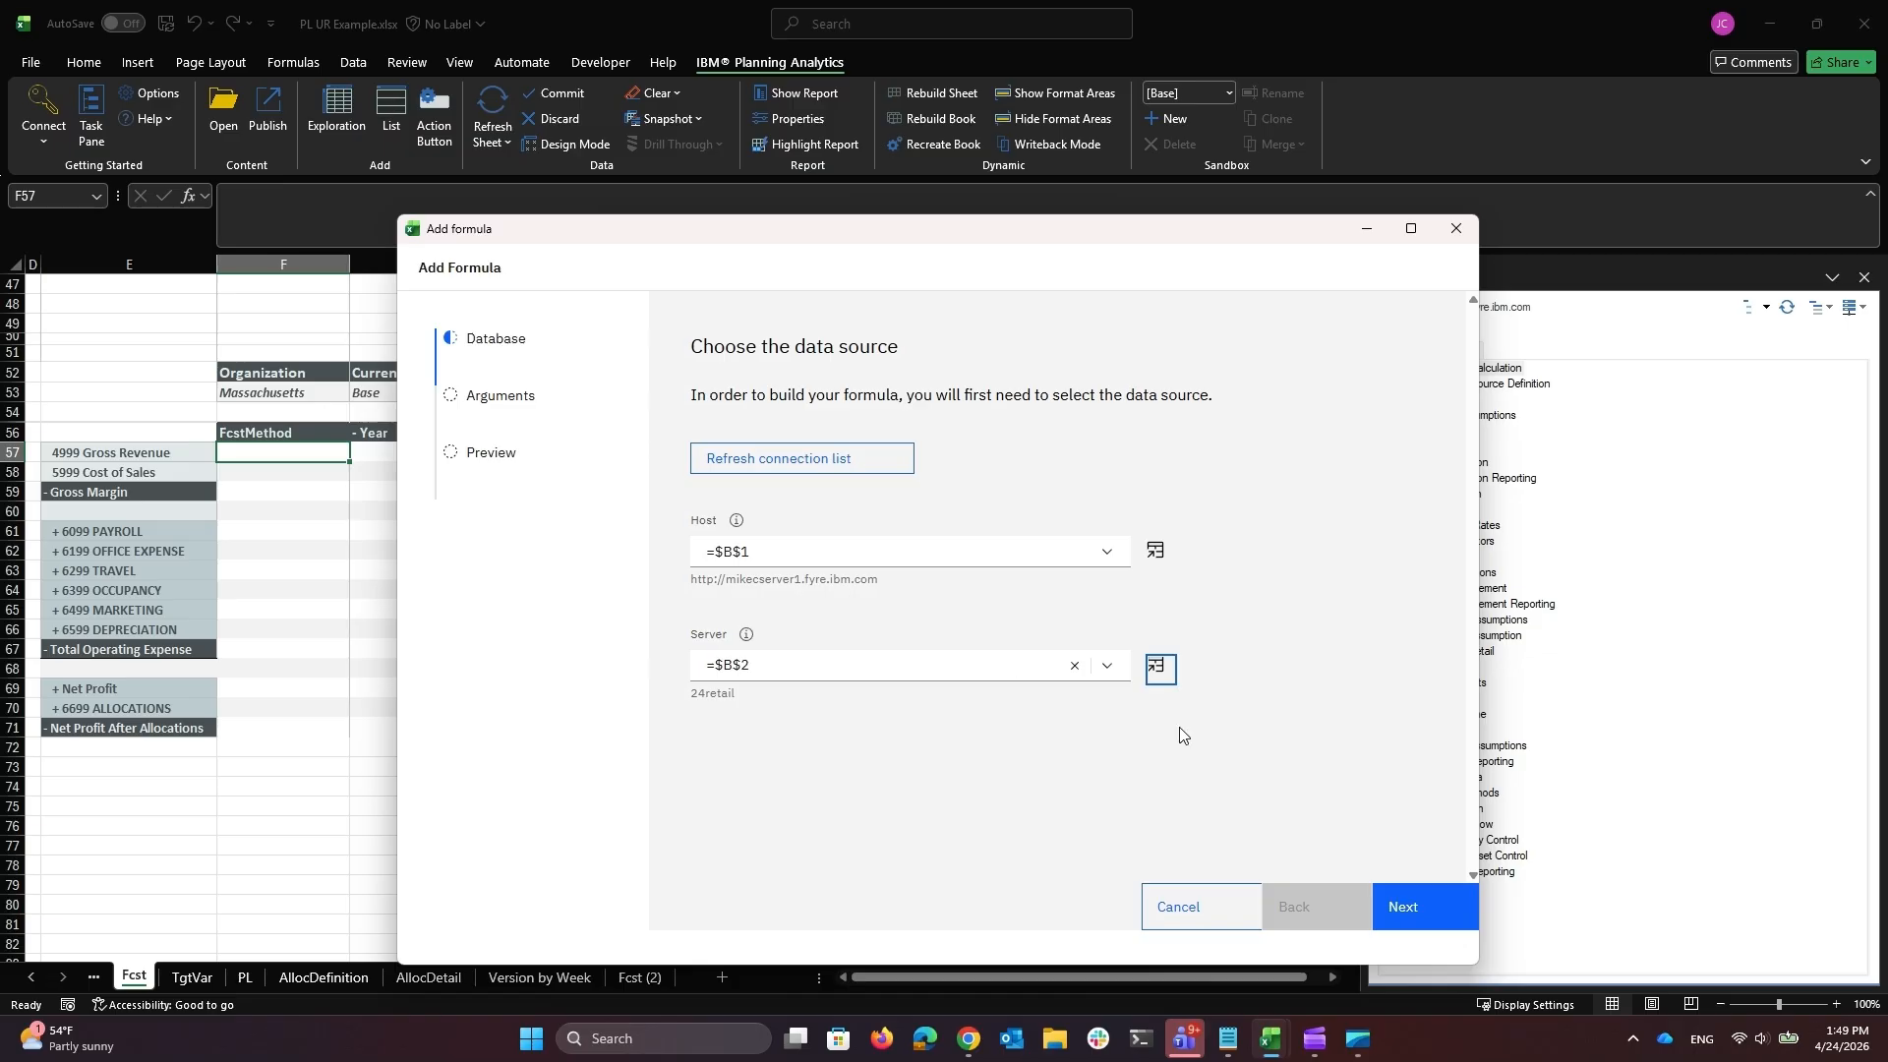
click(1434, 929)
Step: Set the formula type to TM1Val and choose the FcstMethod cube
click(966, 488)
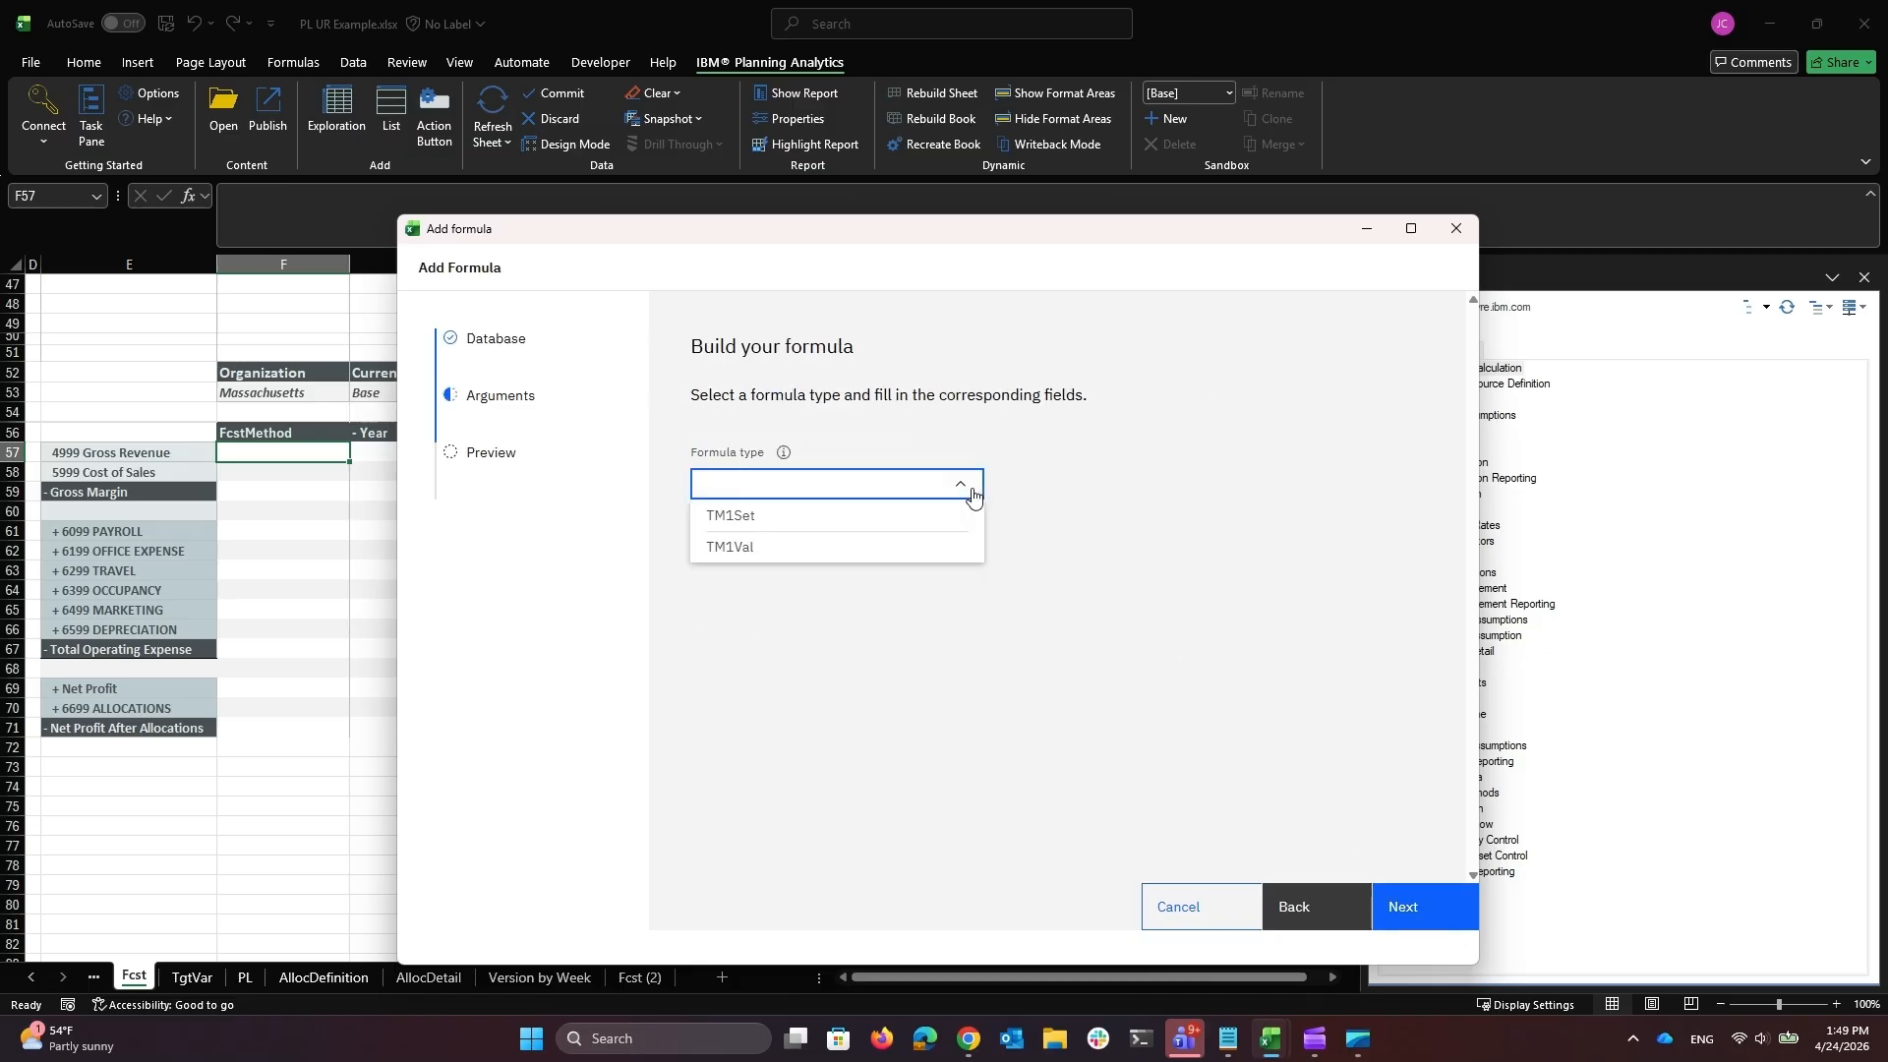
click(925, 558)
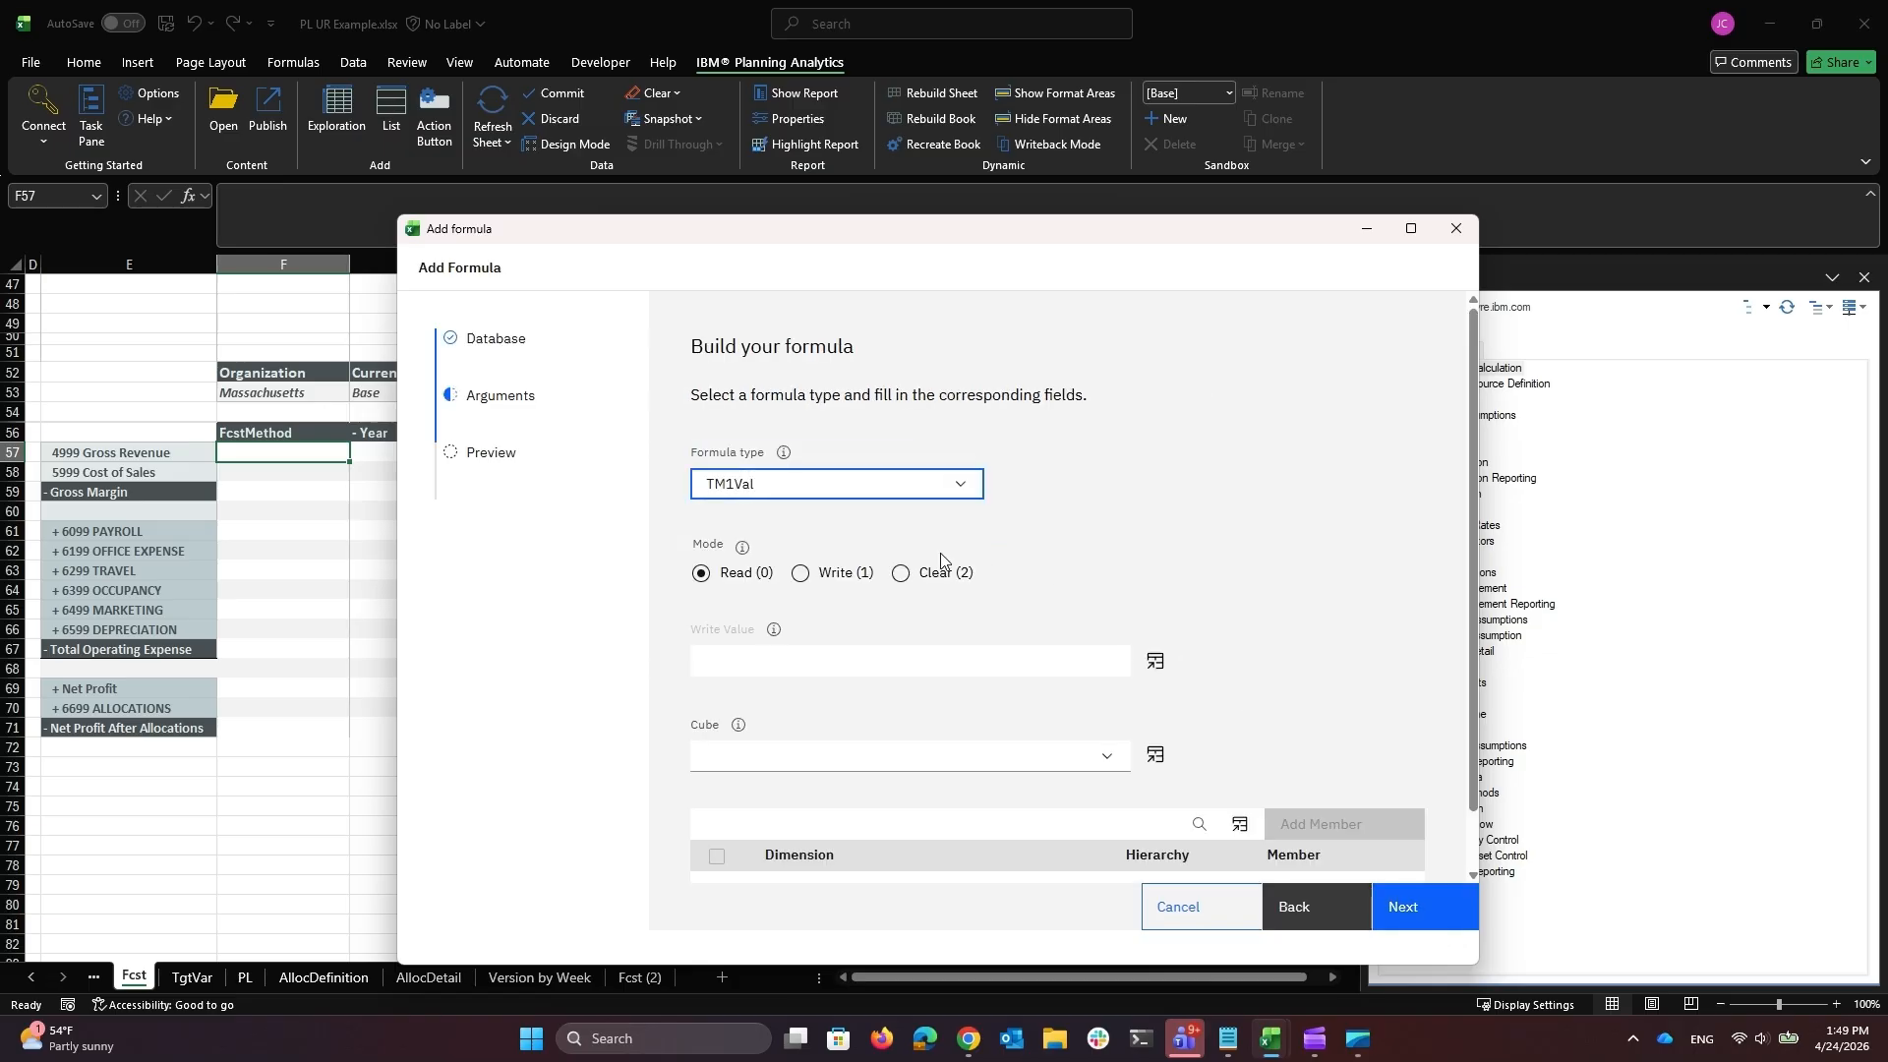
click(1068, 752)
text(f)
scroll(938, 822, down, 5)
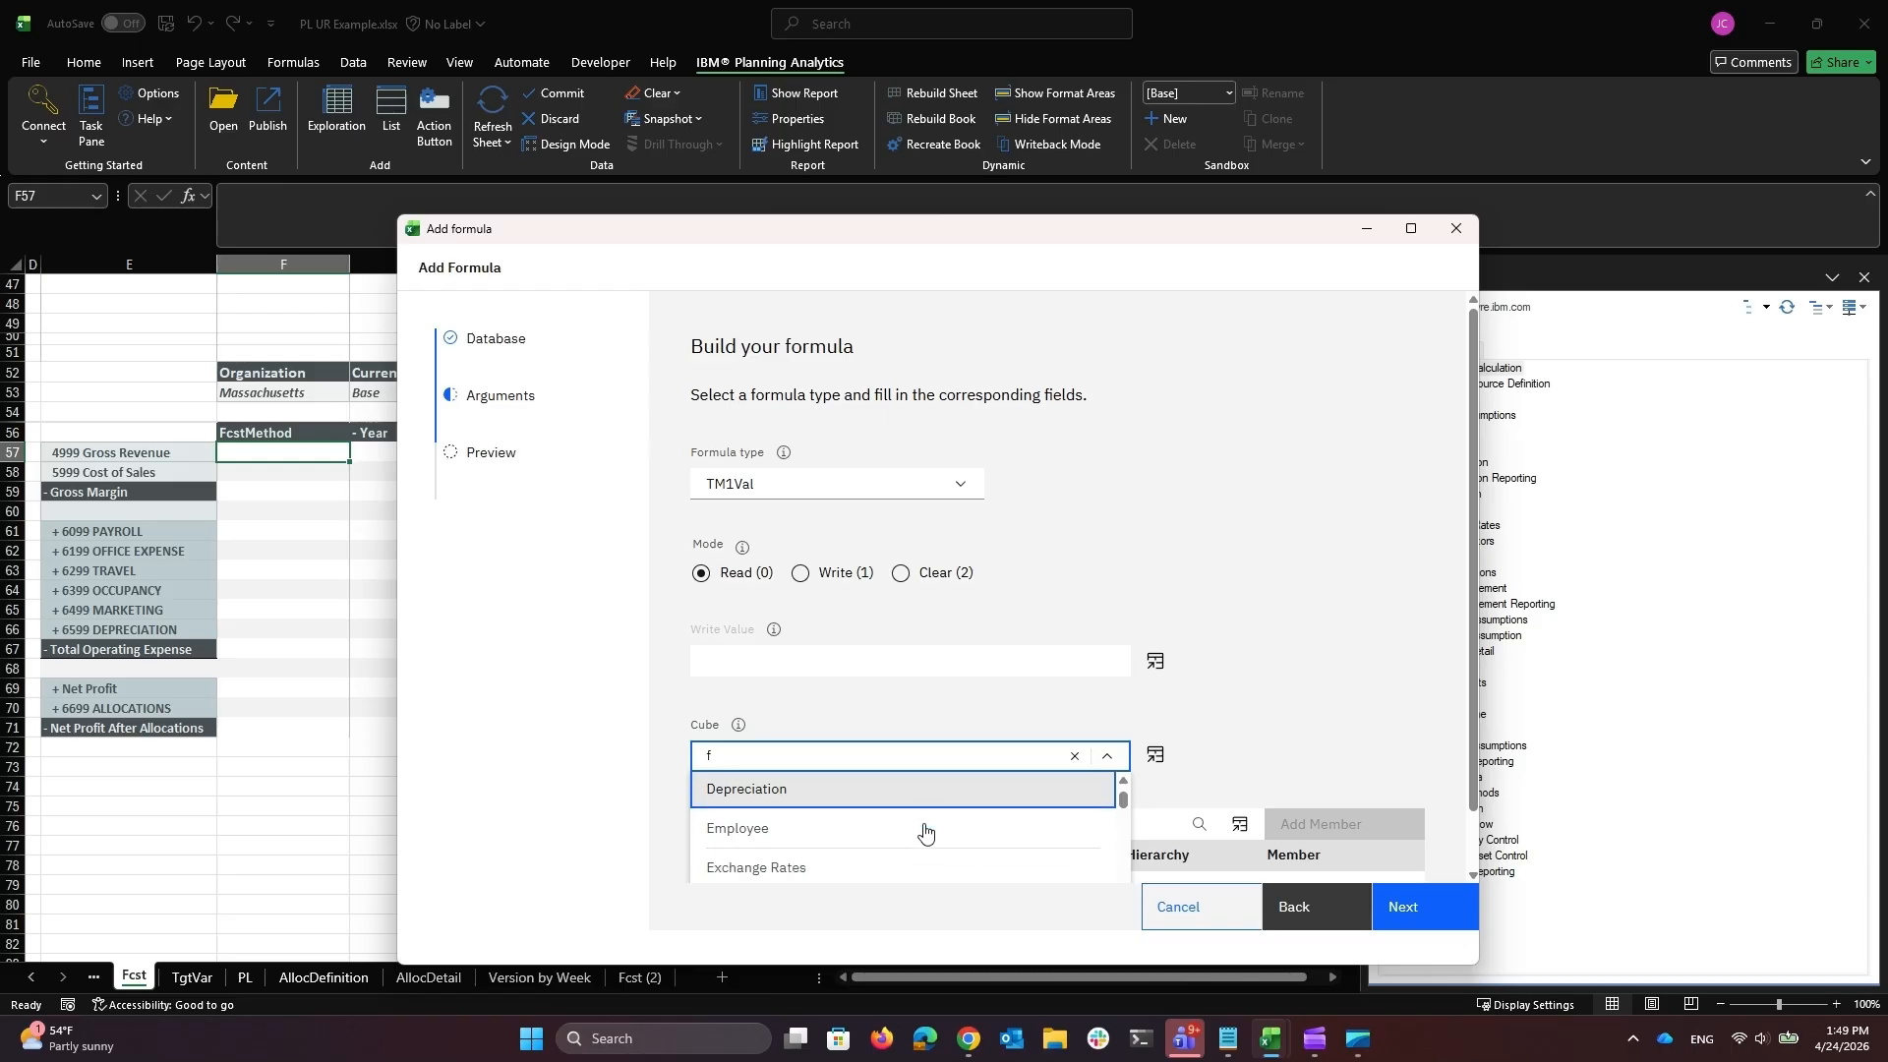
click(916, 867)
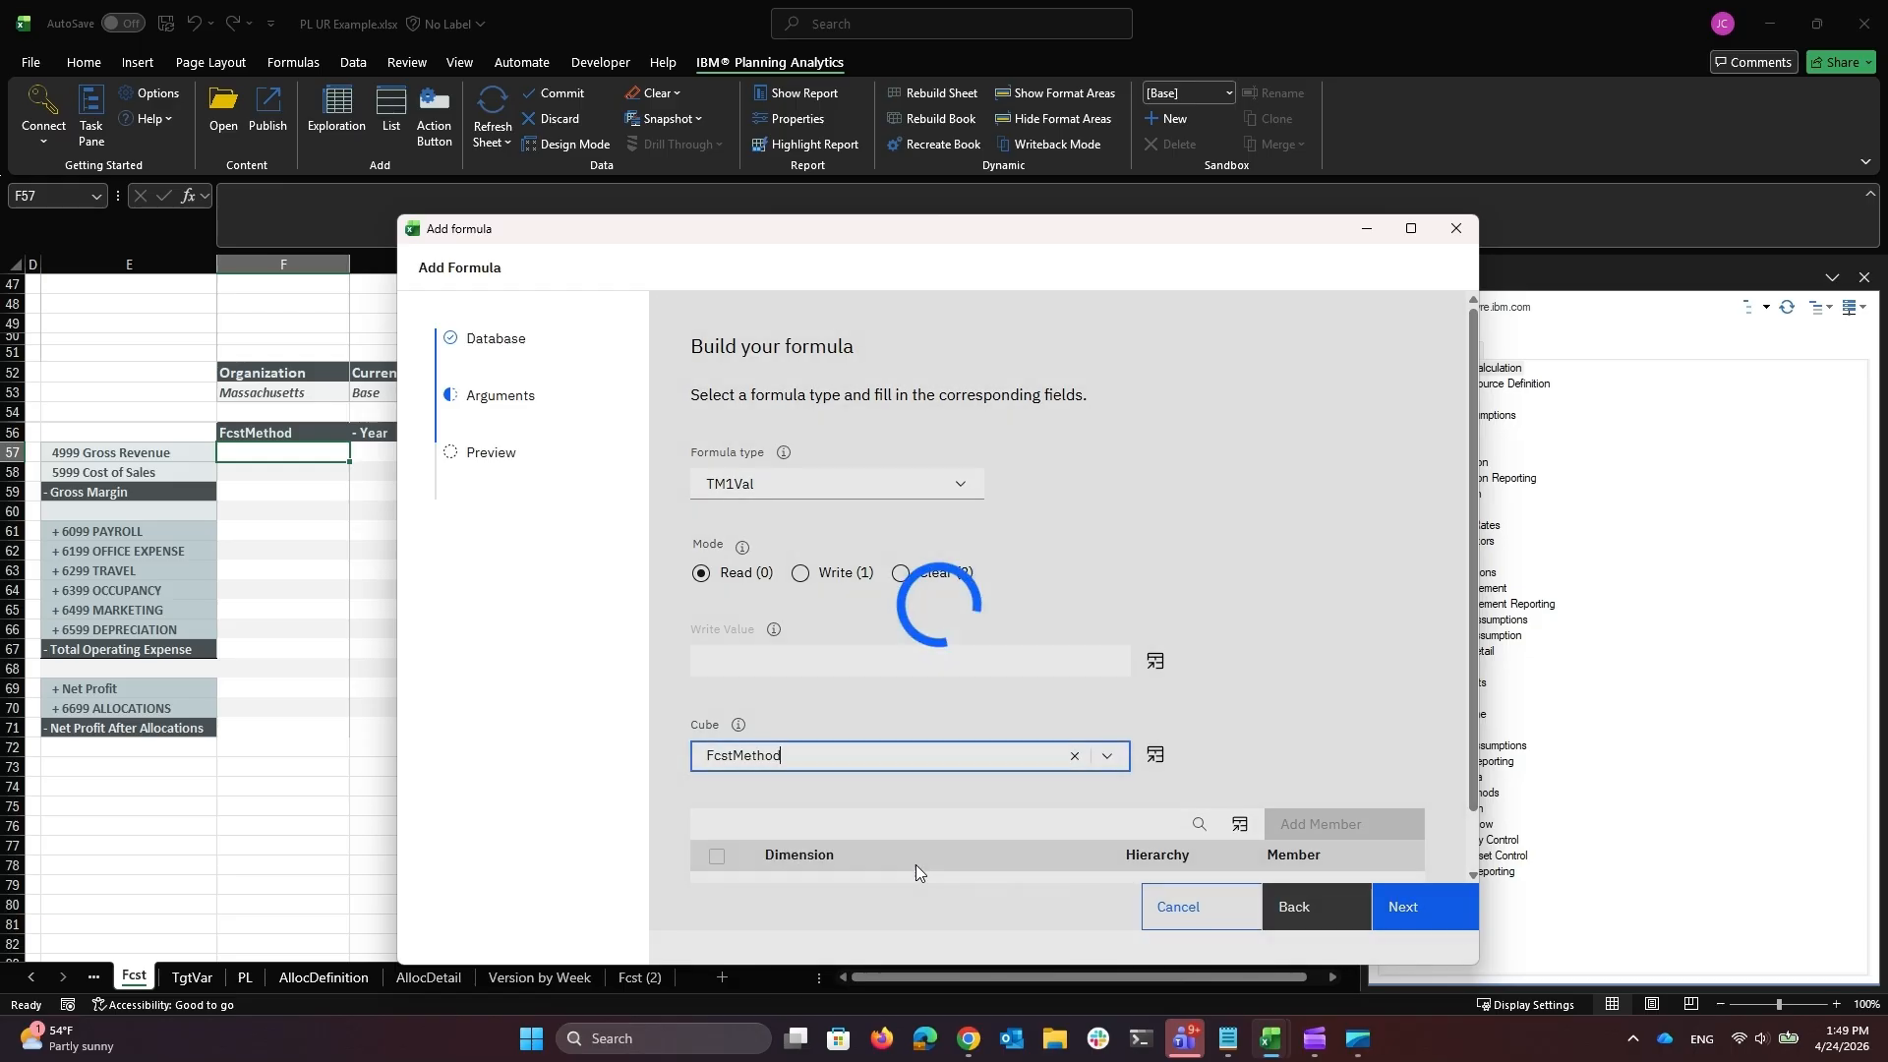
Step: Make the Account dimension's member reference cell $E57, with only the column locked
scroll(1330, 659, down, 3)
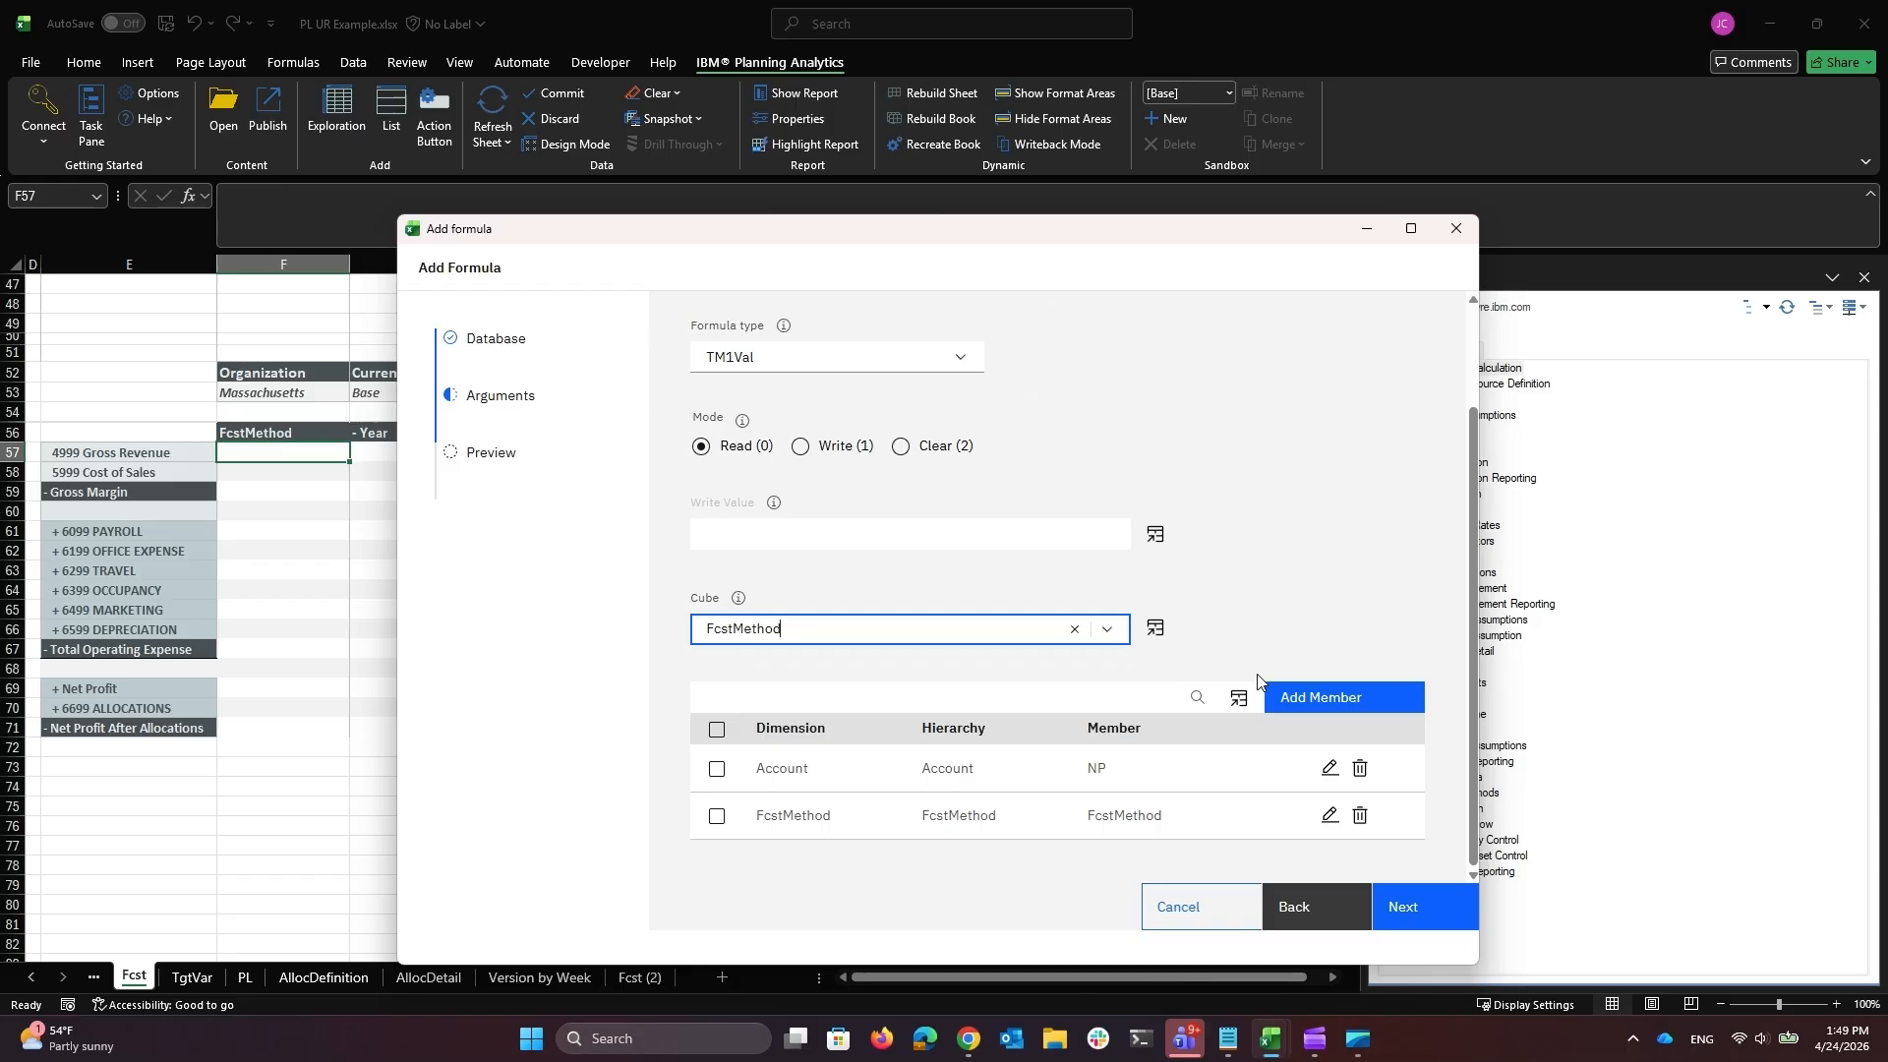
click(1330, 770)
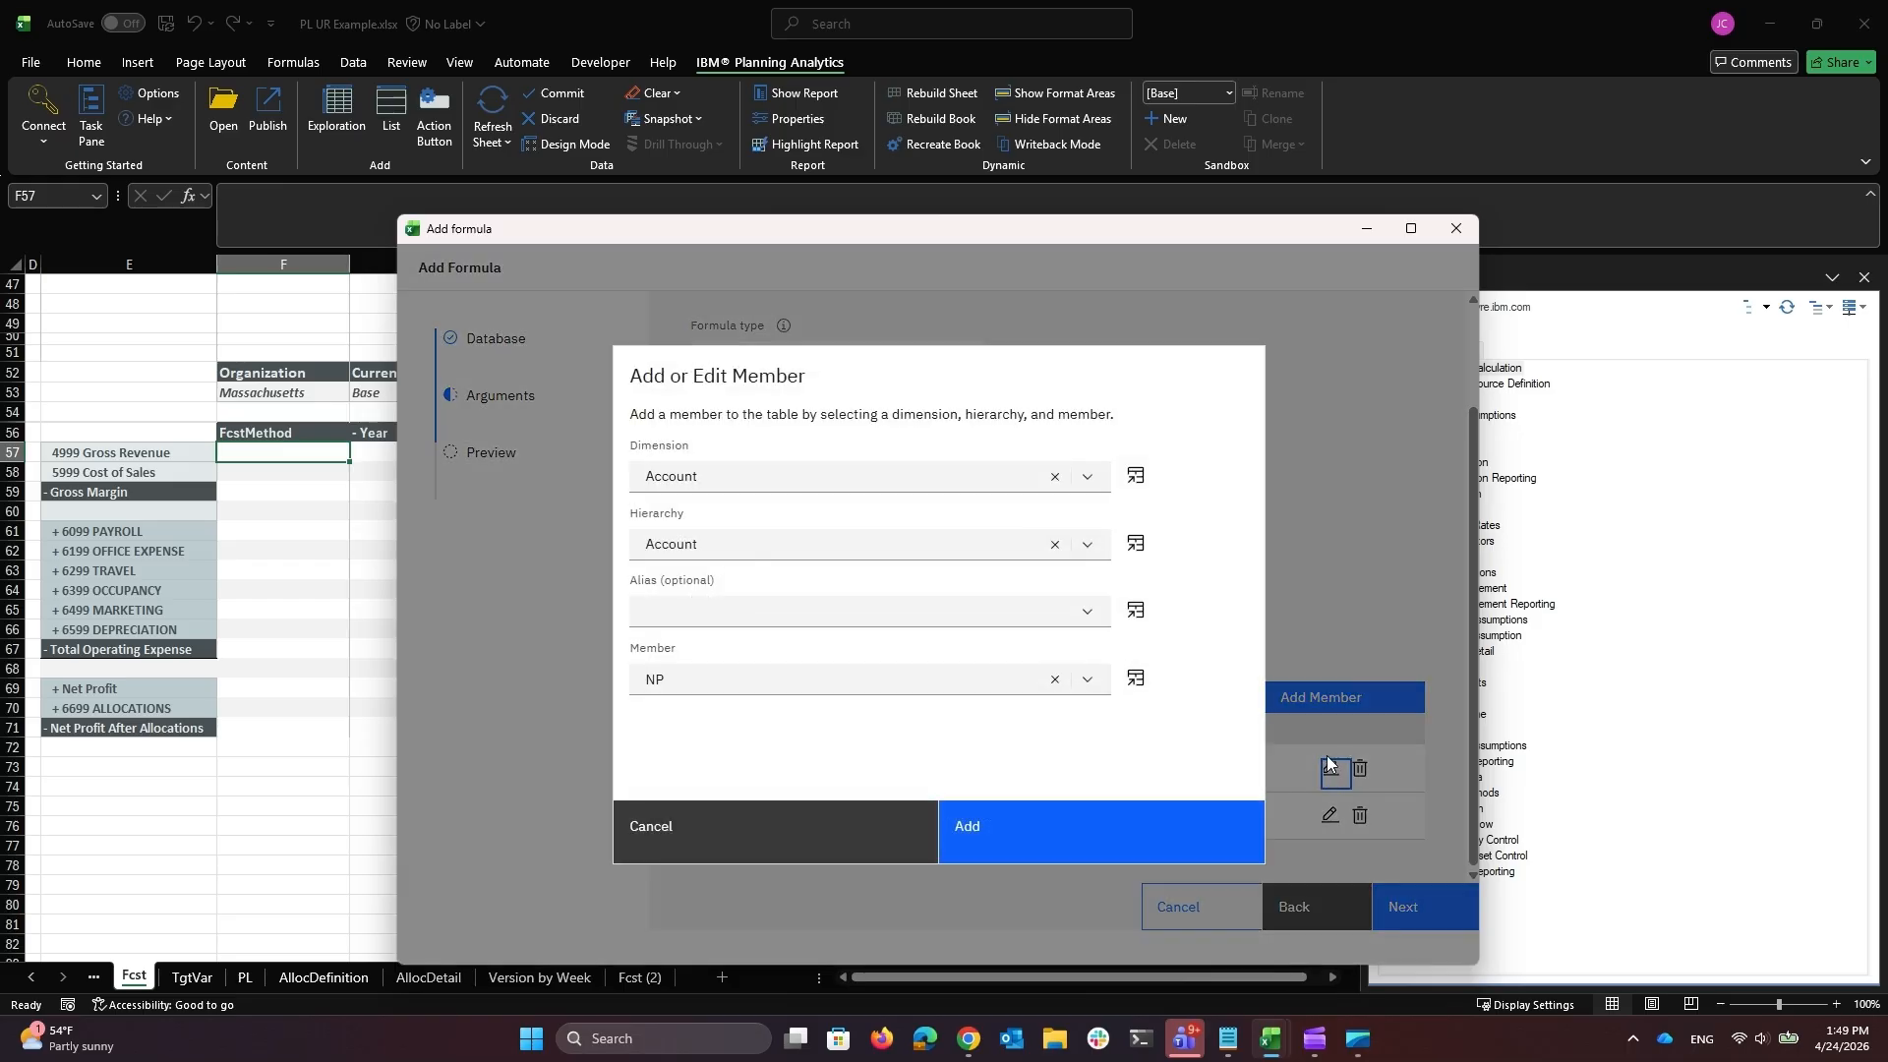
click(1140, 690)
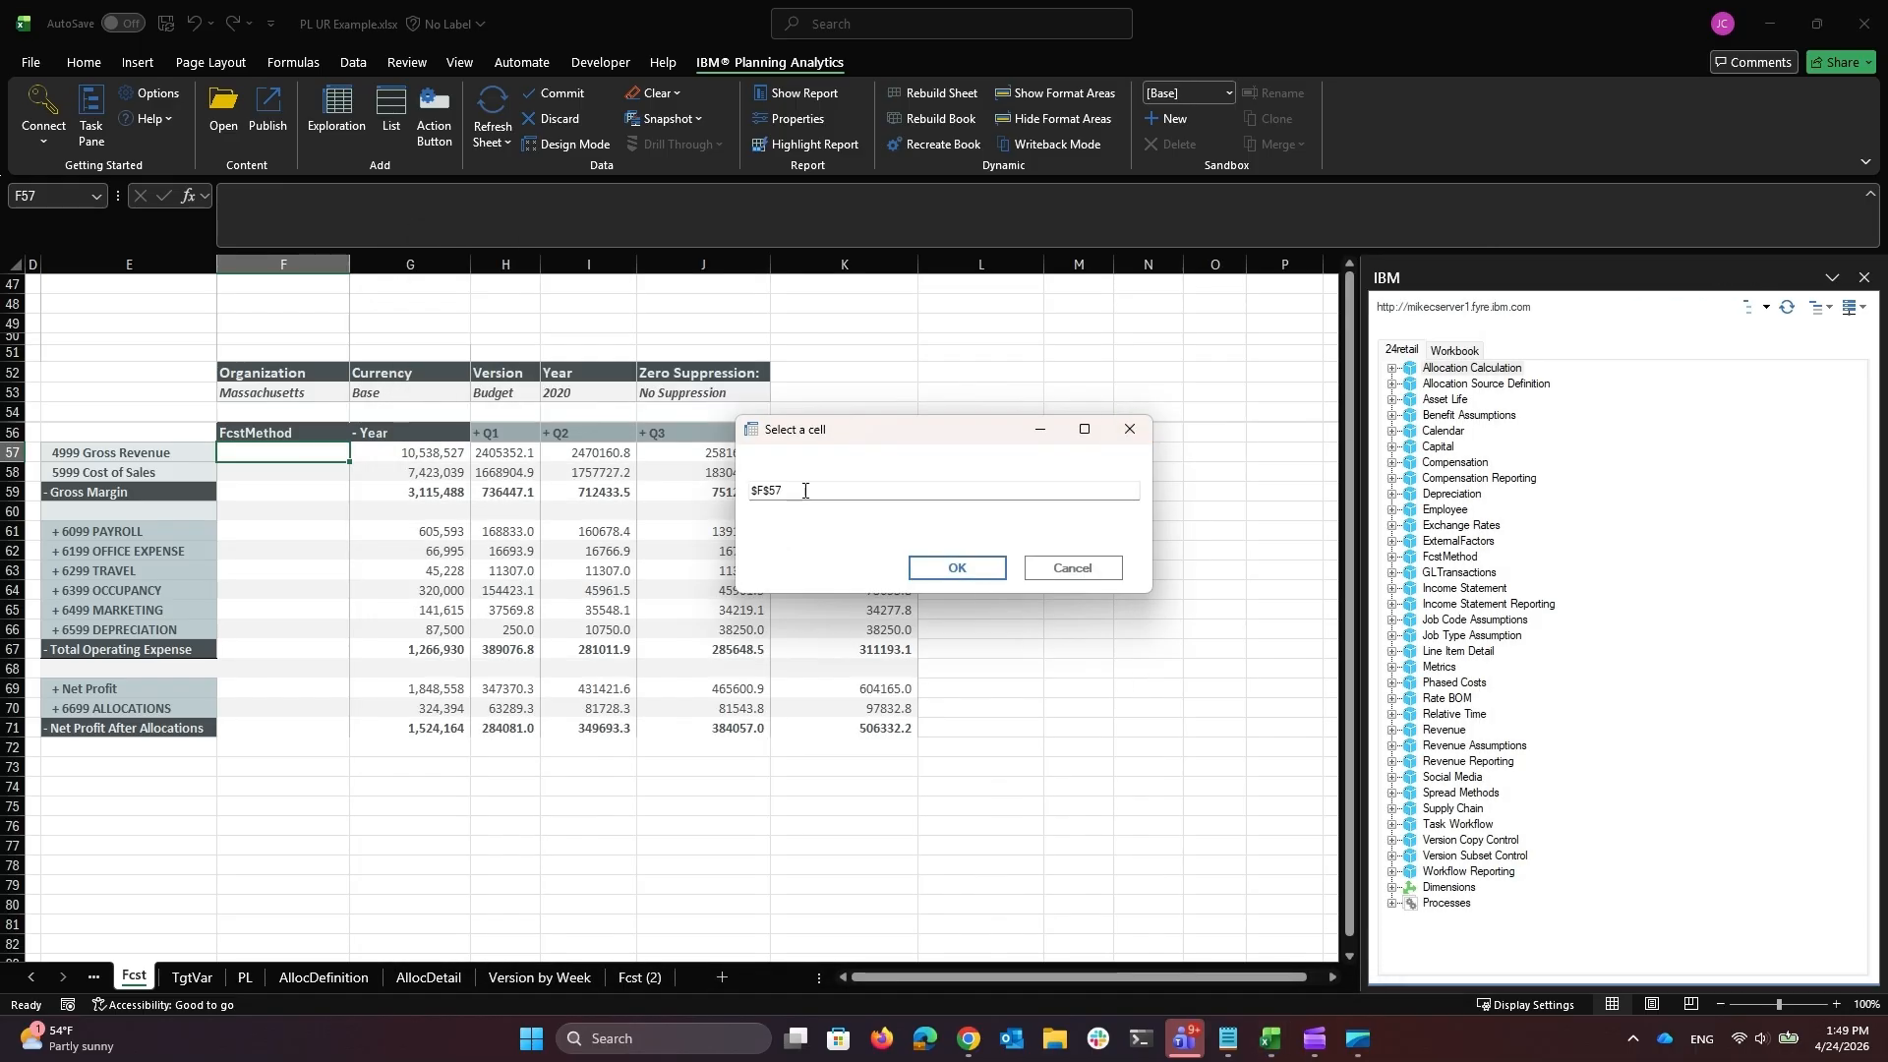
click(767, 495)
key(BackSpace)
text(E)
key(BackSpace)
click(957, 570)
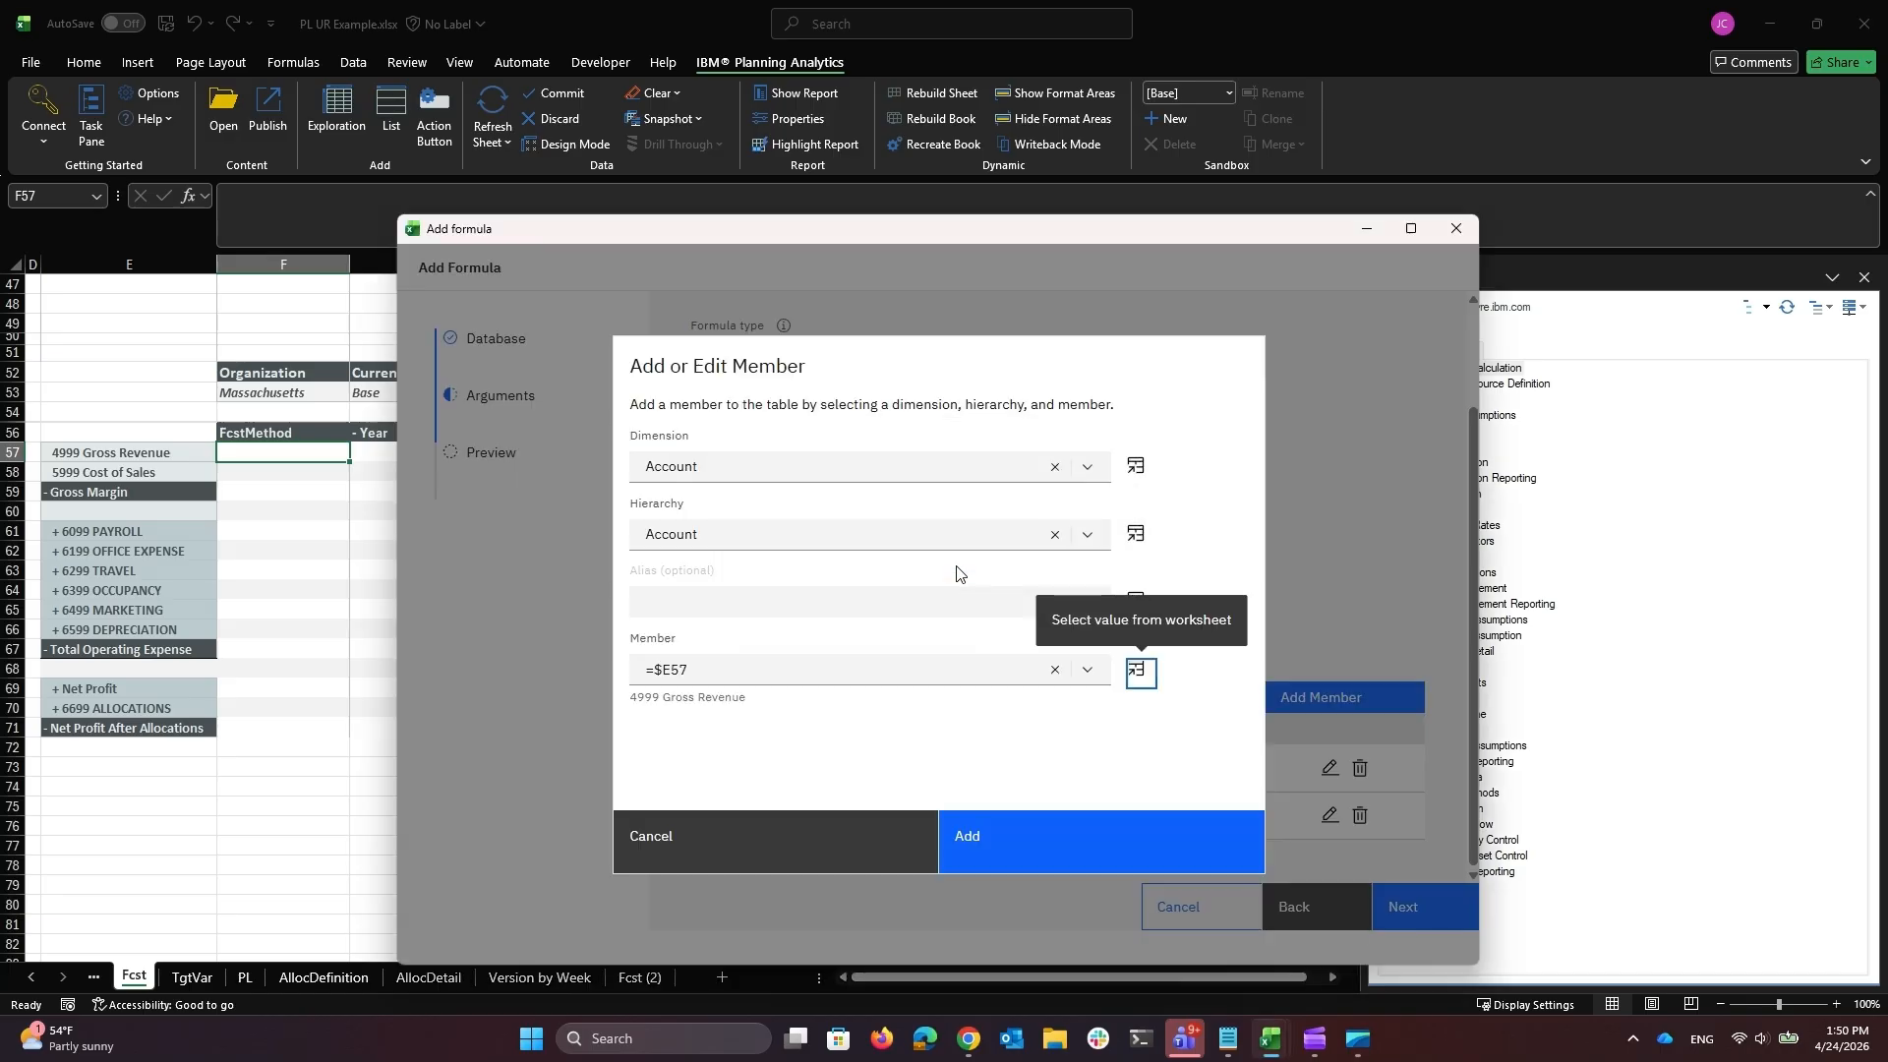
click(1008, 837)
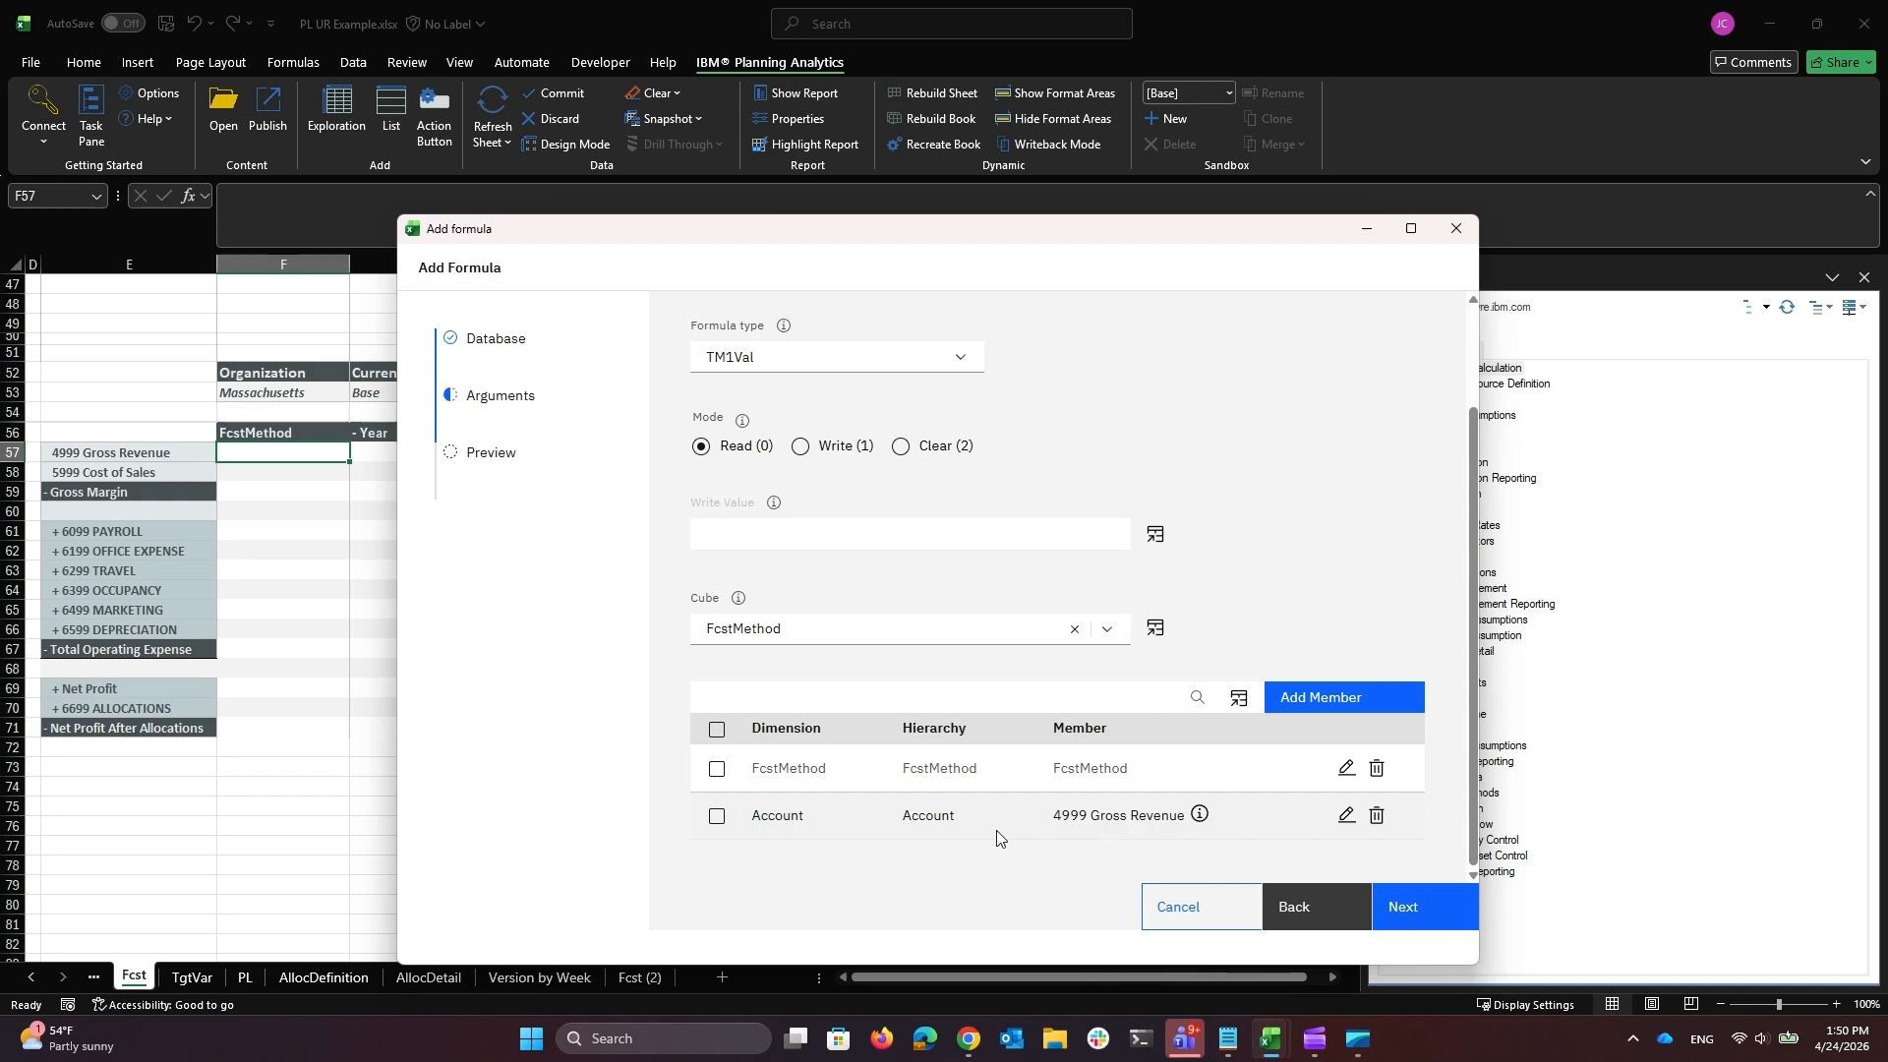
Step: Make the FcstMethod dimension's member reference header cell $F$56 on the Fcst sheet, and apply the finished formula
click(1346, 772)
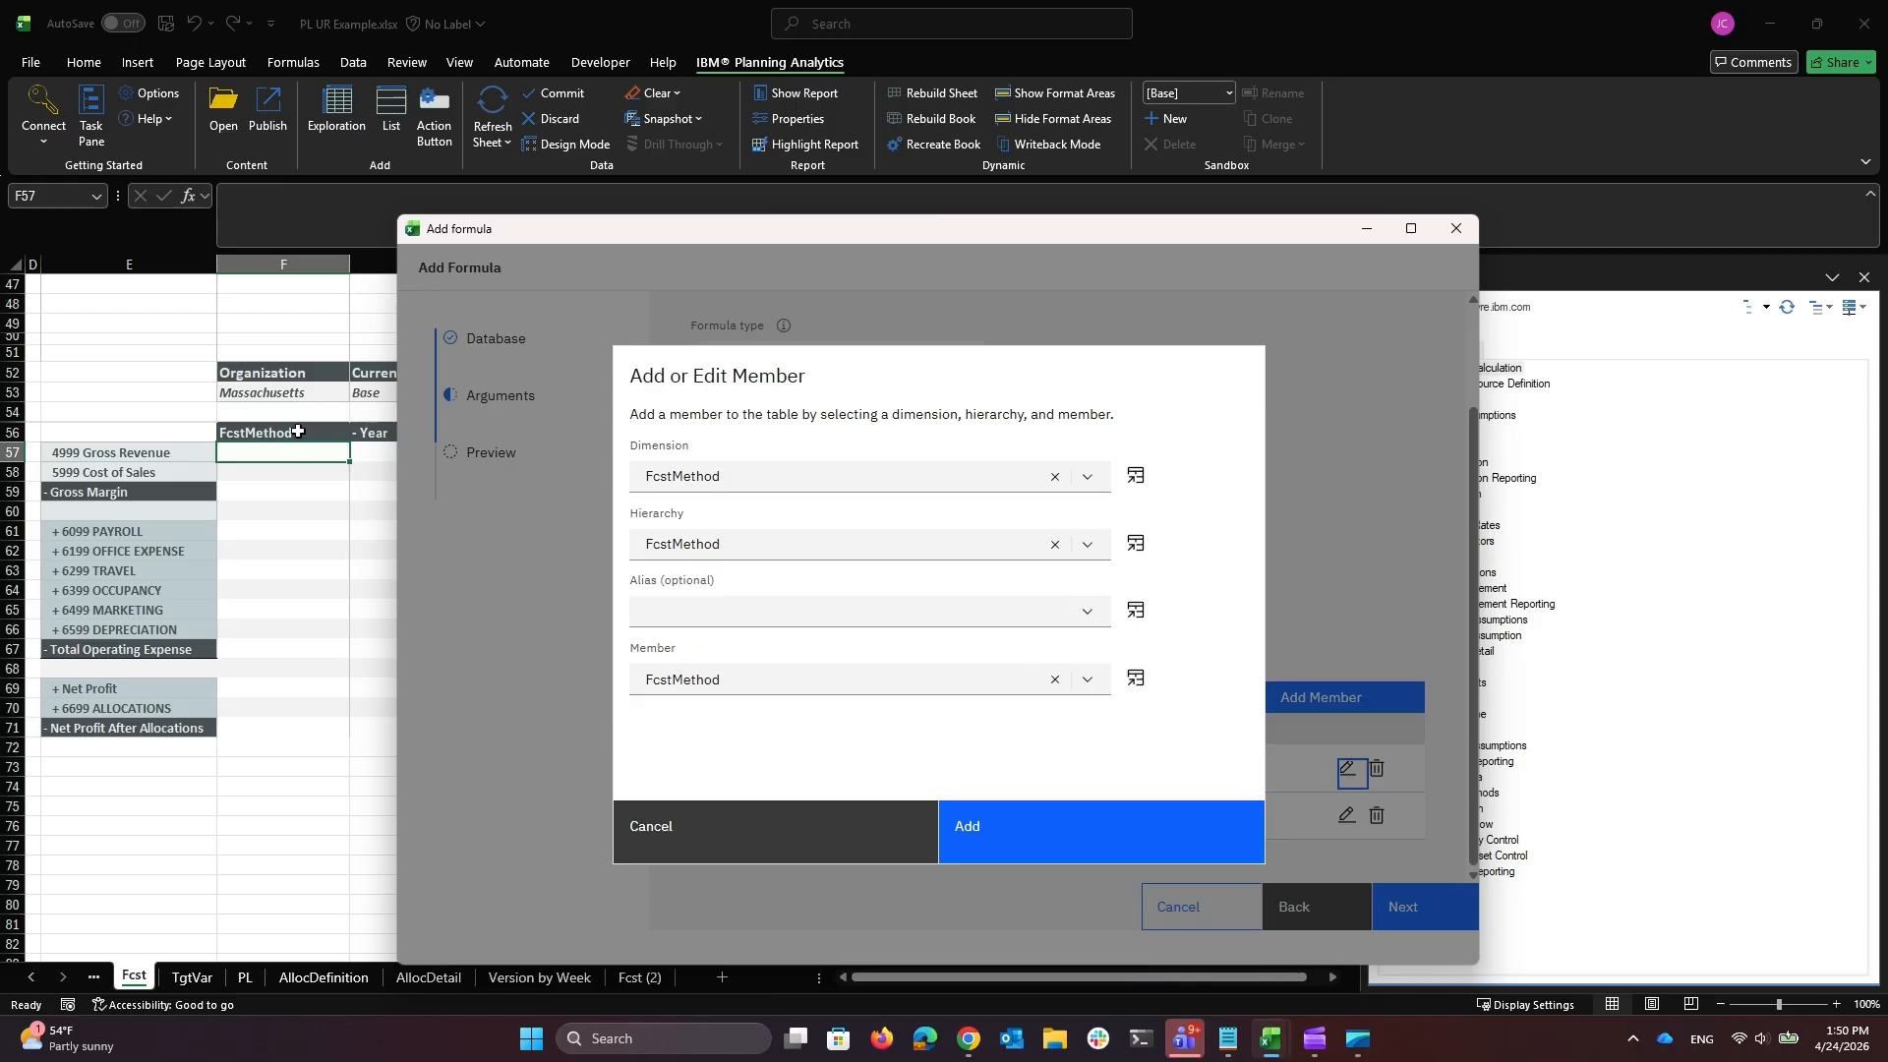
click(1136, 679)
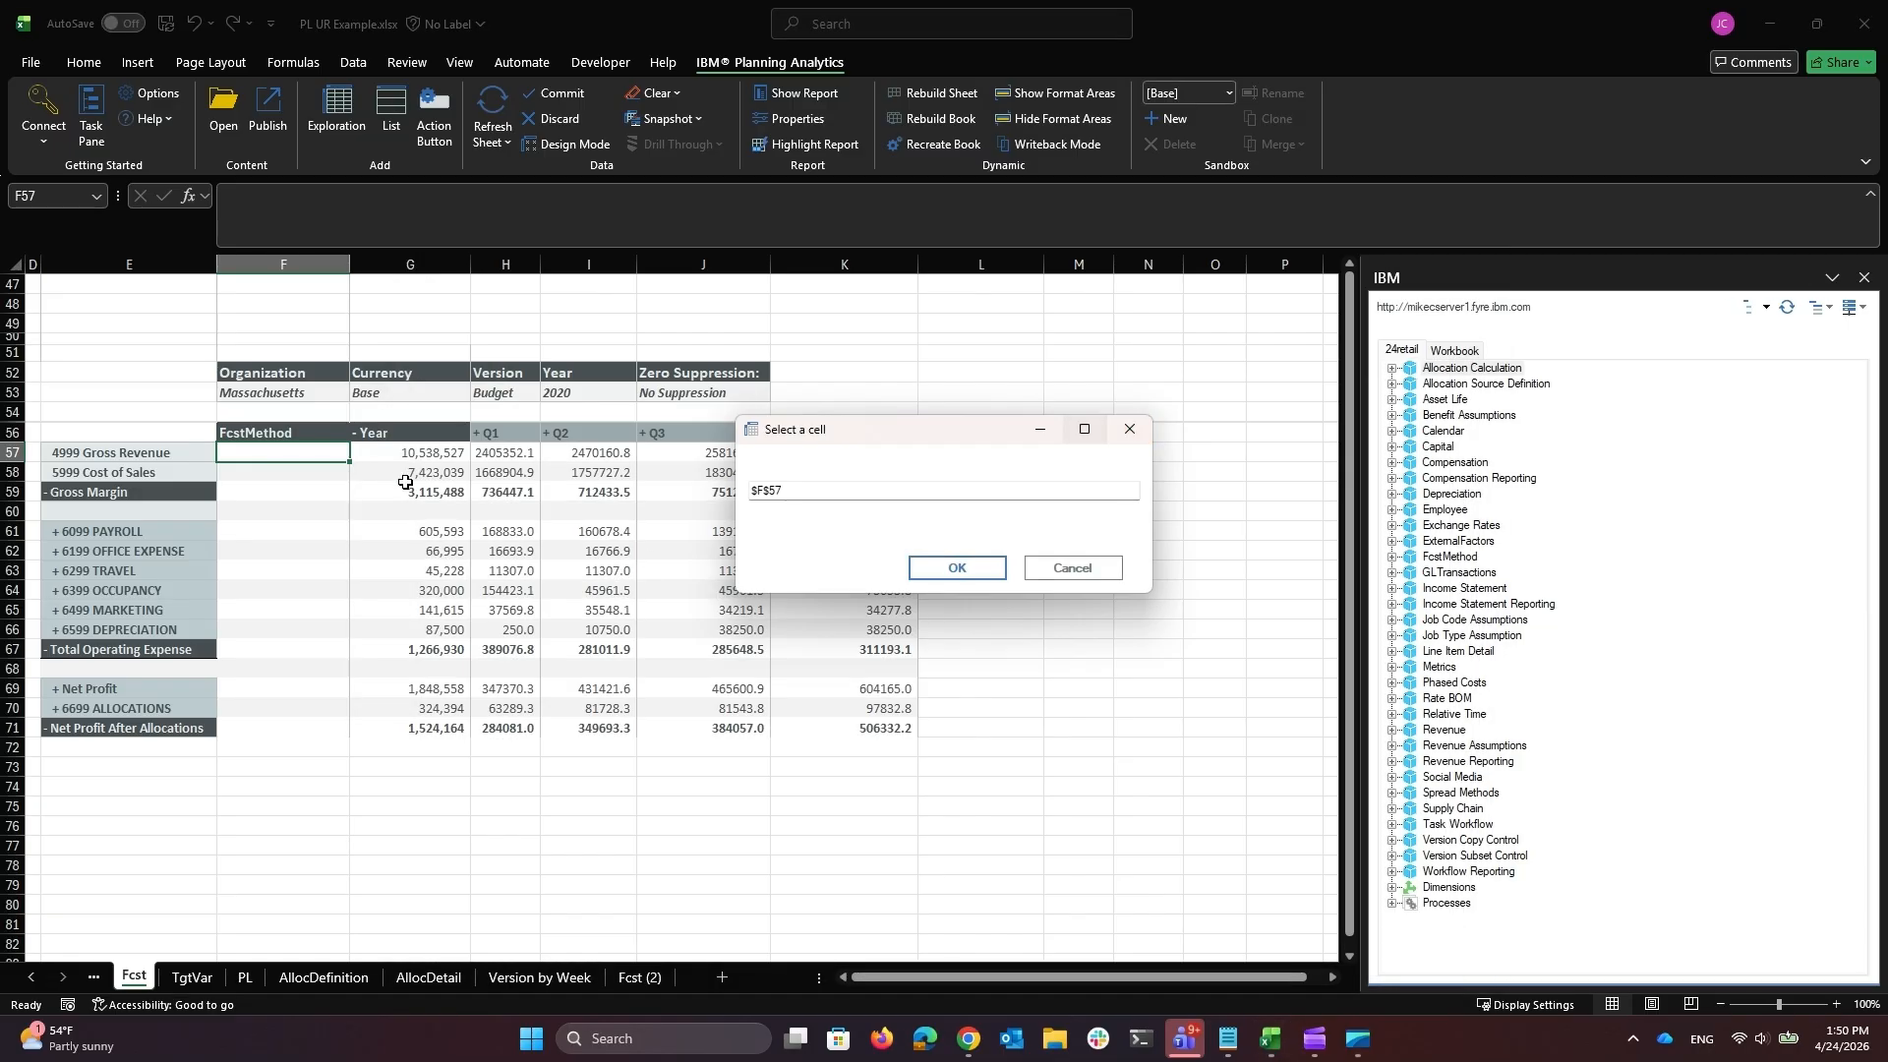
click(306, 434)
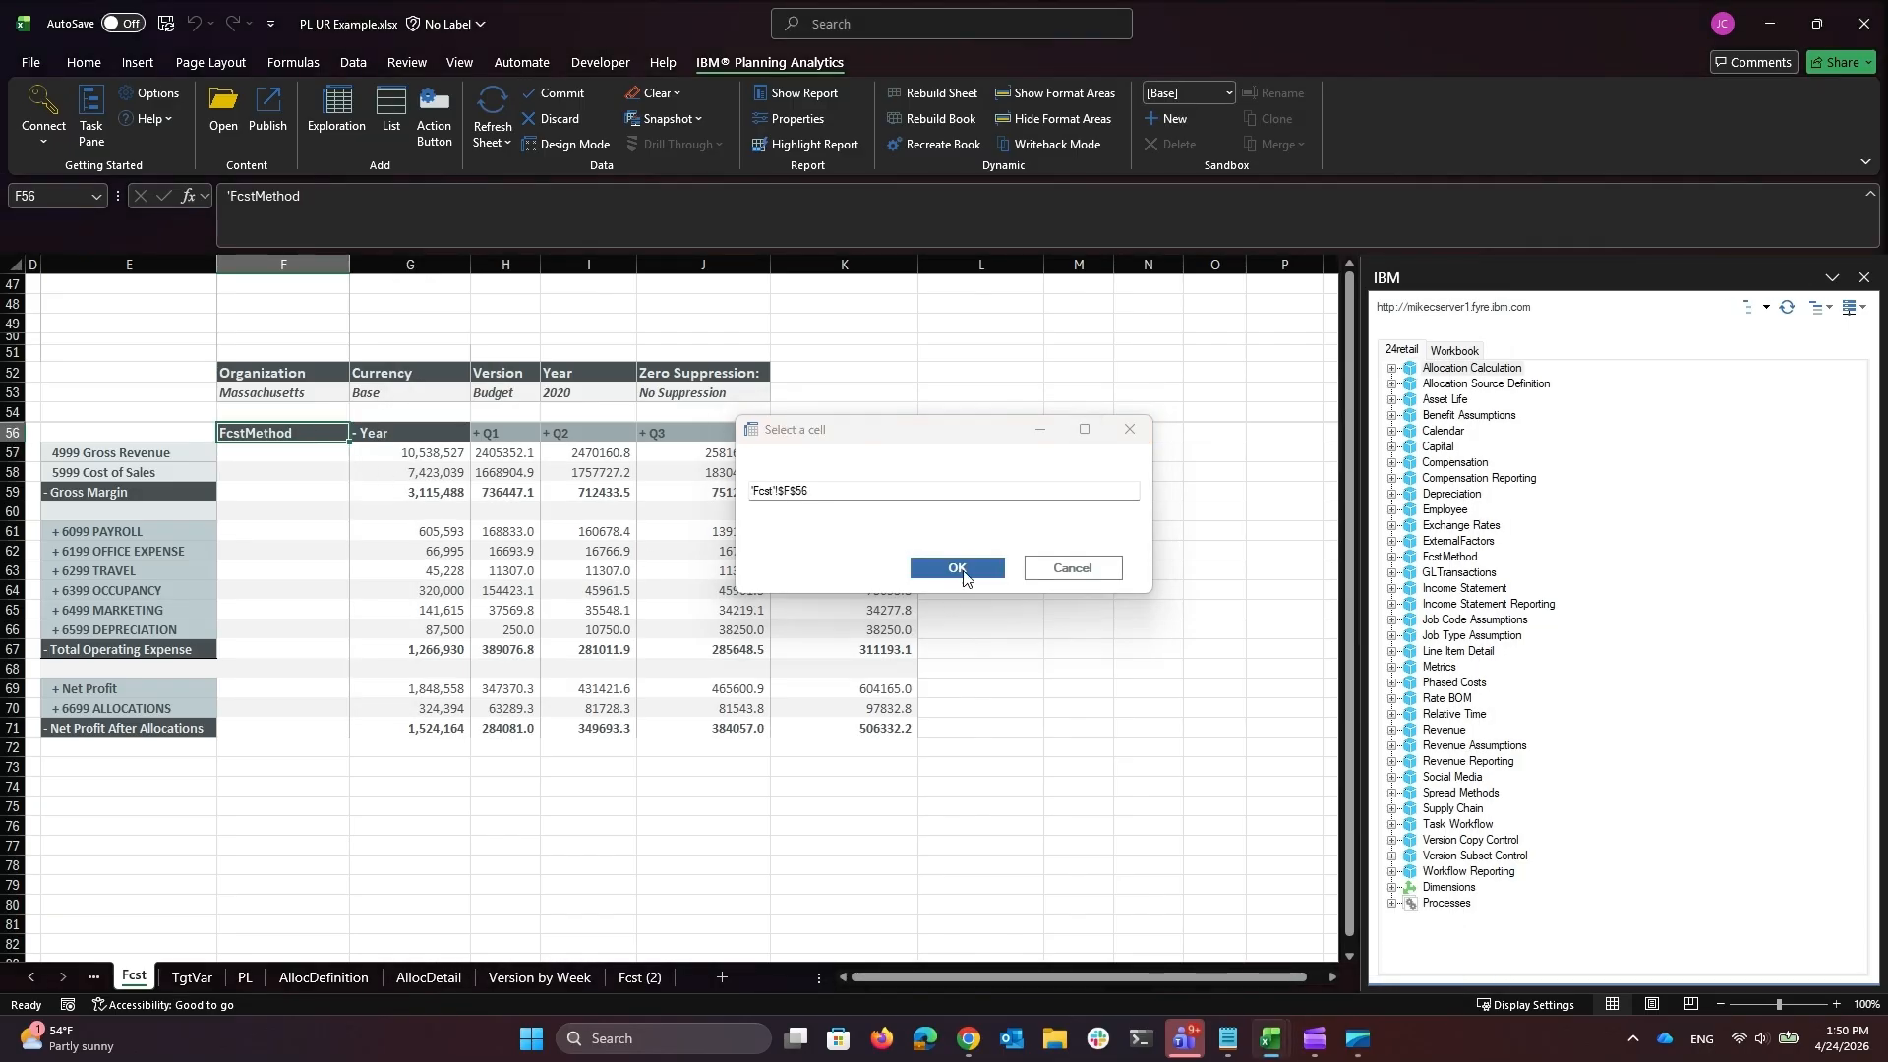
click(959, 568)
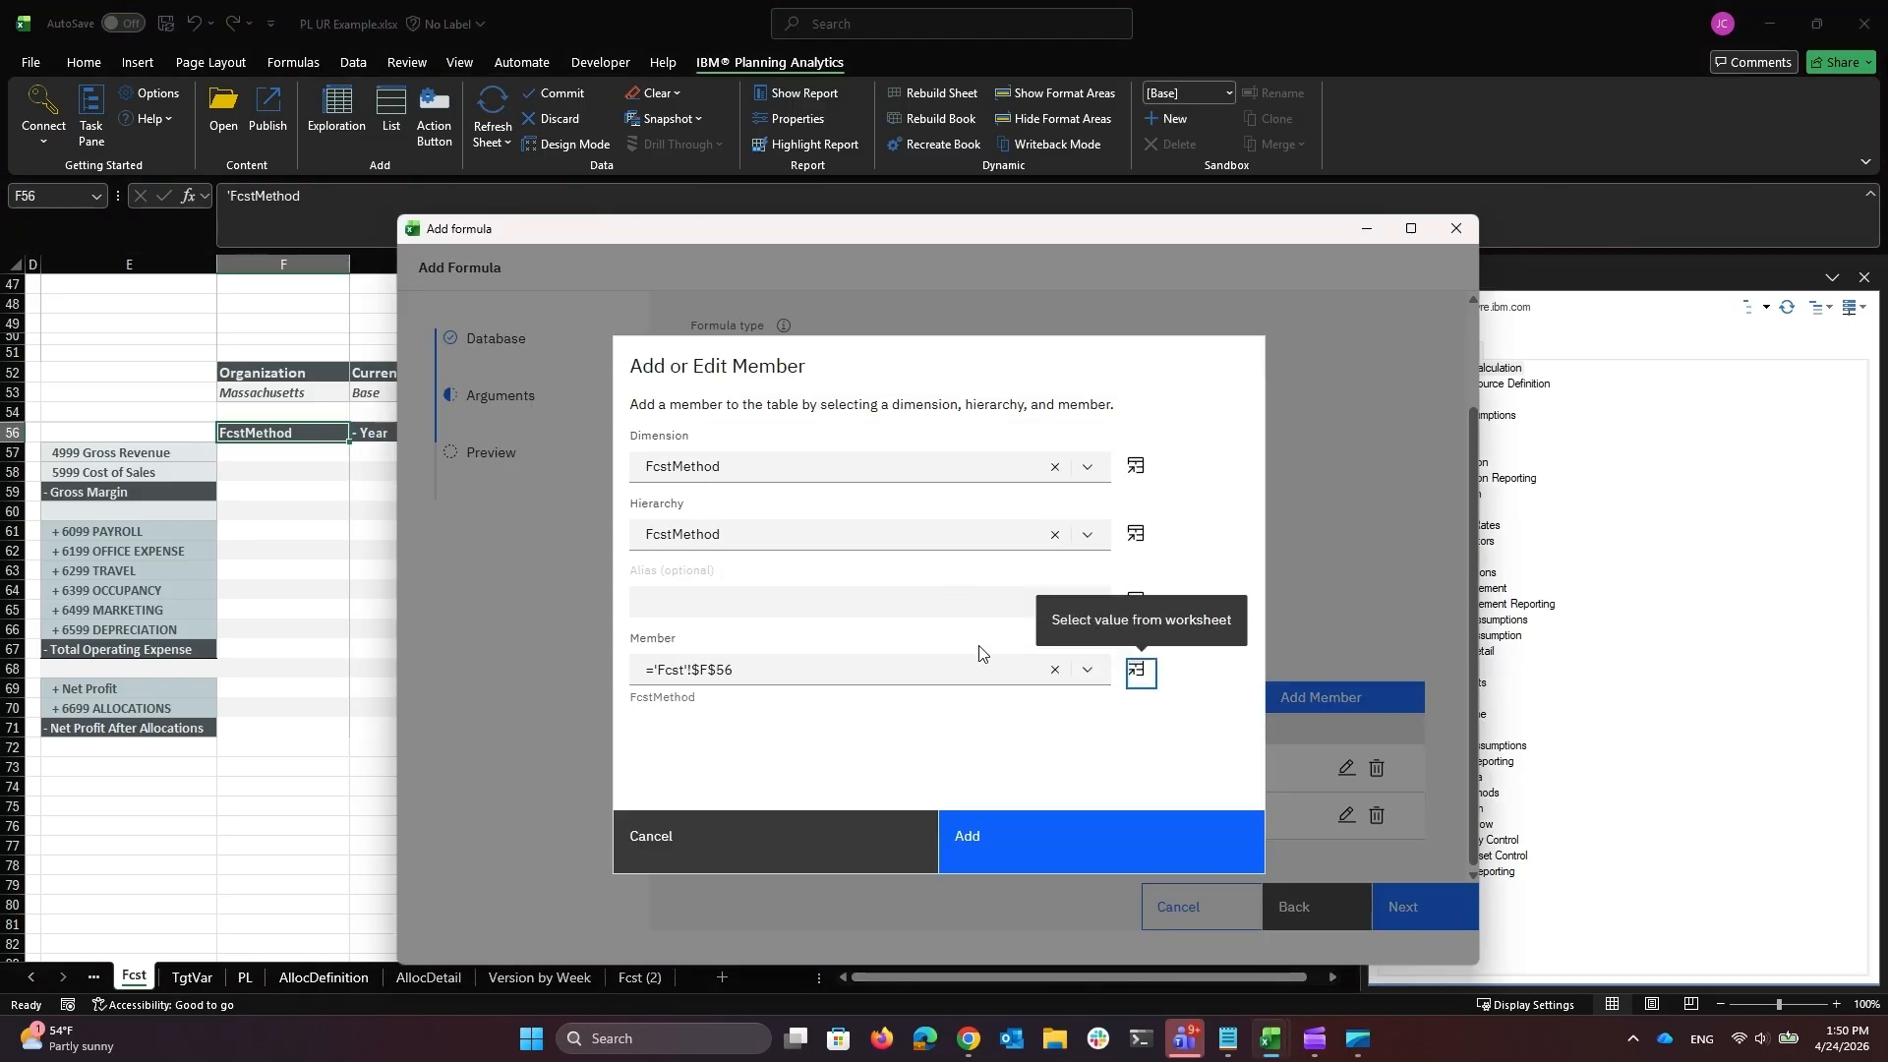
click(1050, 844)
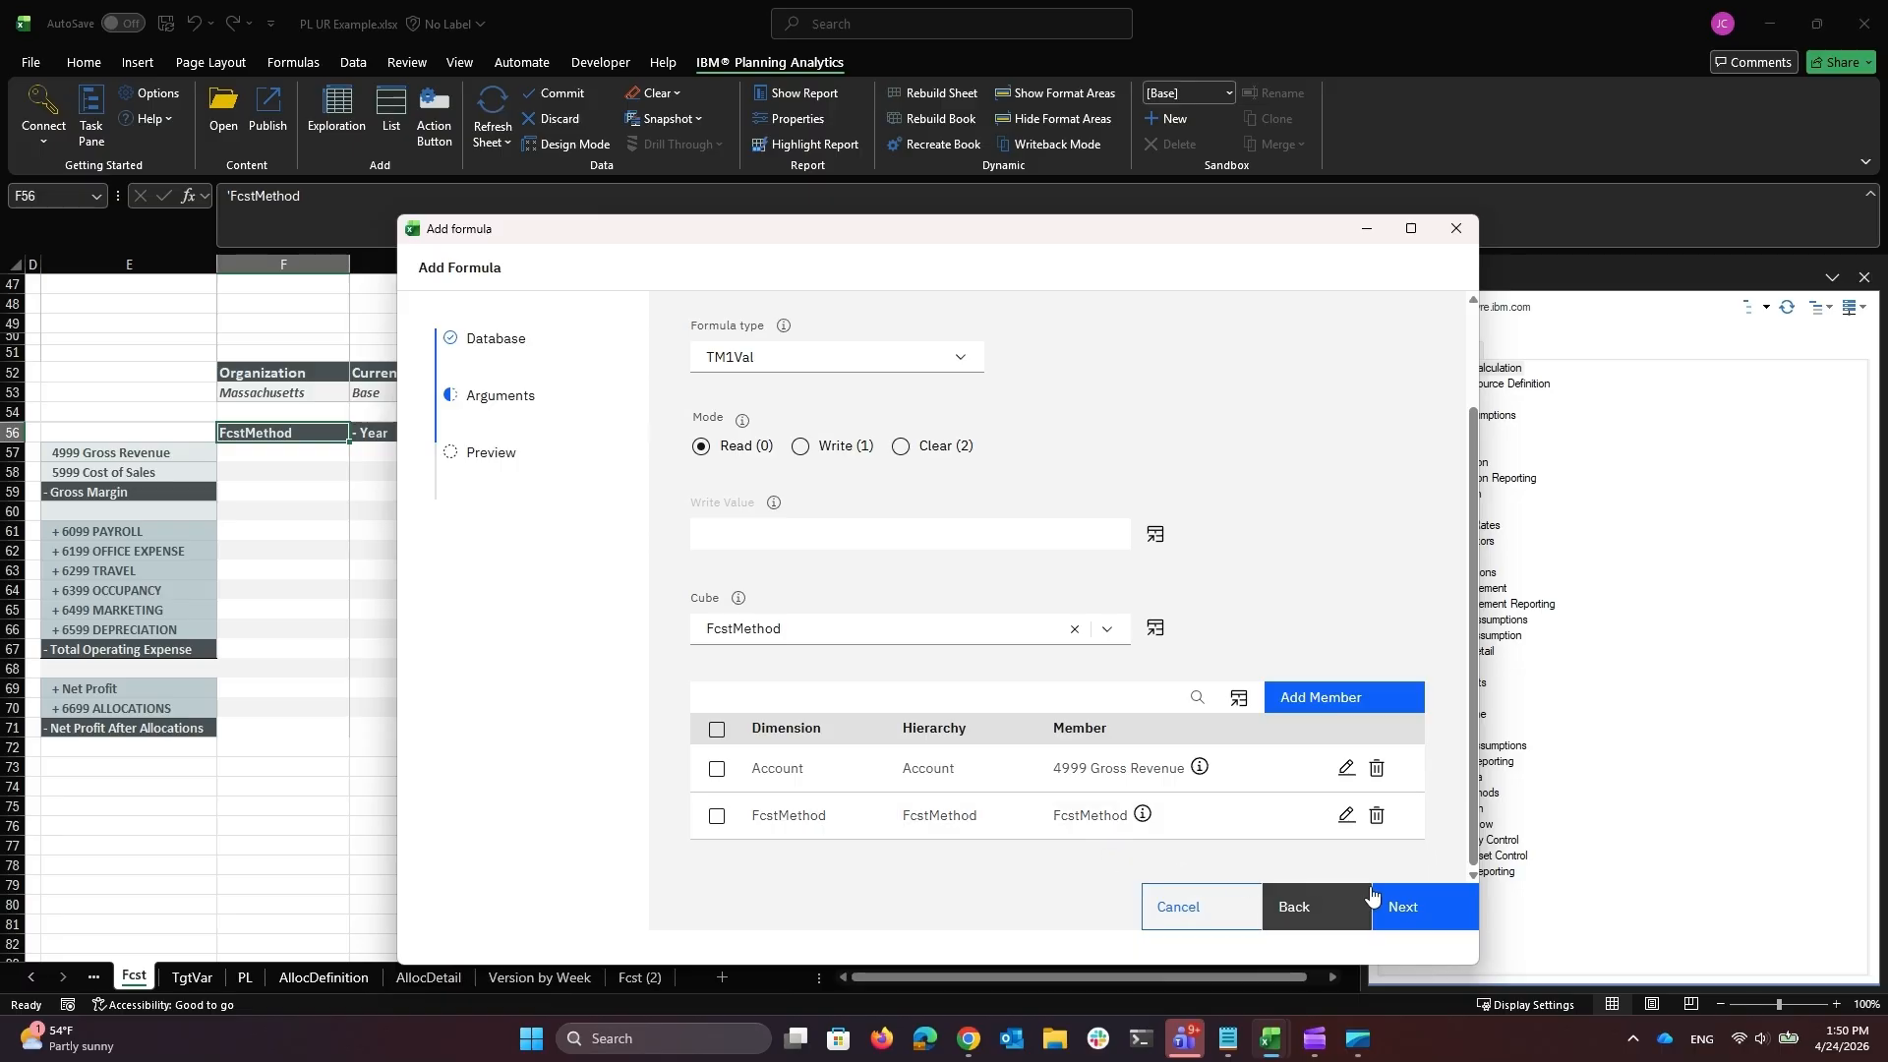
click(1405, 907)
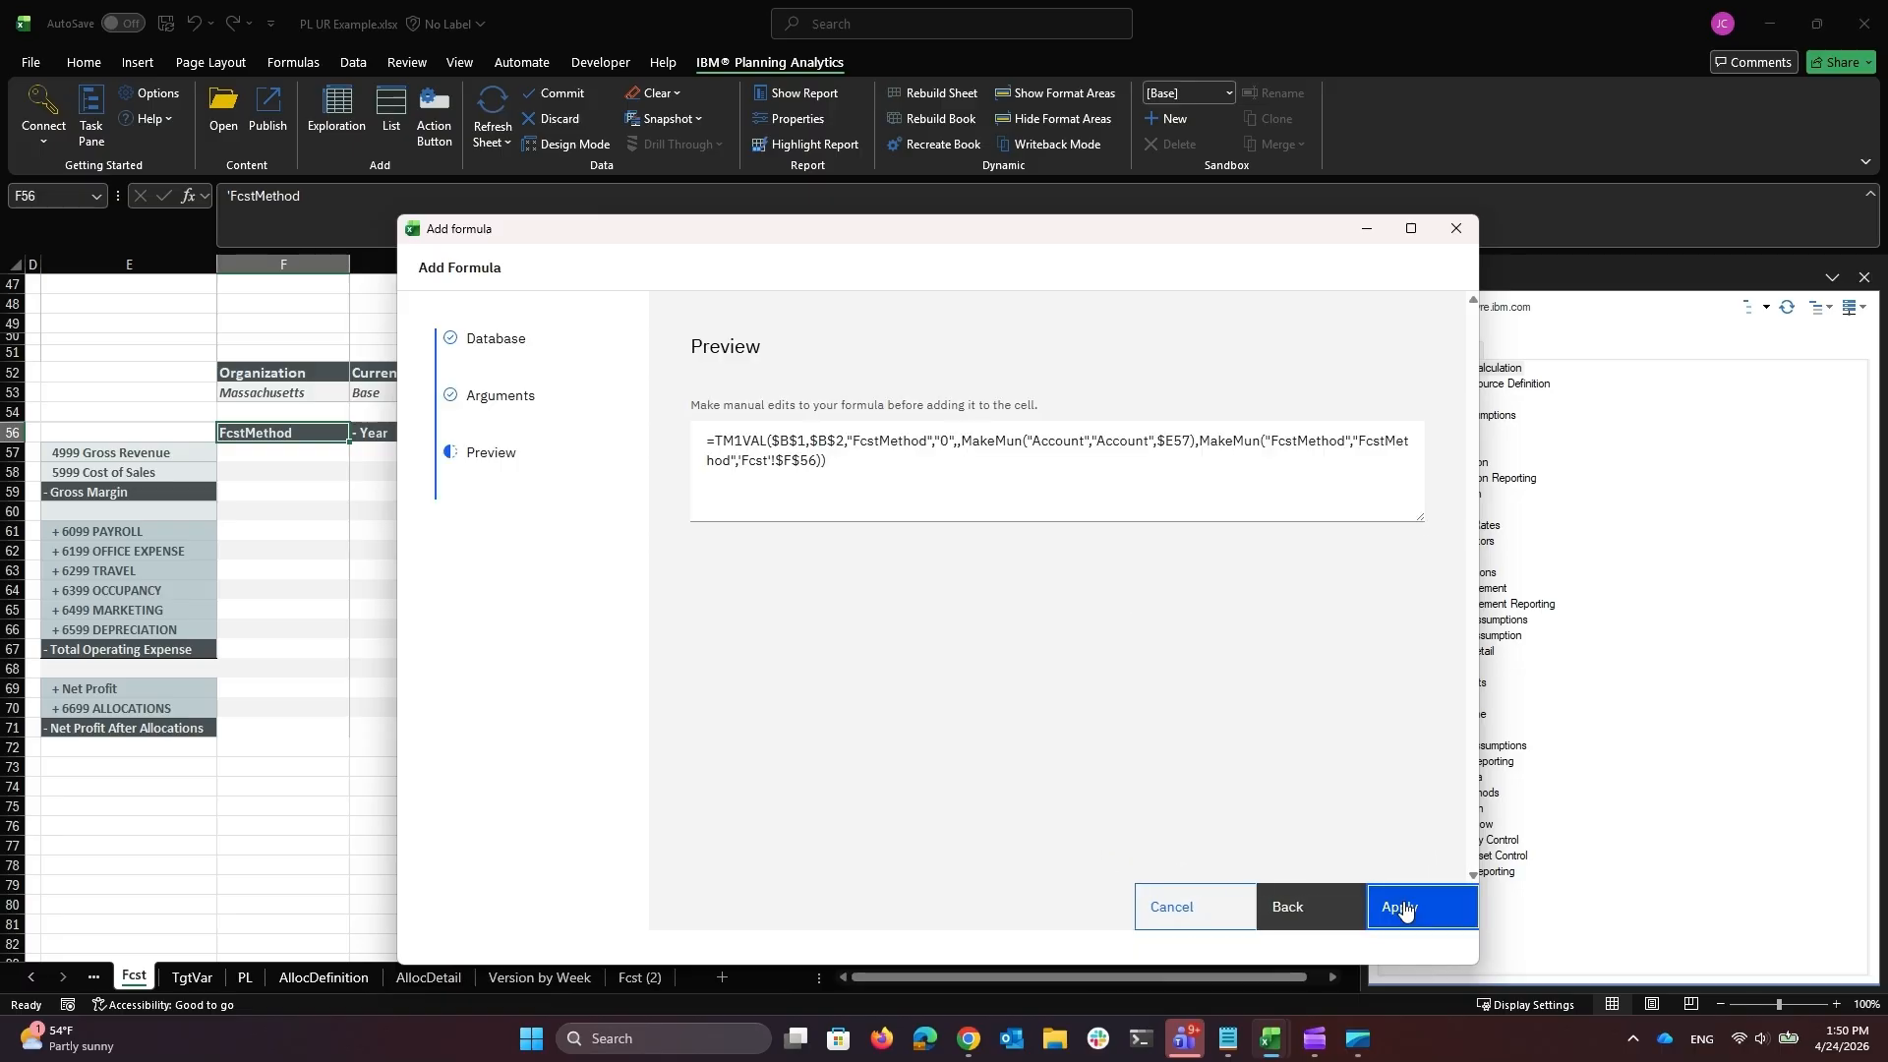
click(1401, 903)
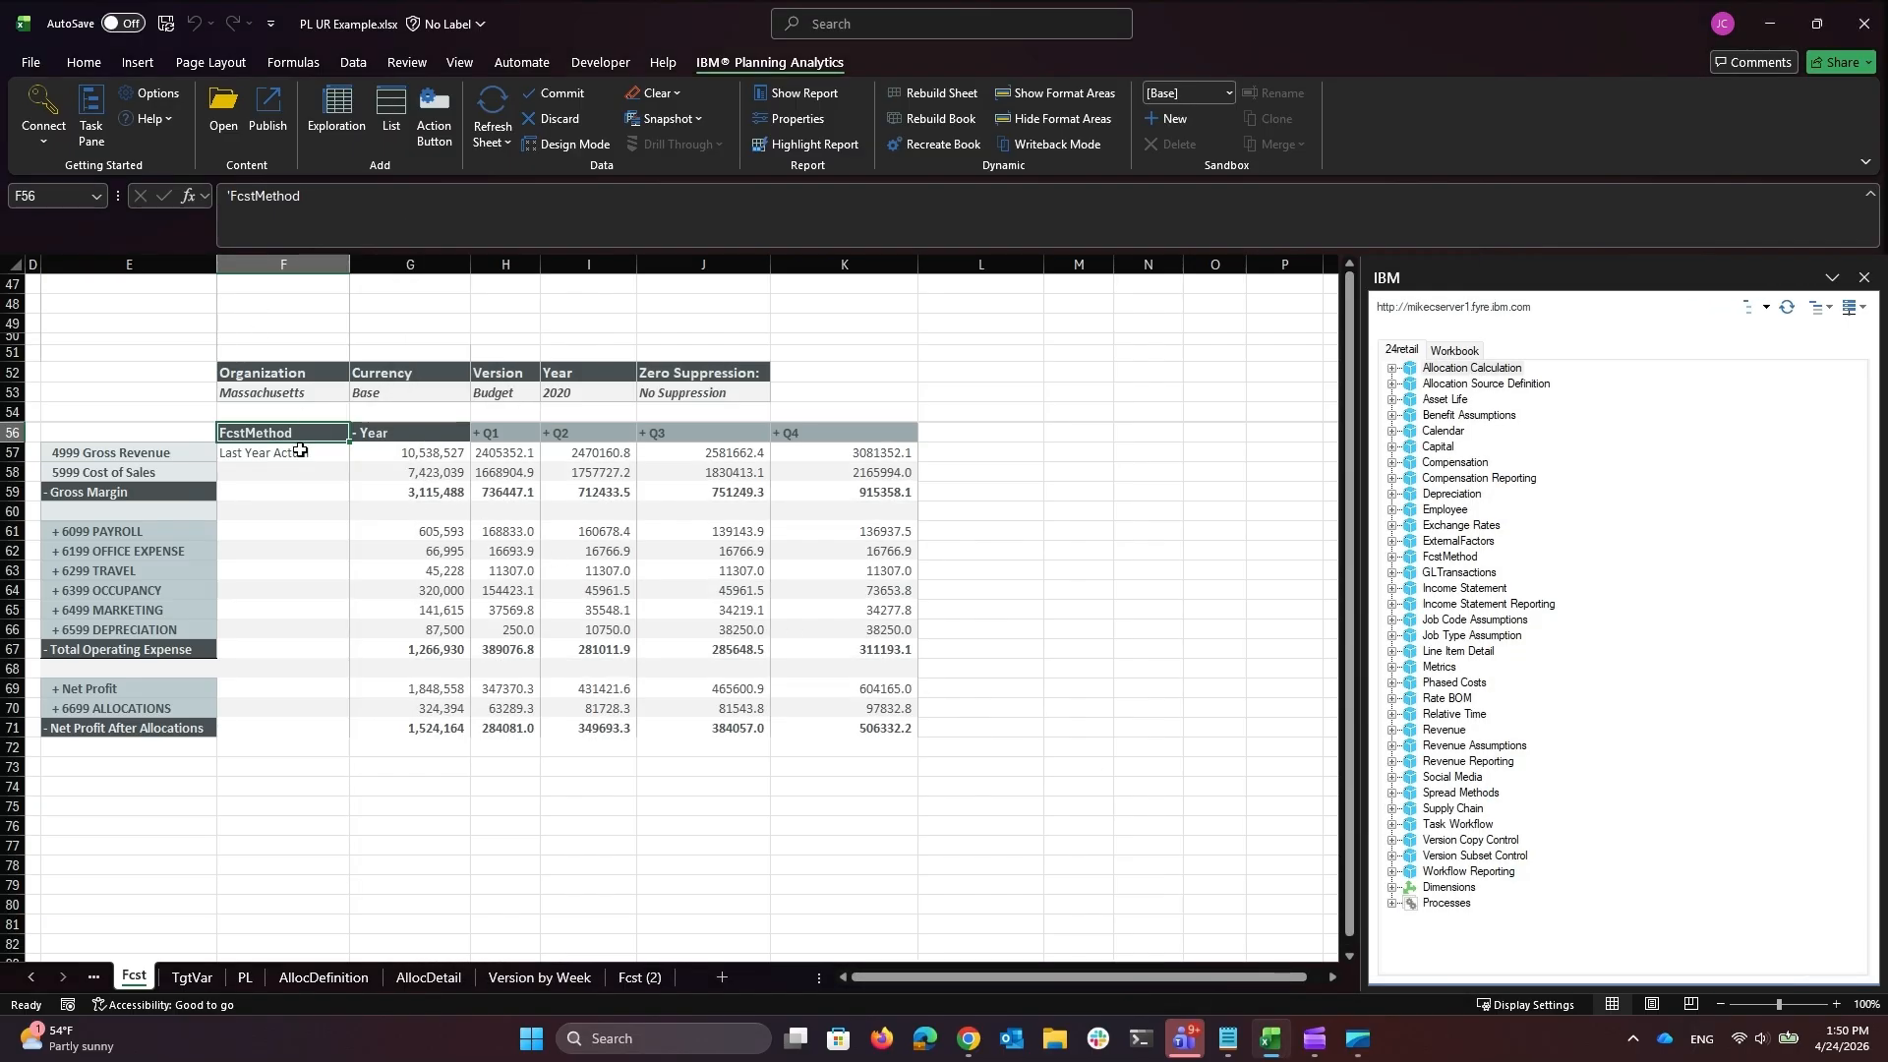
Step: Wrap the TM1VAL formula in F57 in IFERROR, returning an empty string "" on error
click(300, 453)
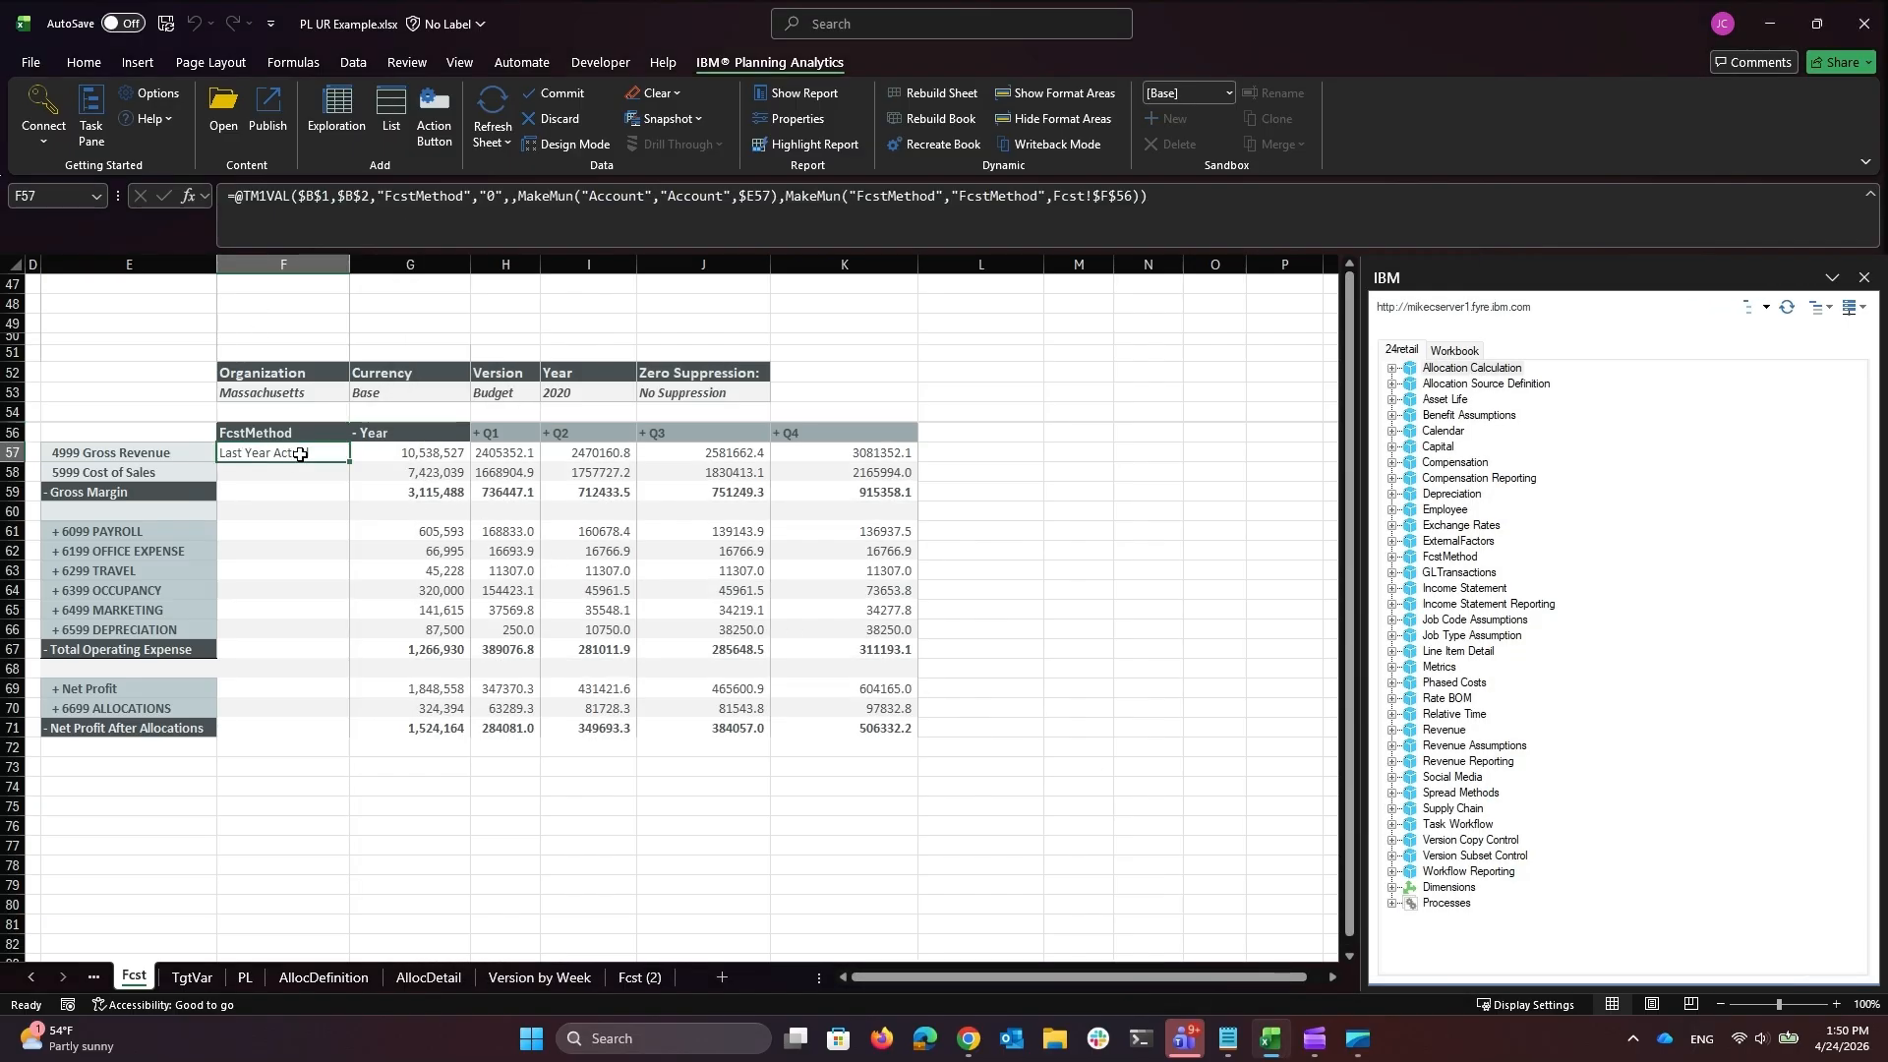
click(234, 201)
text(IFE)
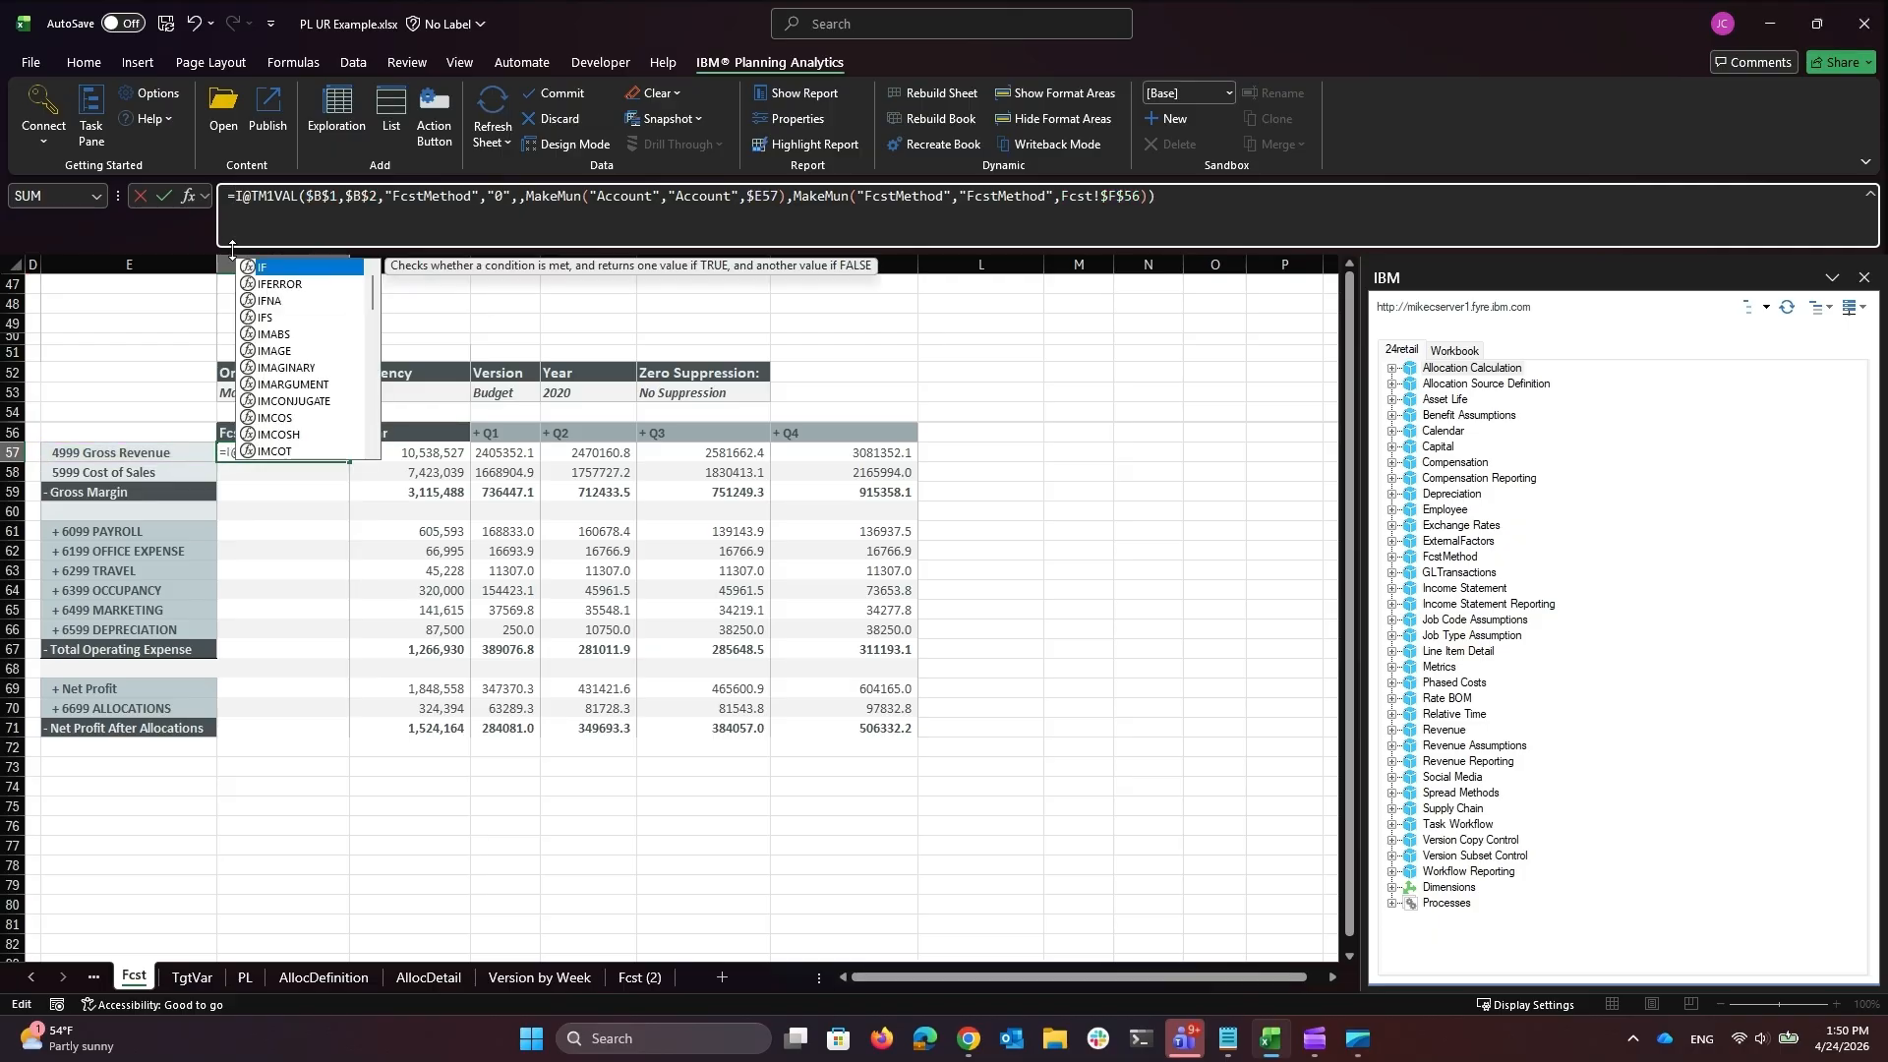
text(RROR)
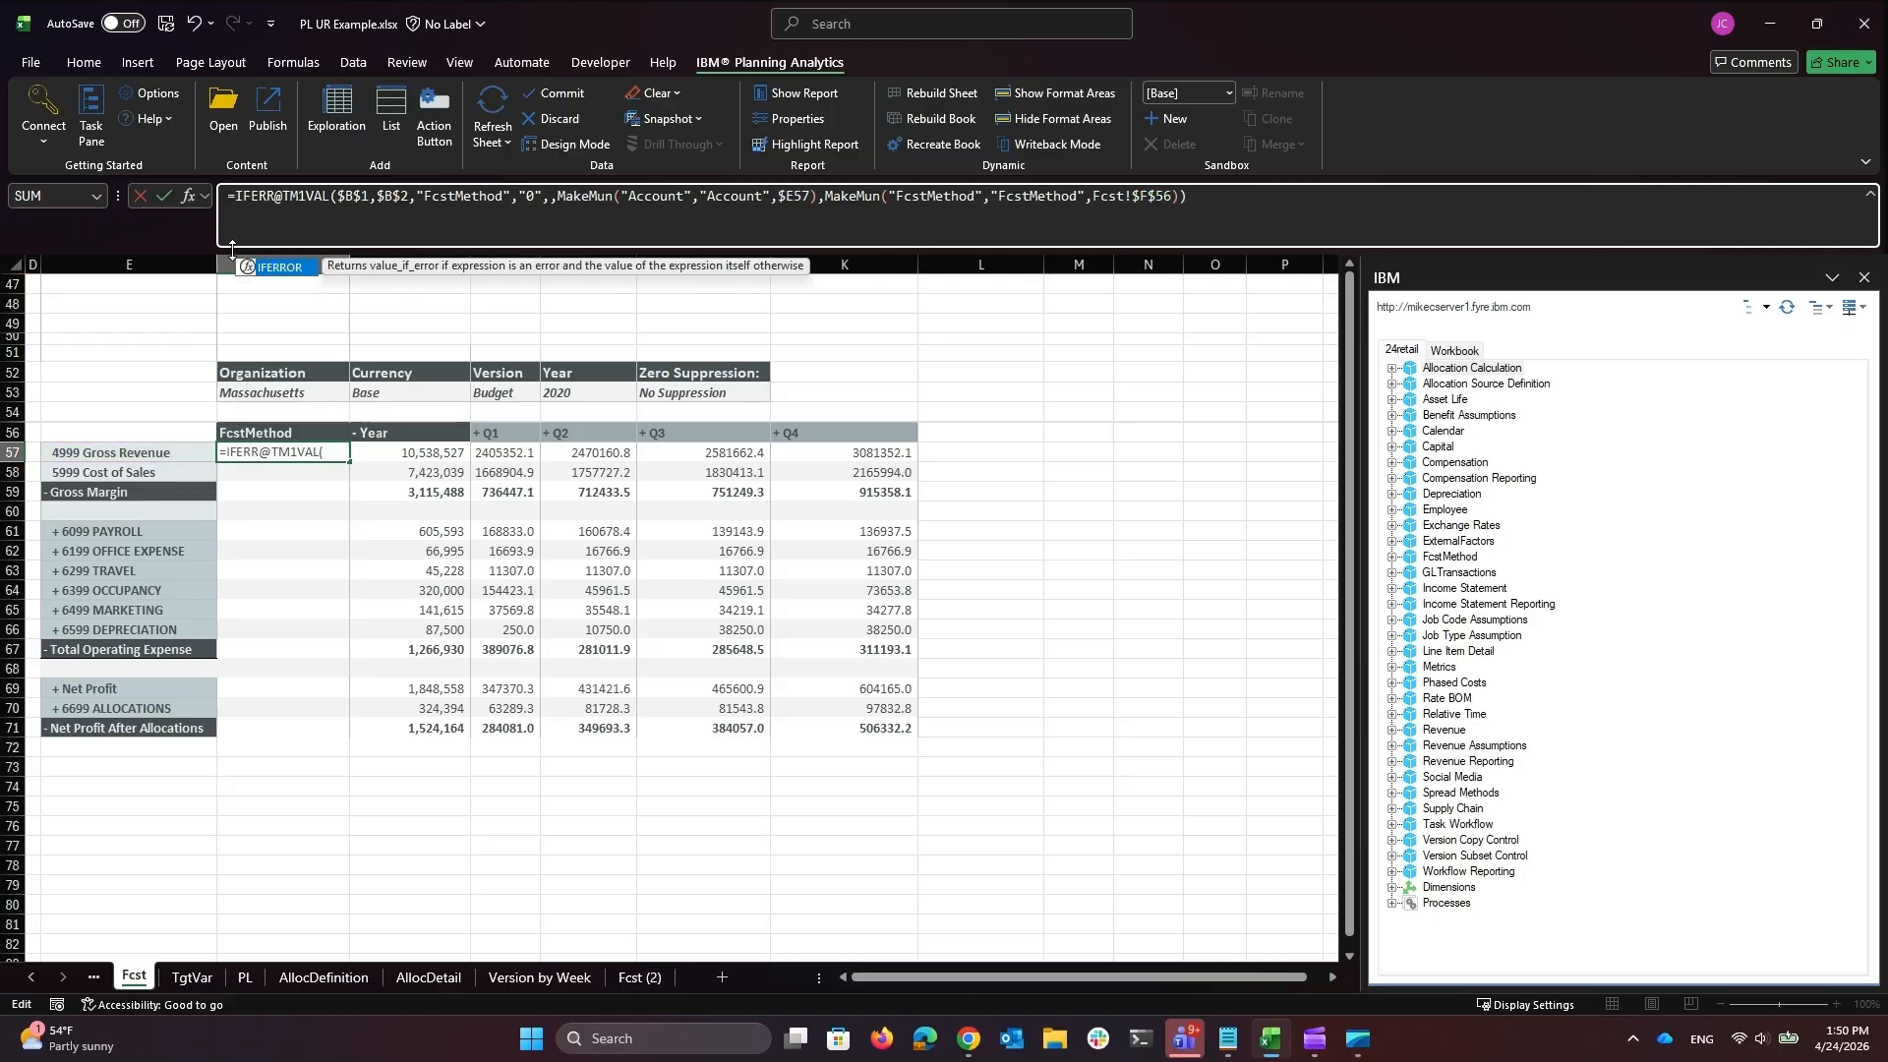
text(()
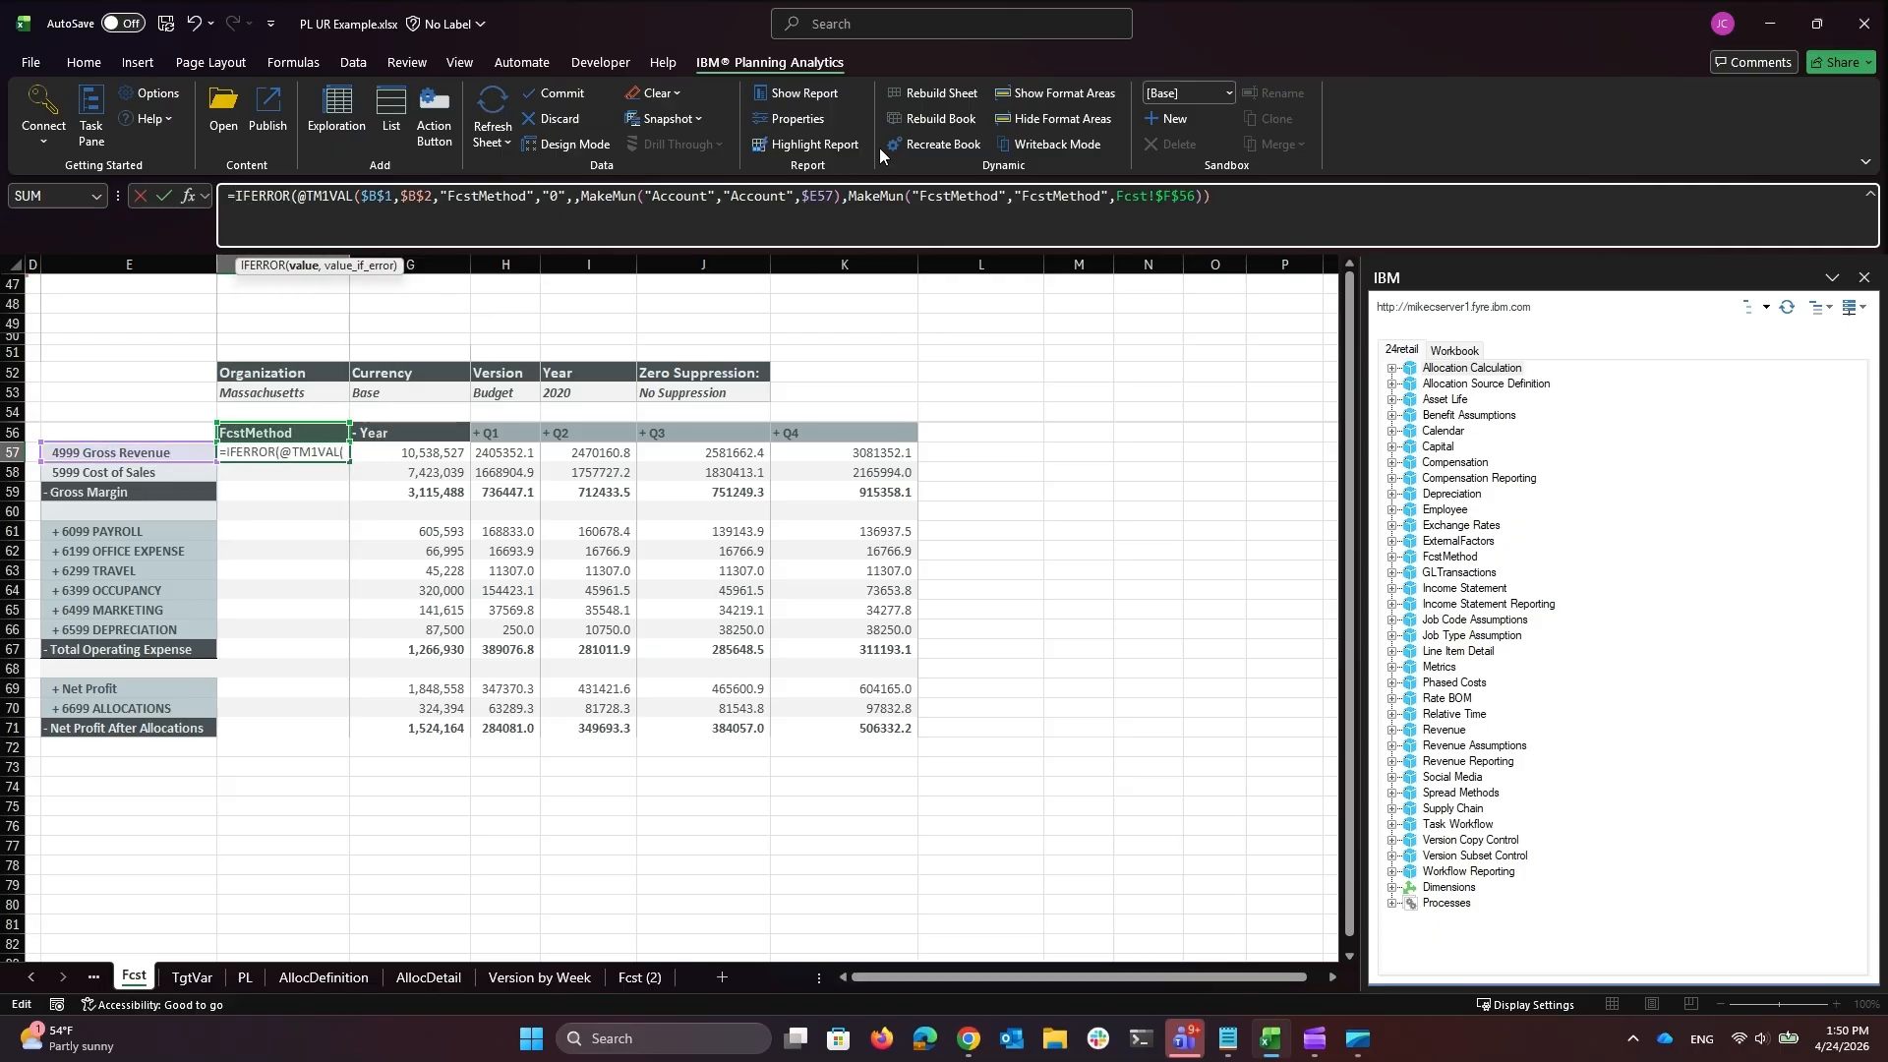
click(1338, 204)
text(,)
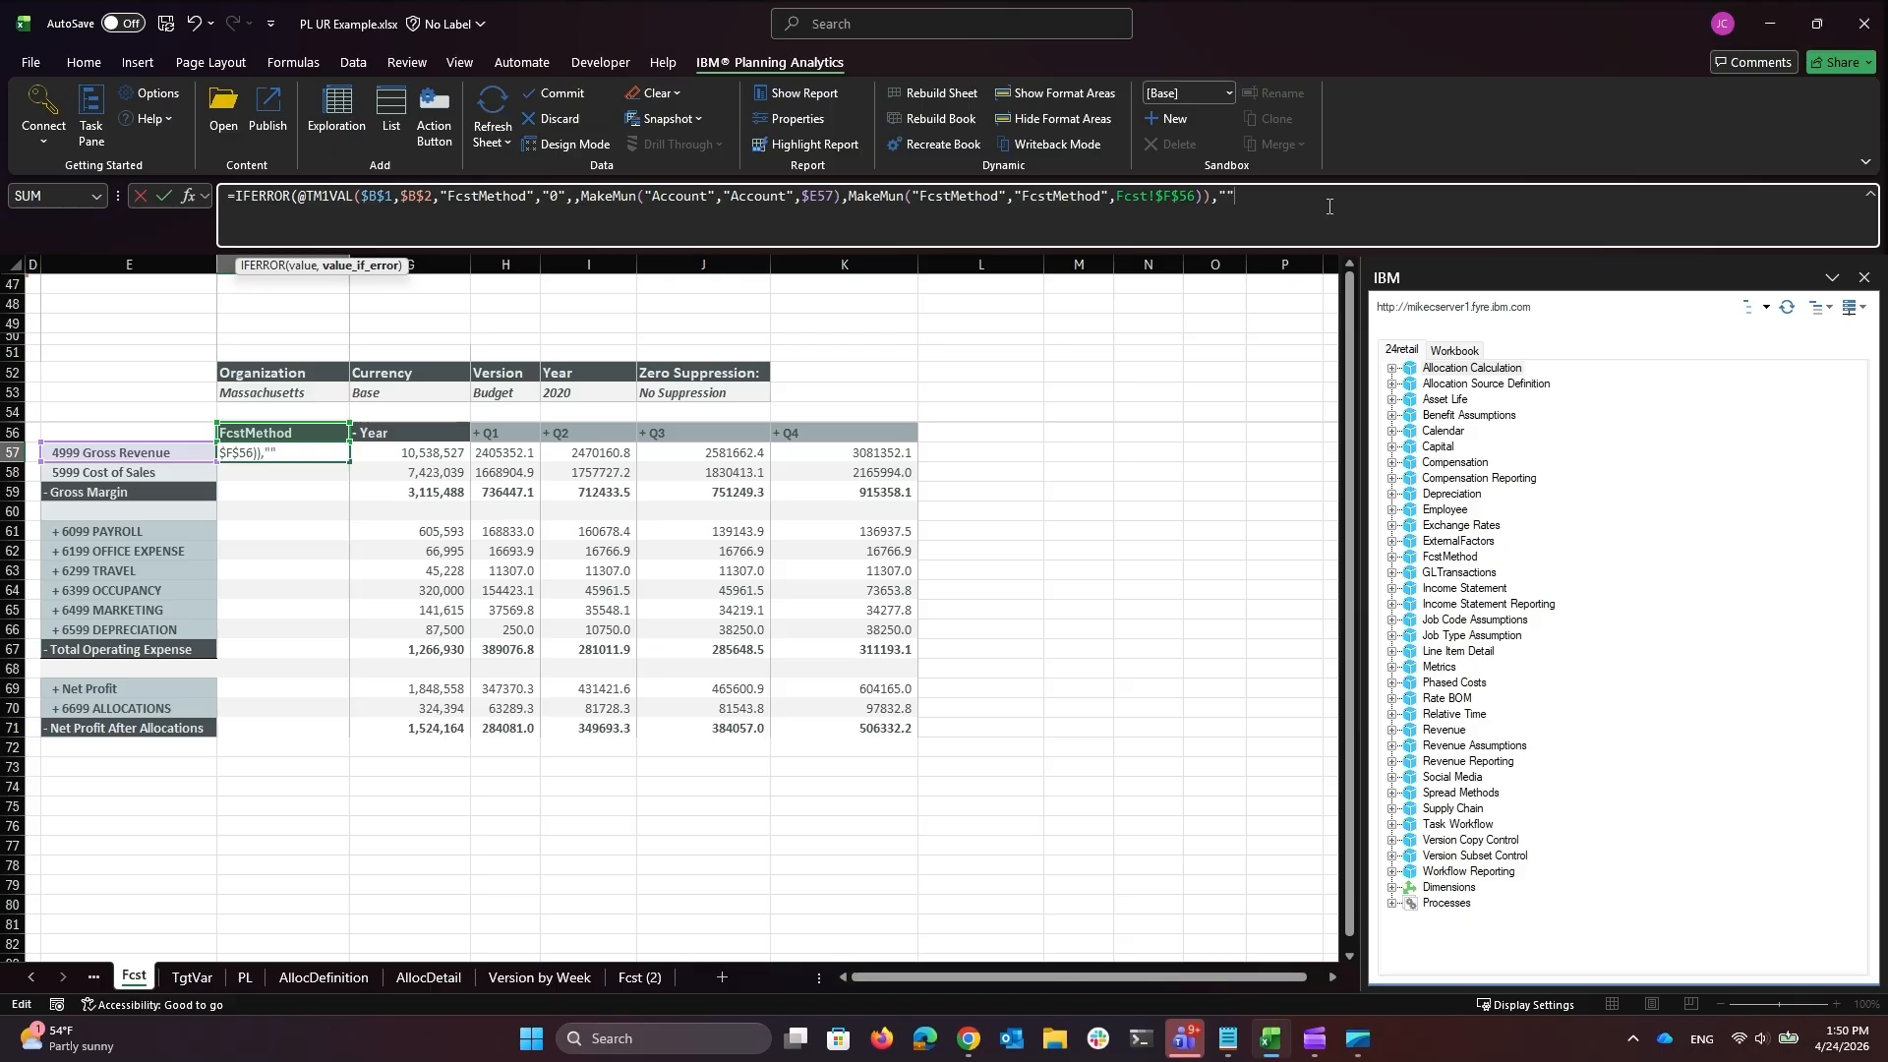
key(Return)
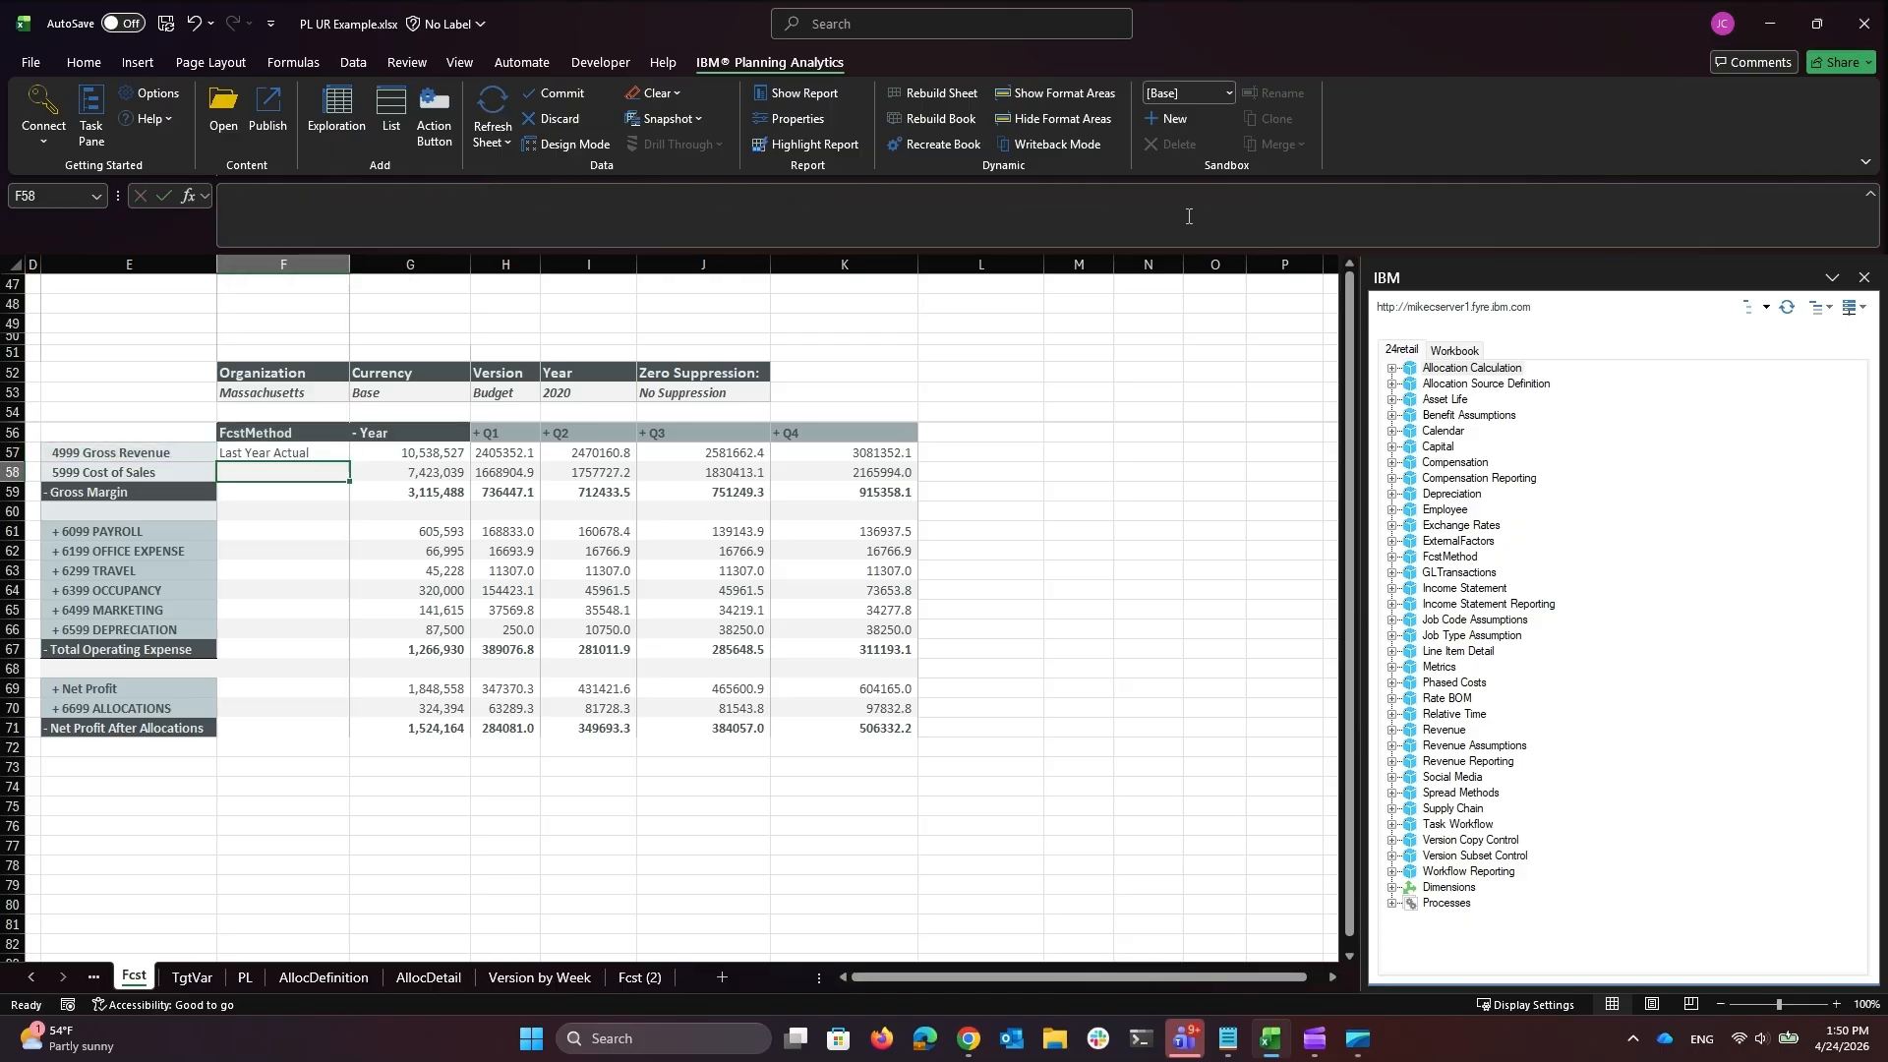
Step: Apply the F57 formula to the whole FcstMethod calculation column, and expand the 6099 PAYROLL row
click(337, 451)
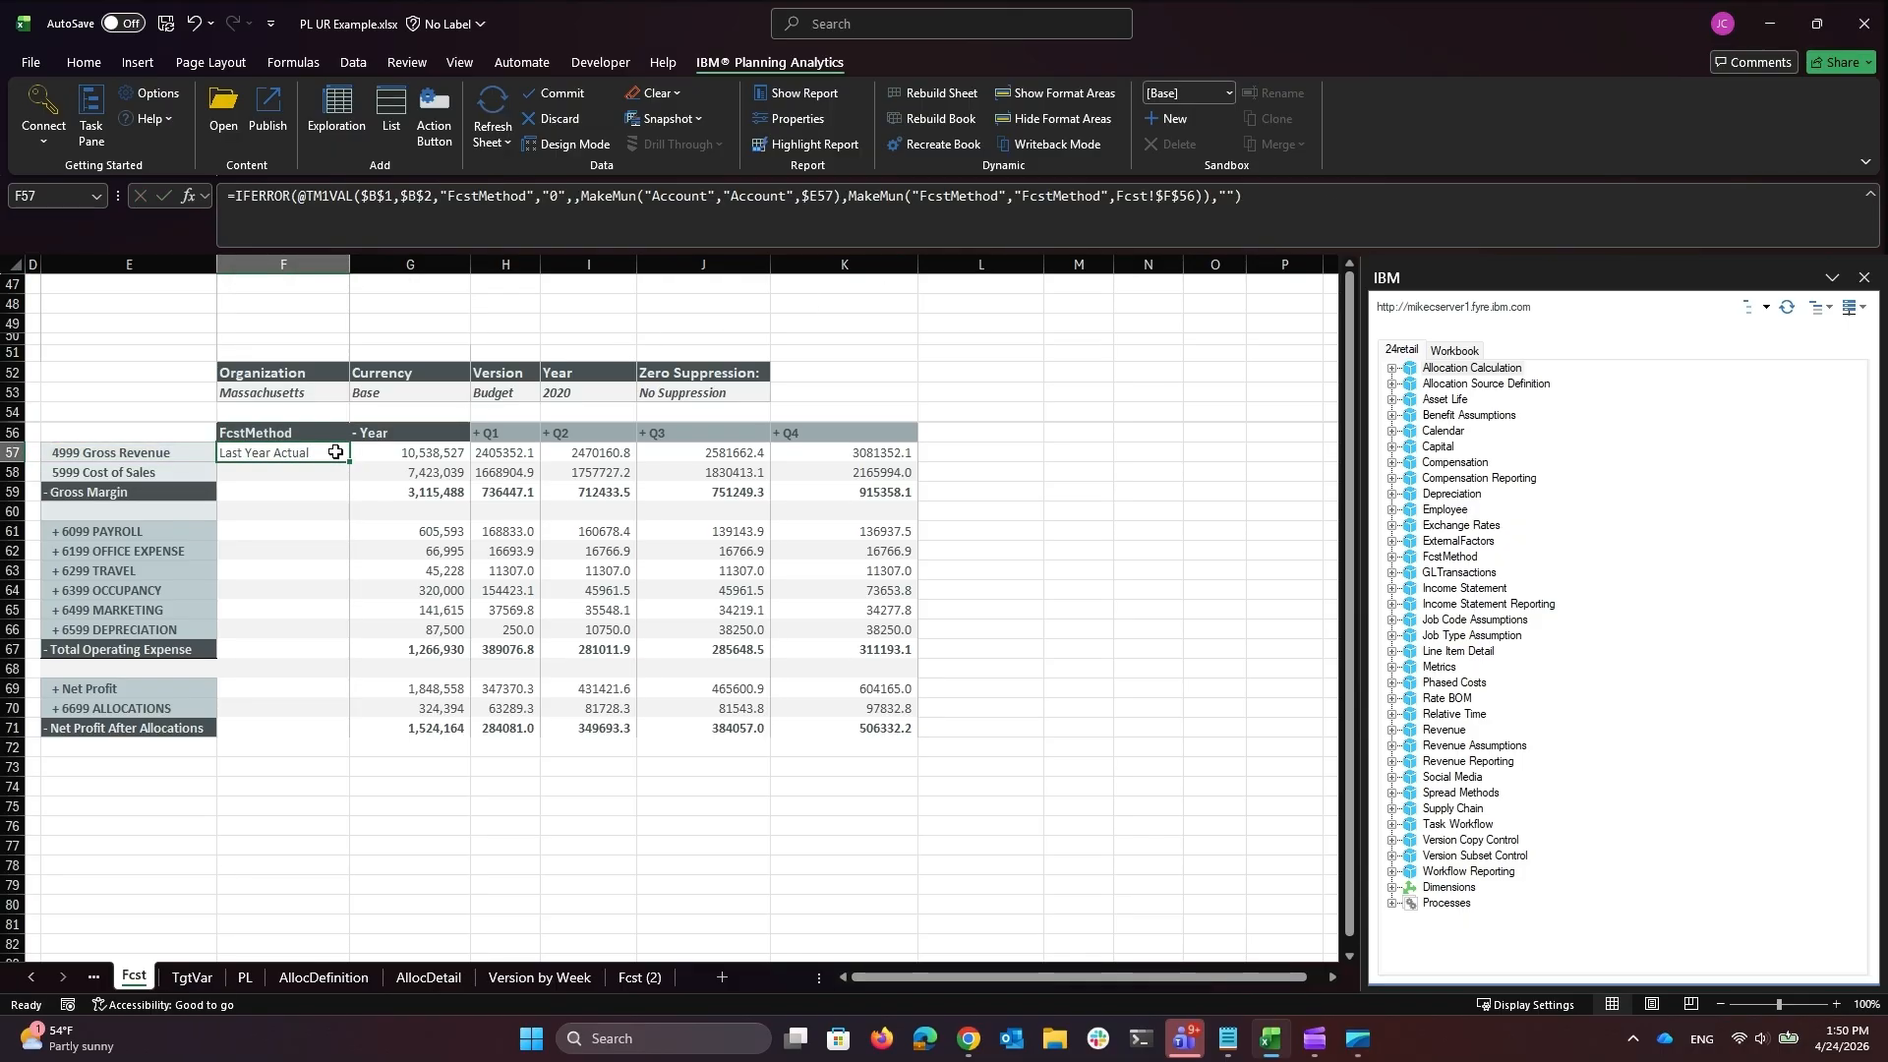
right_click(337, 451)
mouse_move(521, 411)
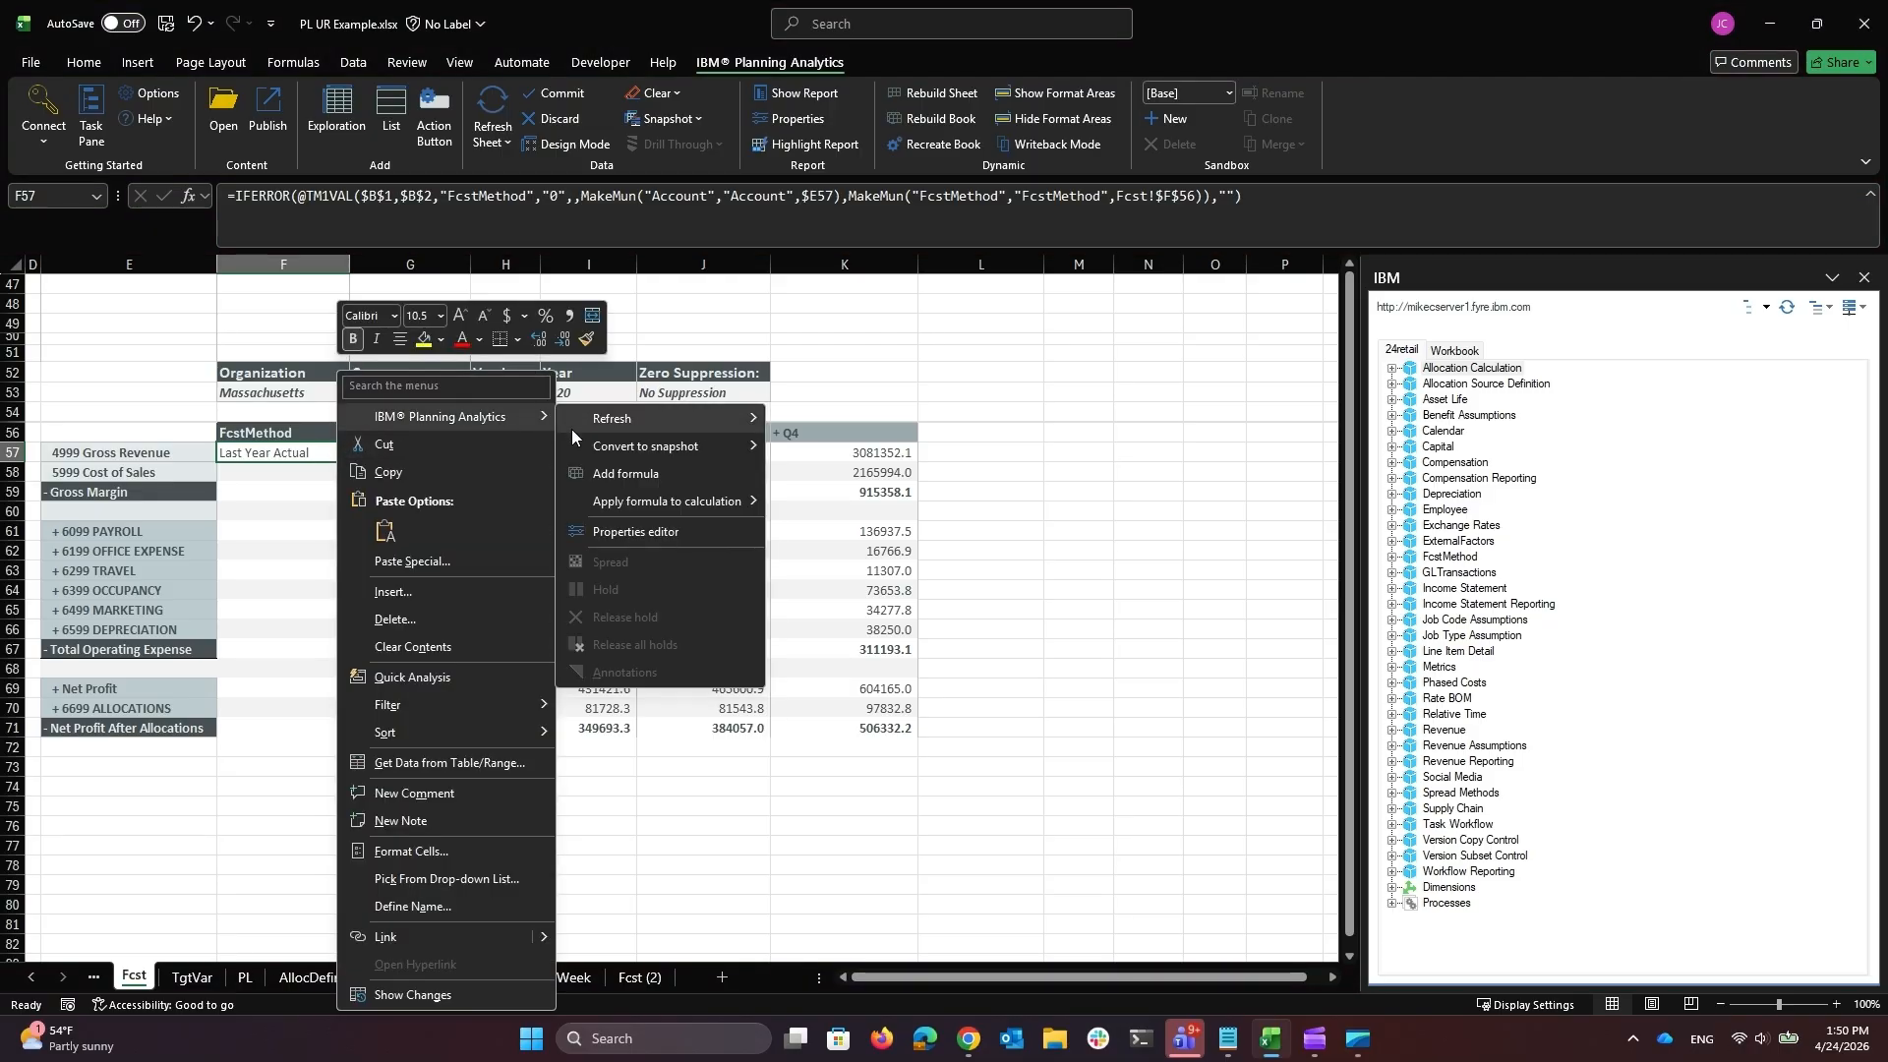
mouse_move(651, 501)
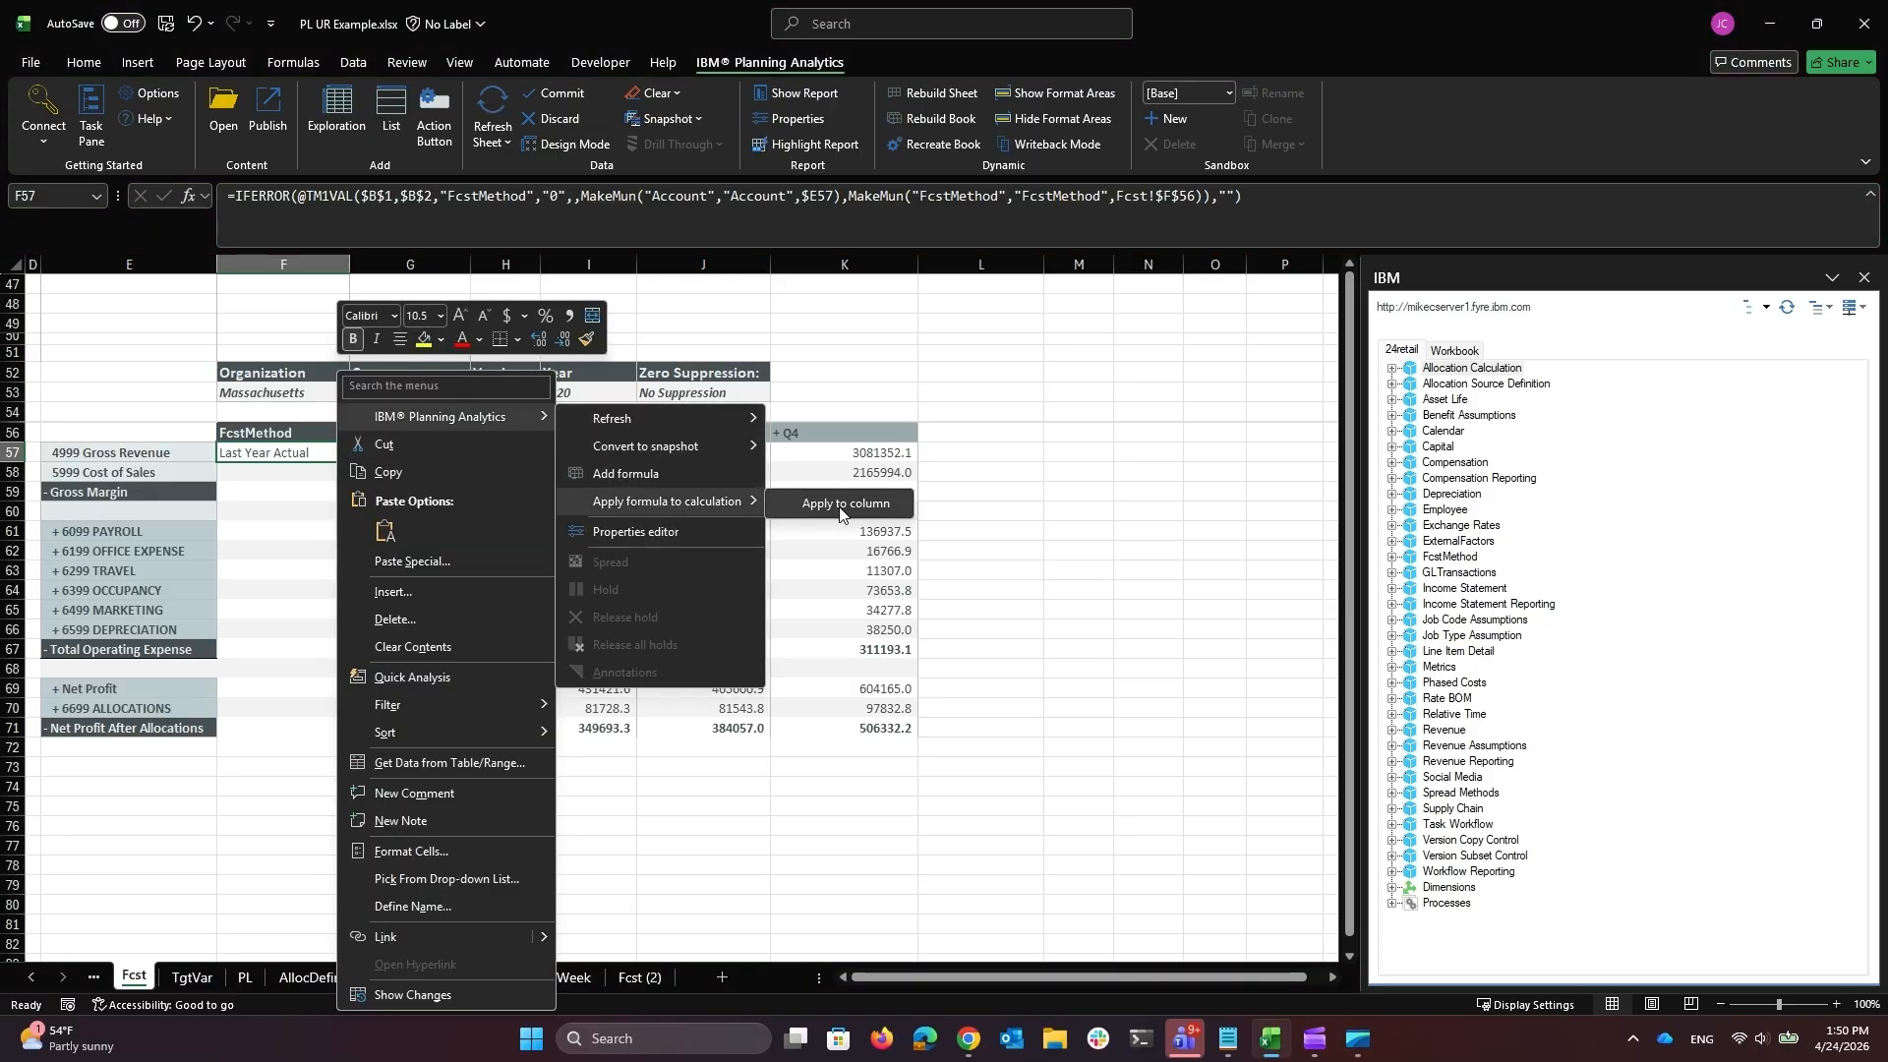
click(841, 504)
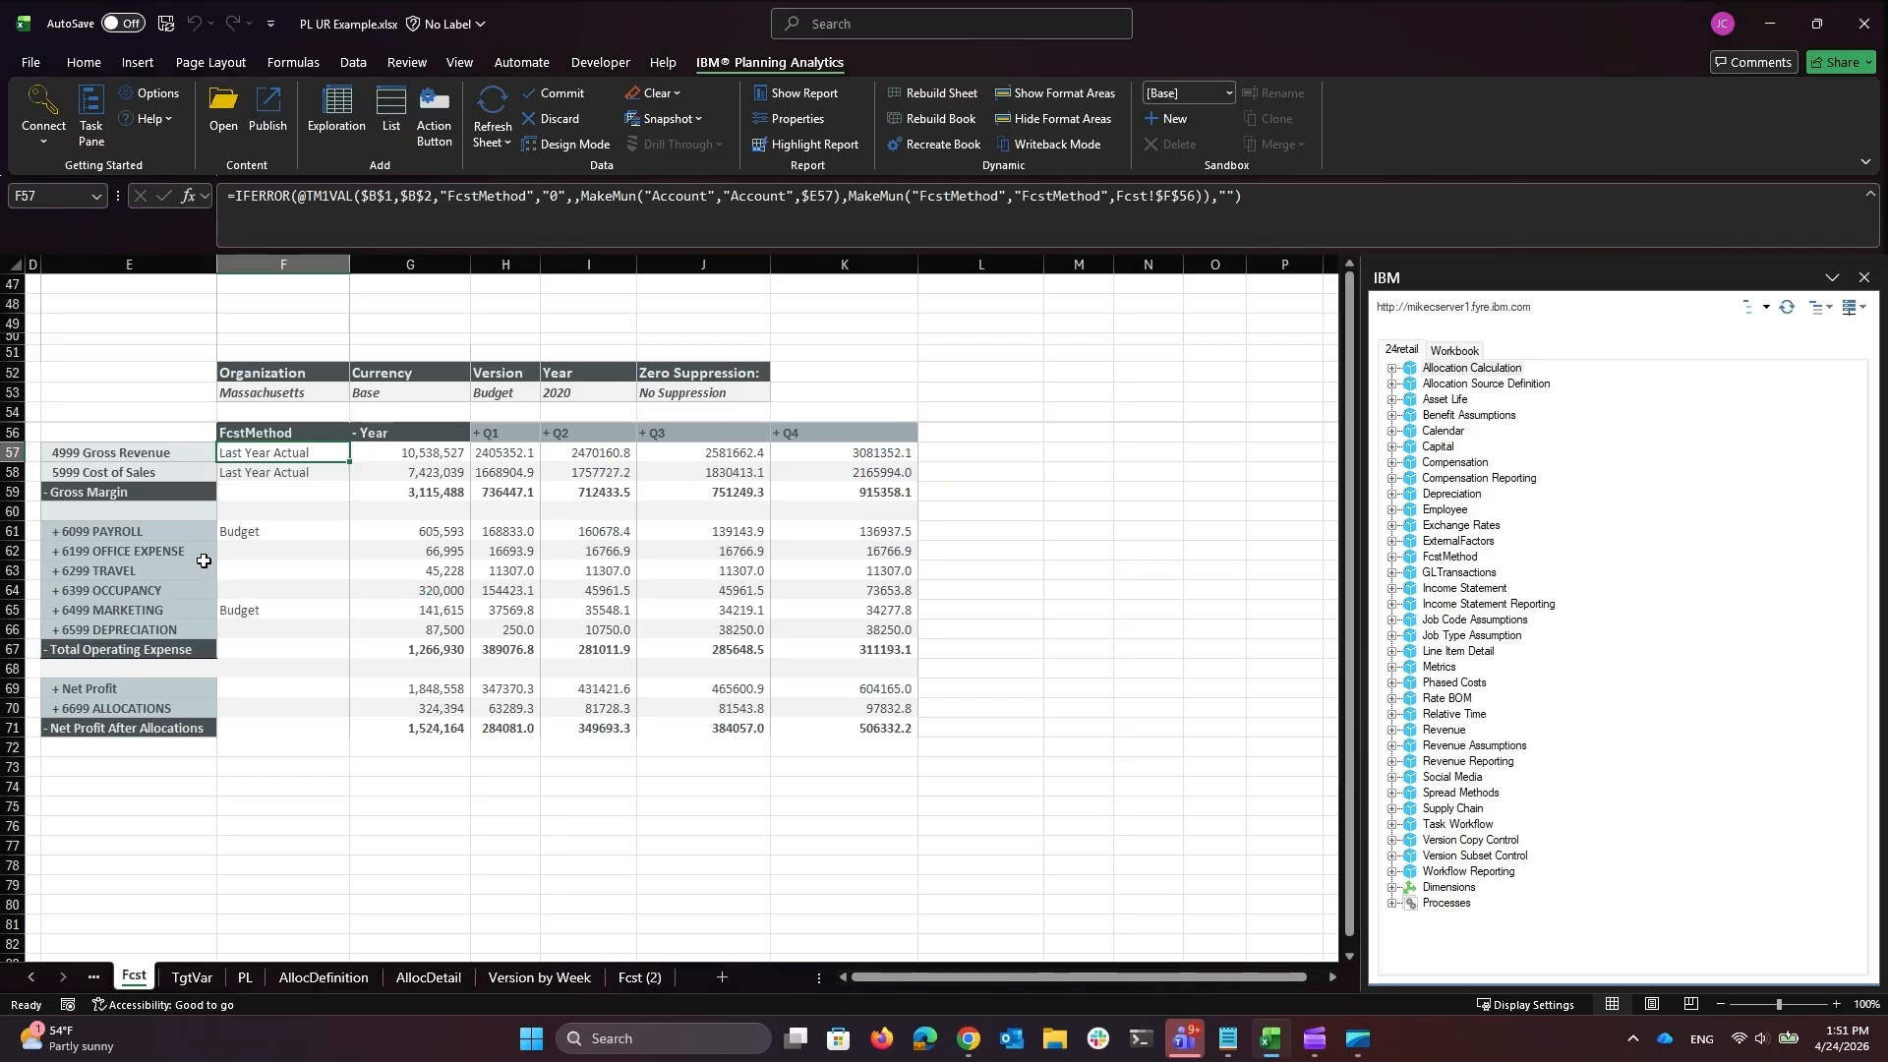
click(168, 533)
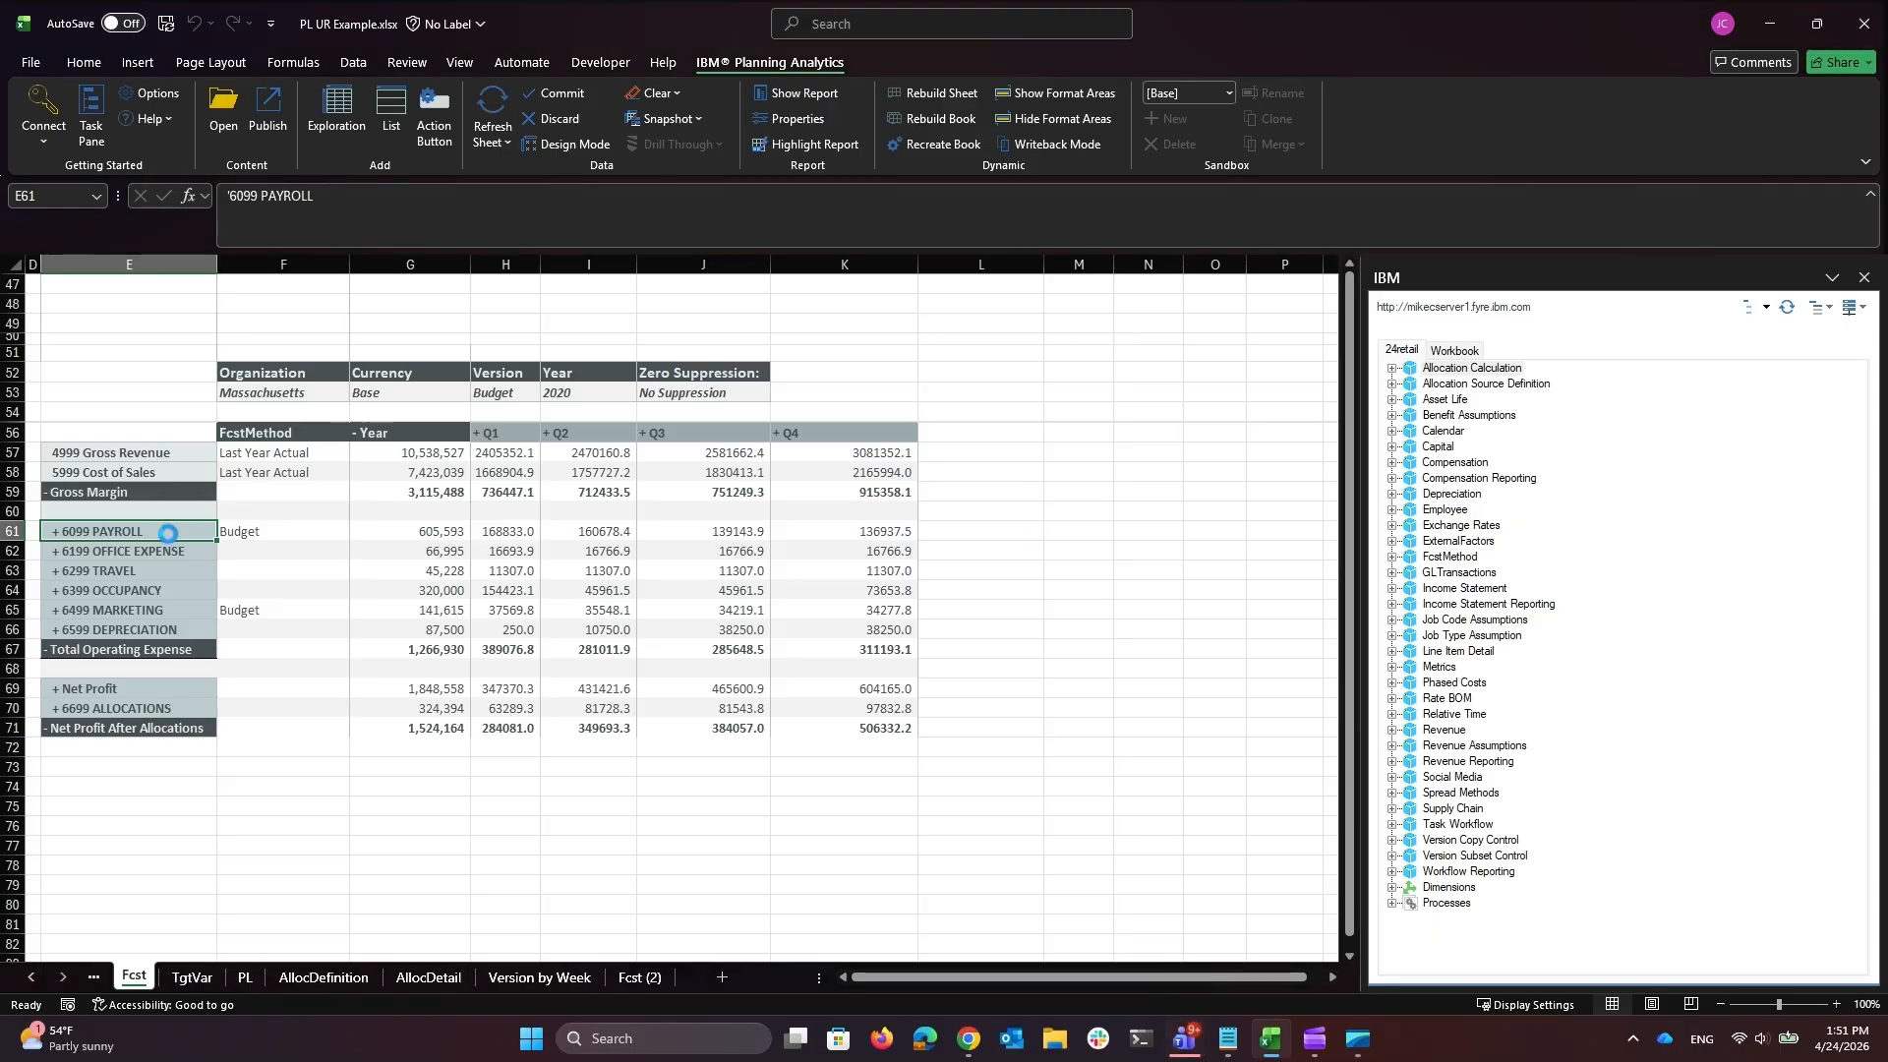
click(247, 552)
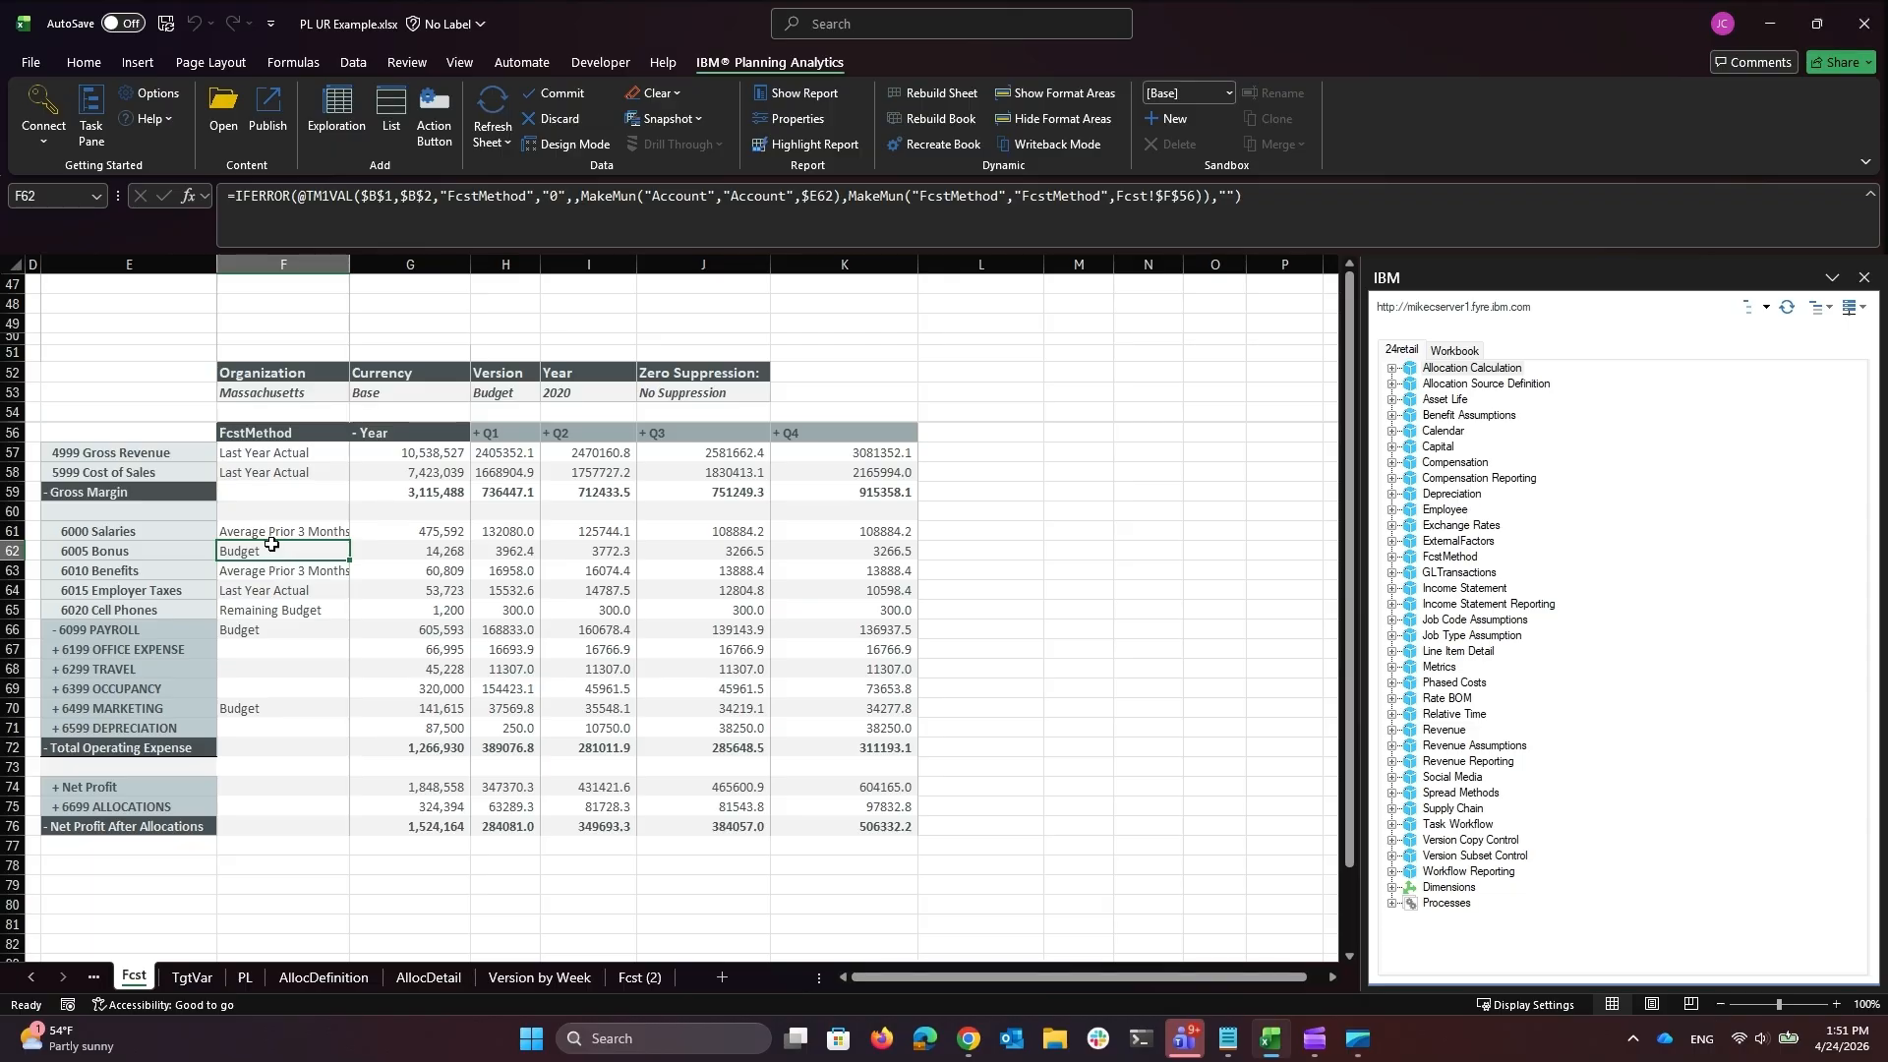
Step: Insert a row above the FcstMethod header row and label its cell F56 "Act/Fcst"
right_click(18, 439)
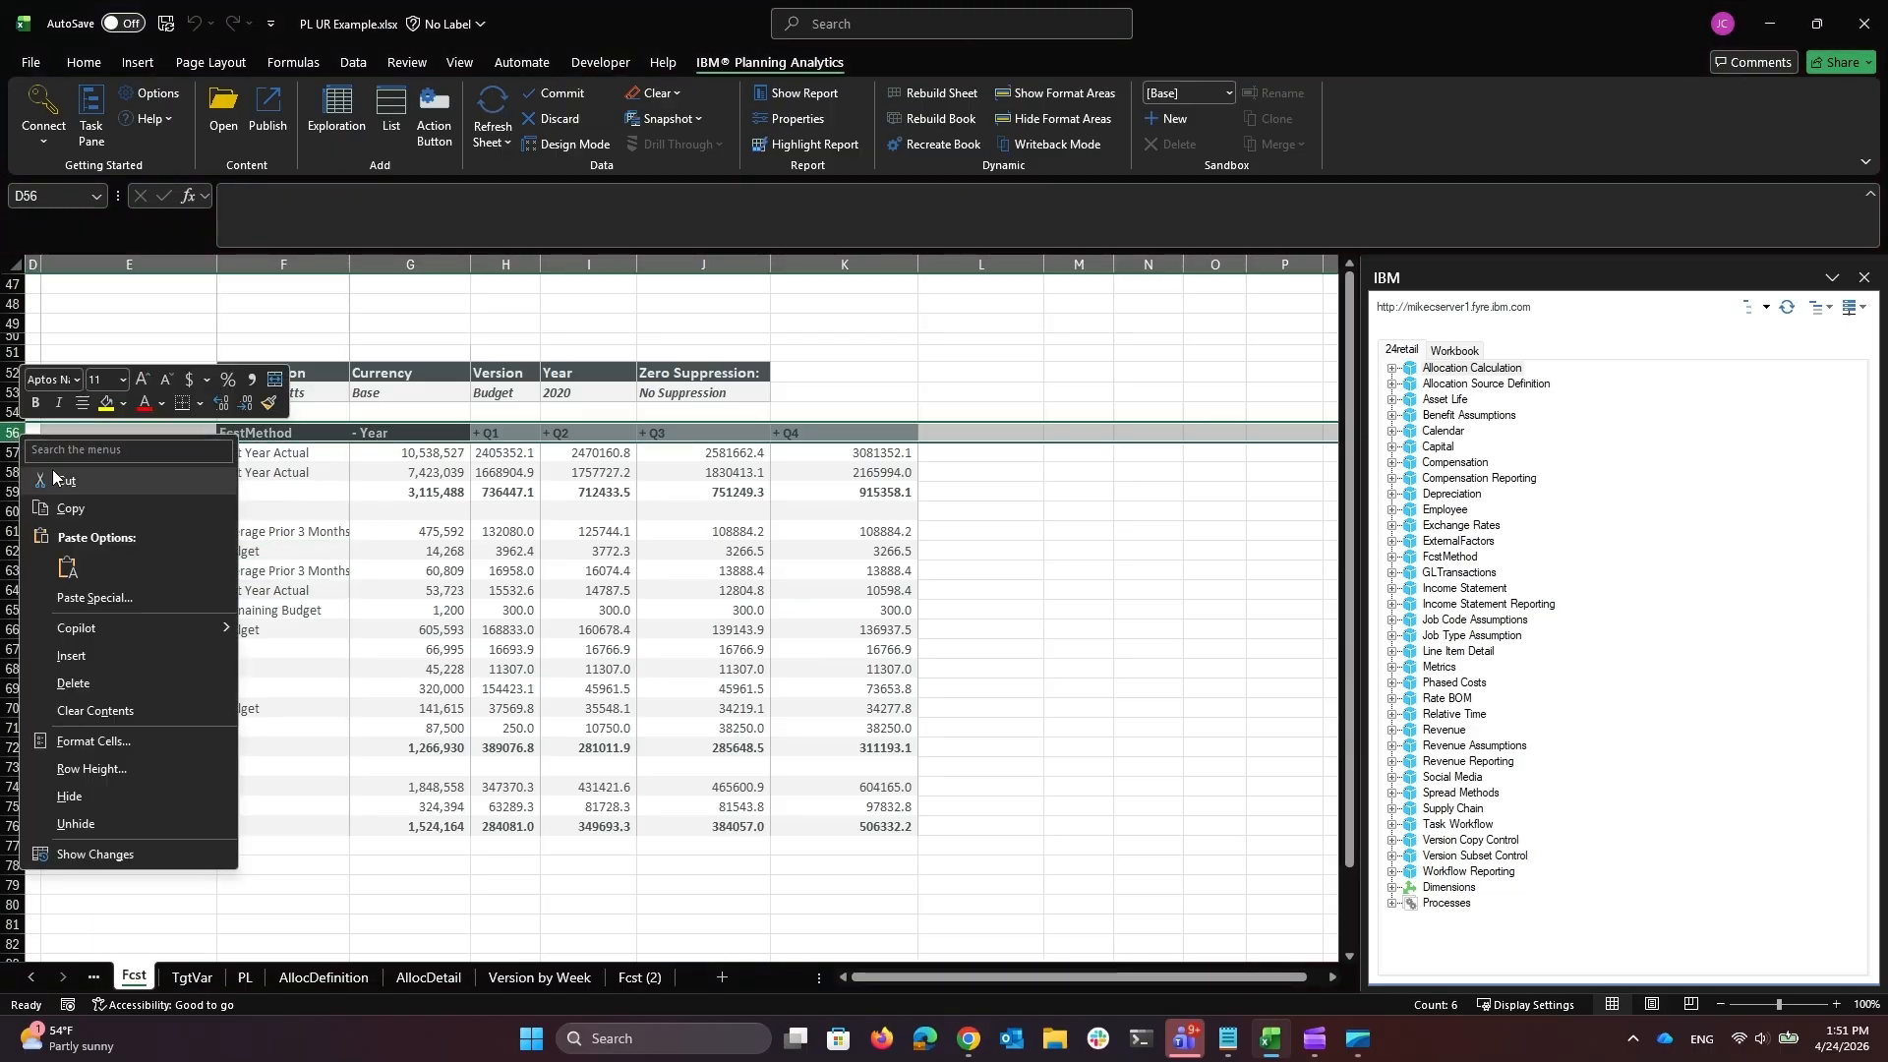
click(107, 657)
drag(17, 424, 16, 445)
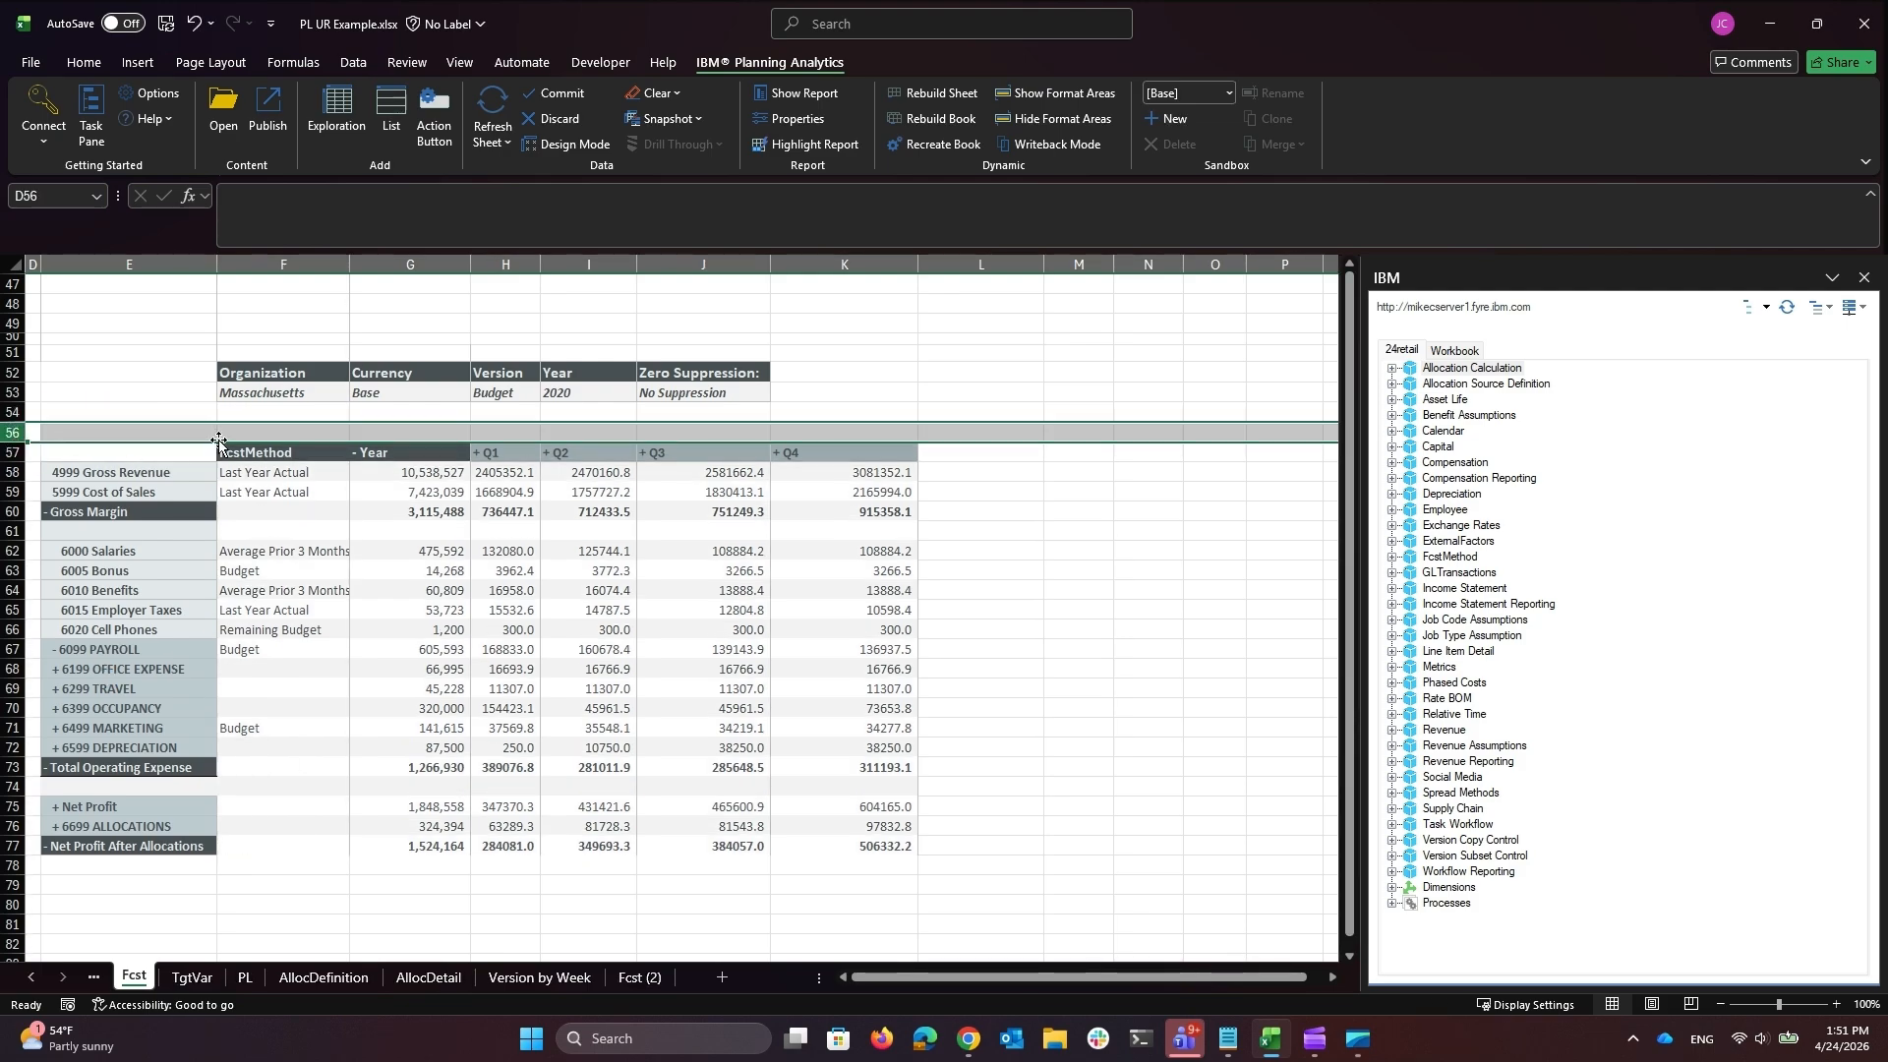
click(254, 434)
text(Act)
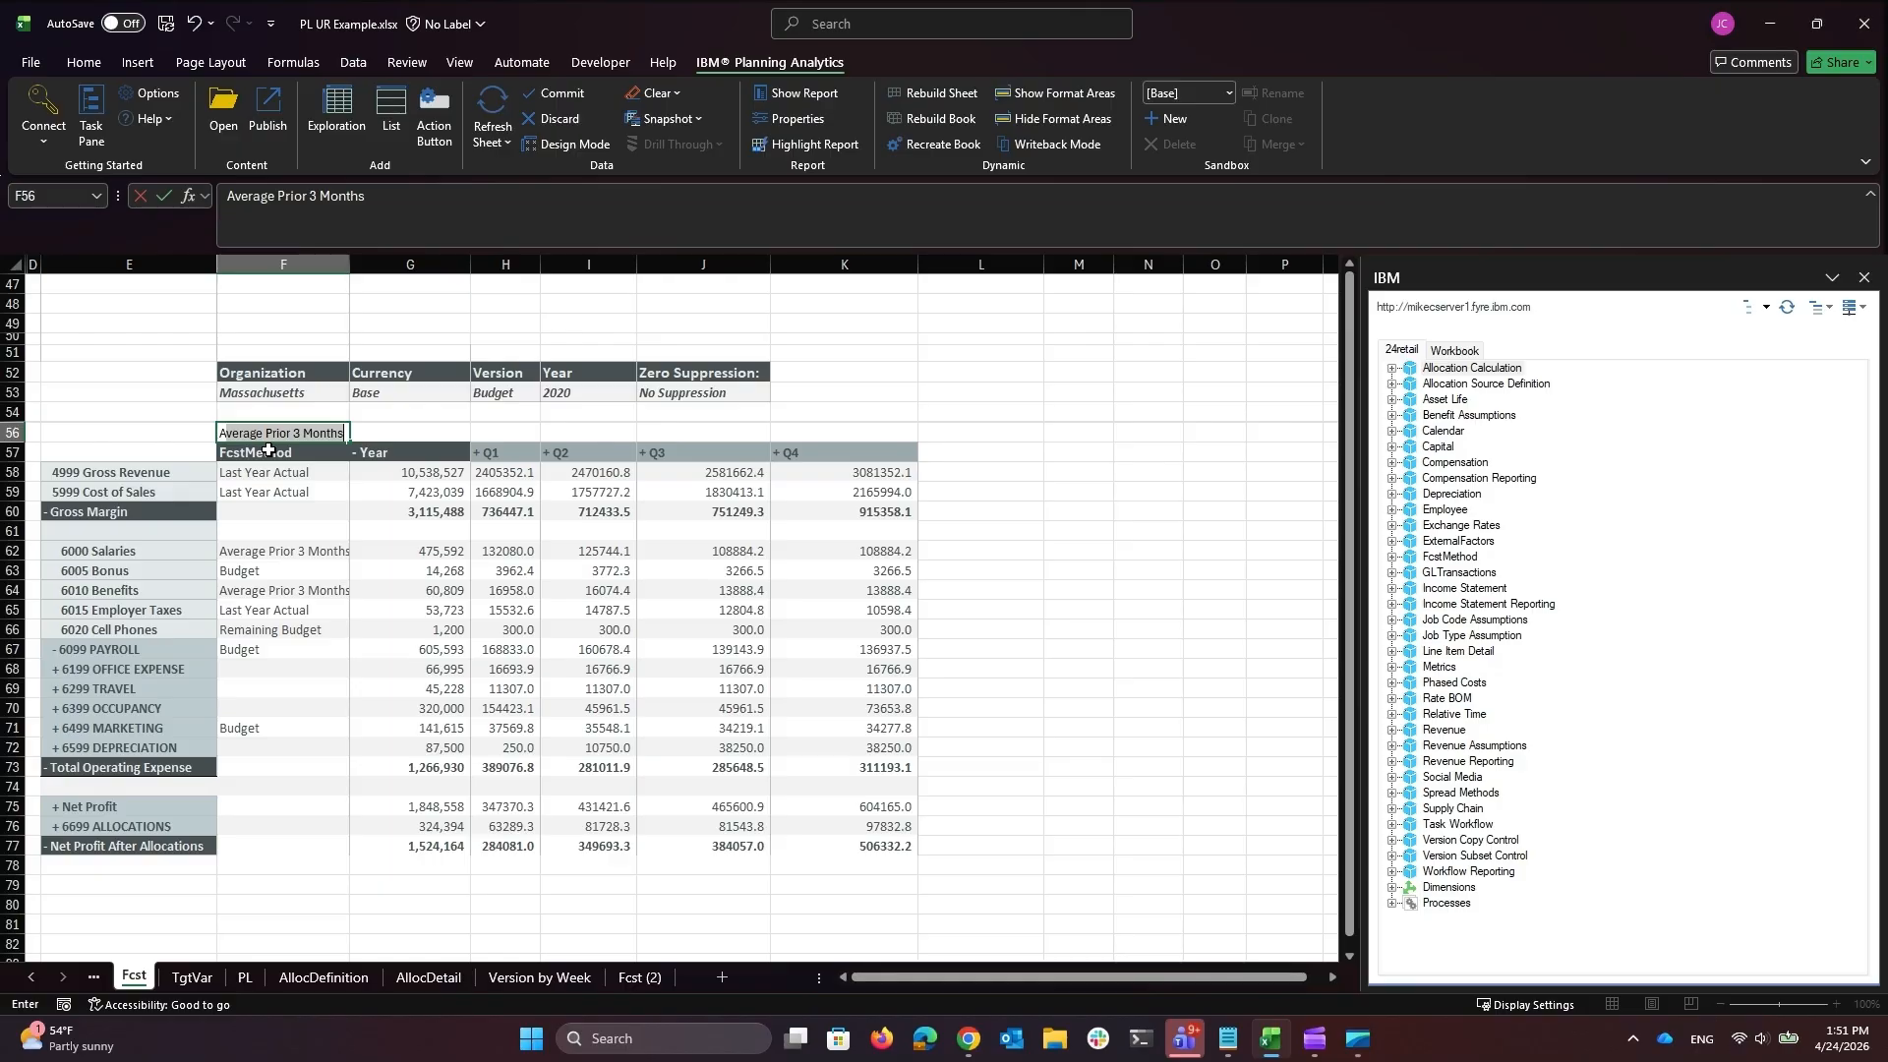
text(/Fcst)
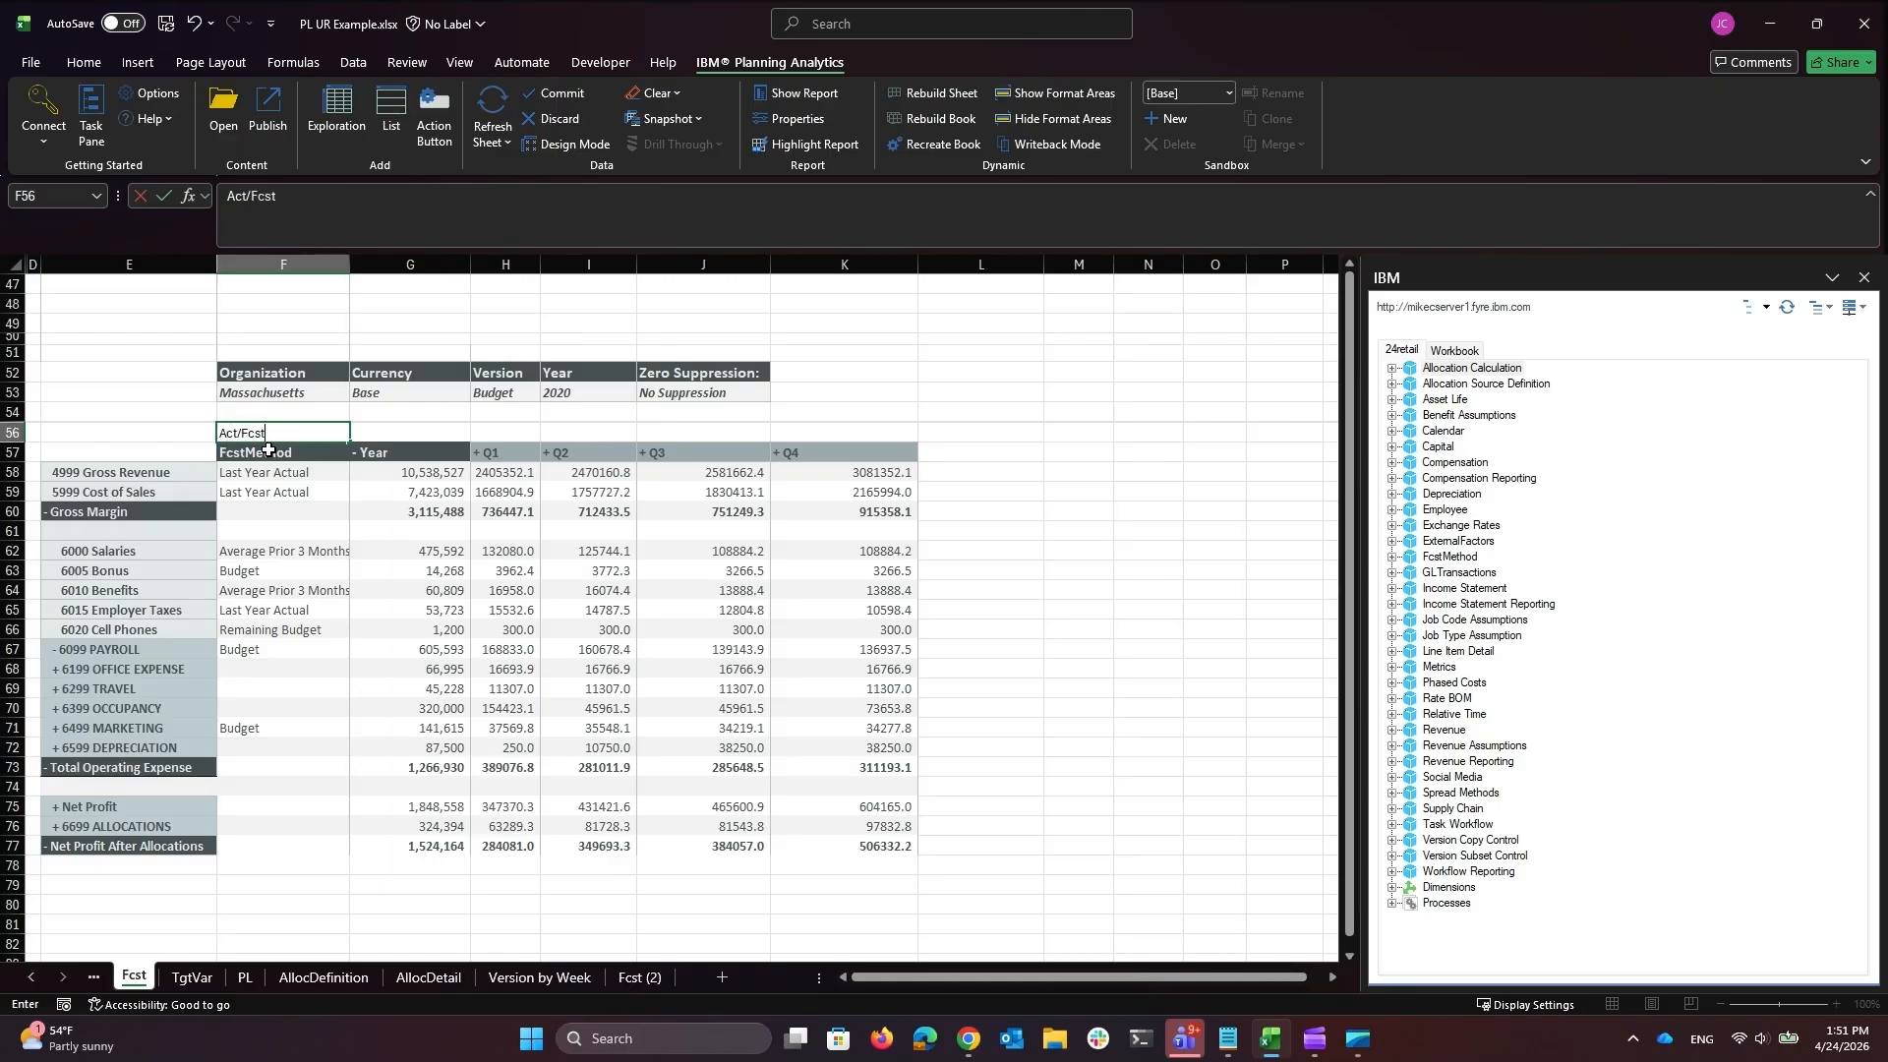
text( Met)
key(Return)
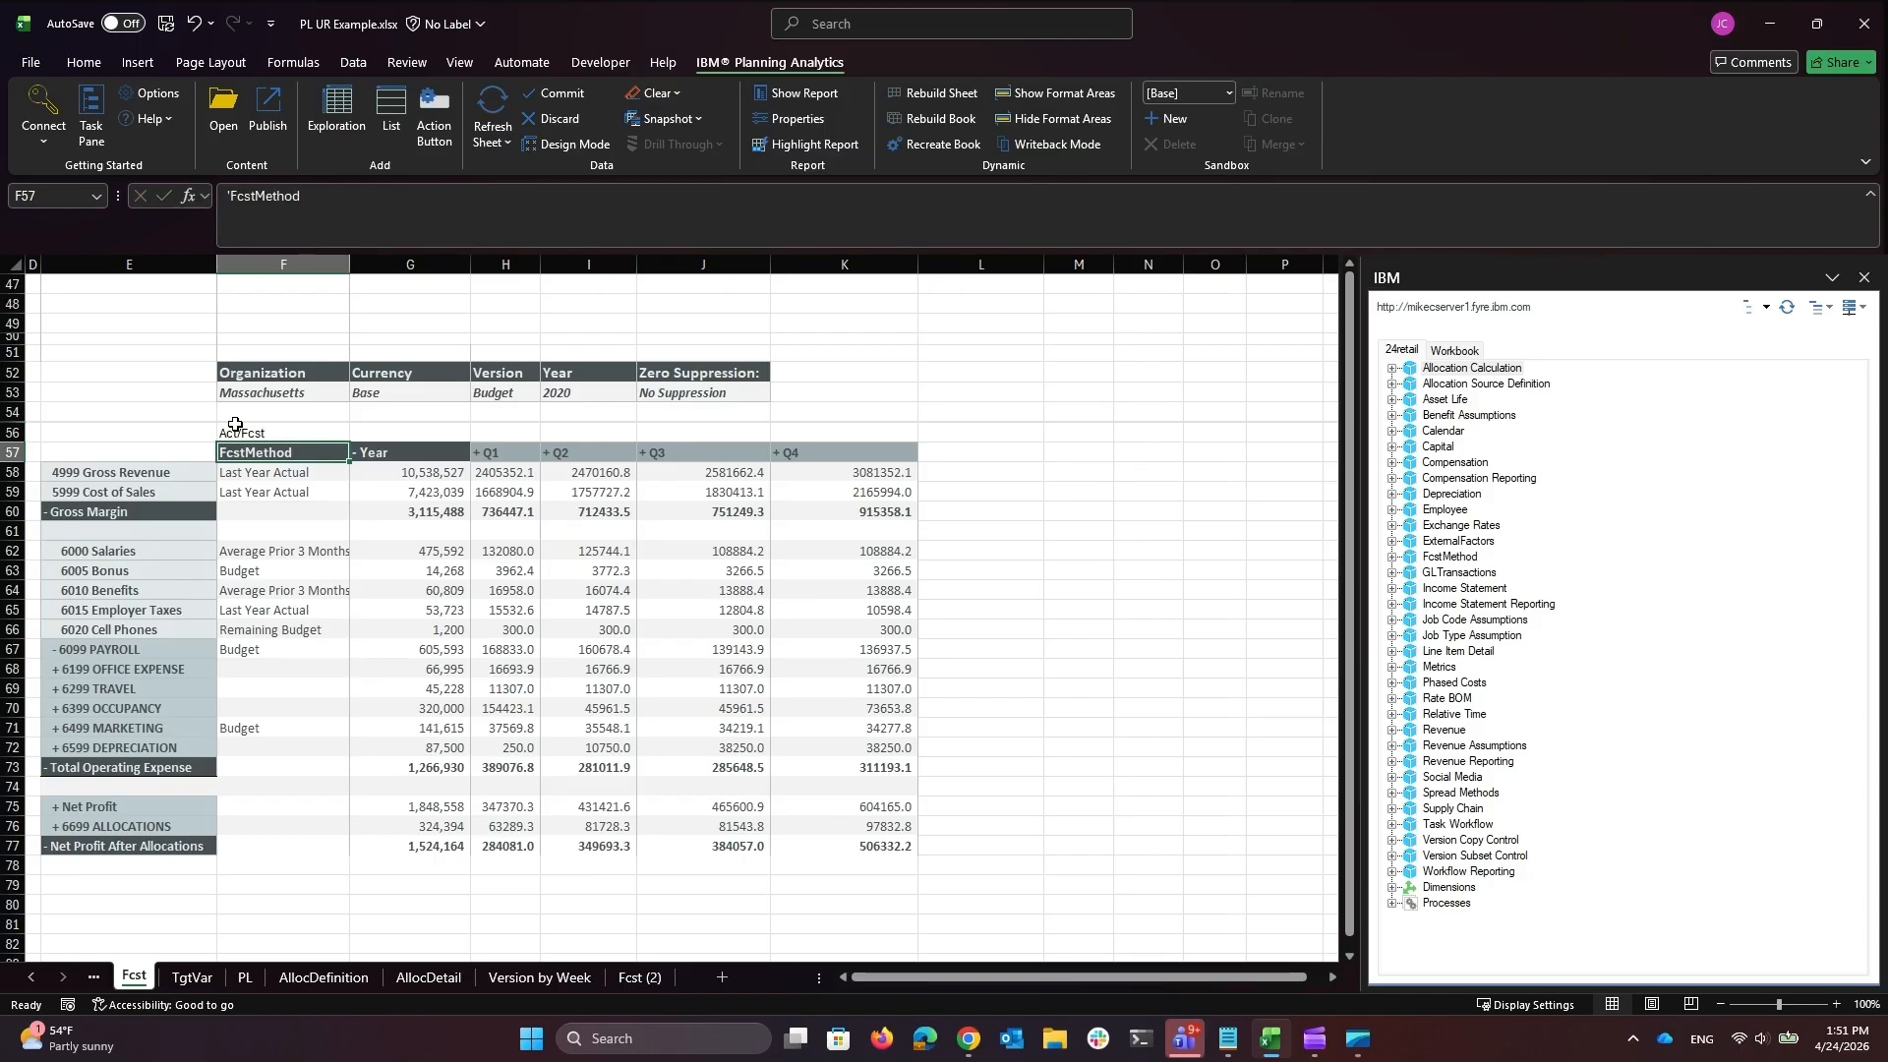
Step: Start a new Planning Analytics formula in G56 with its host referenced from cell $B$1
click(371, 433)
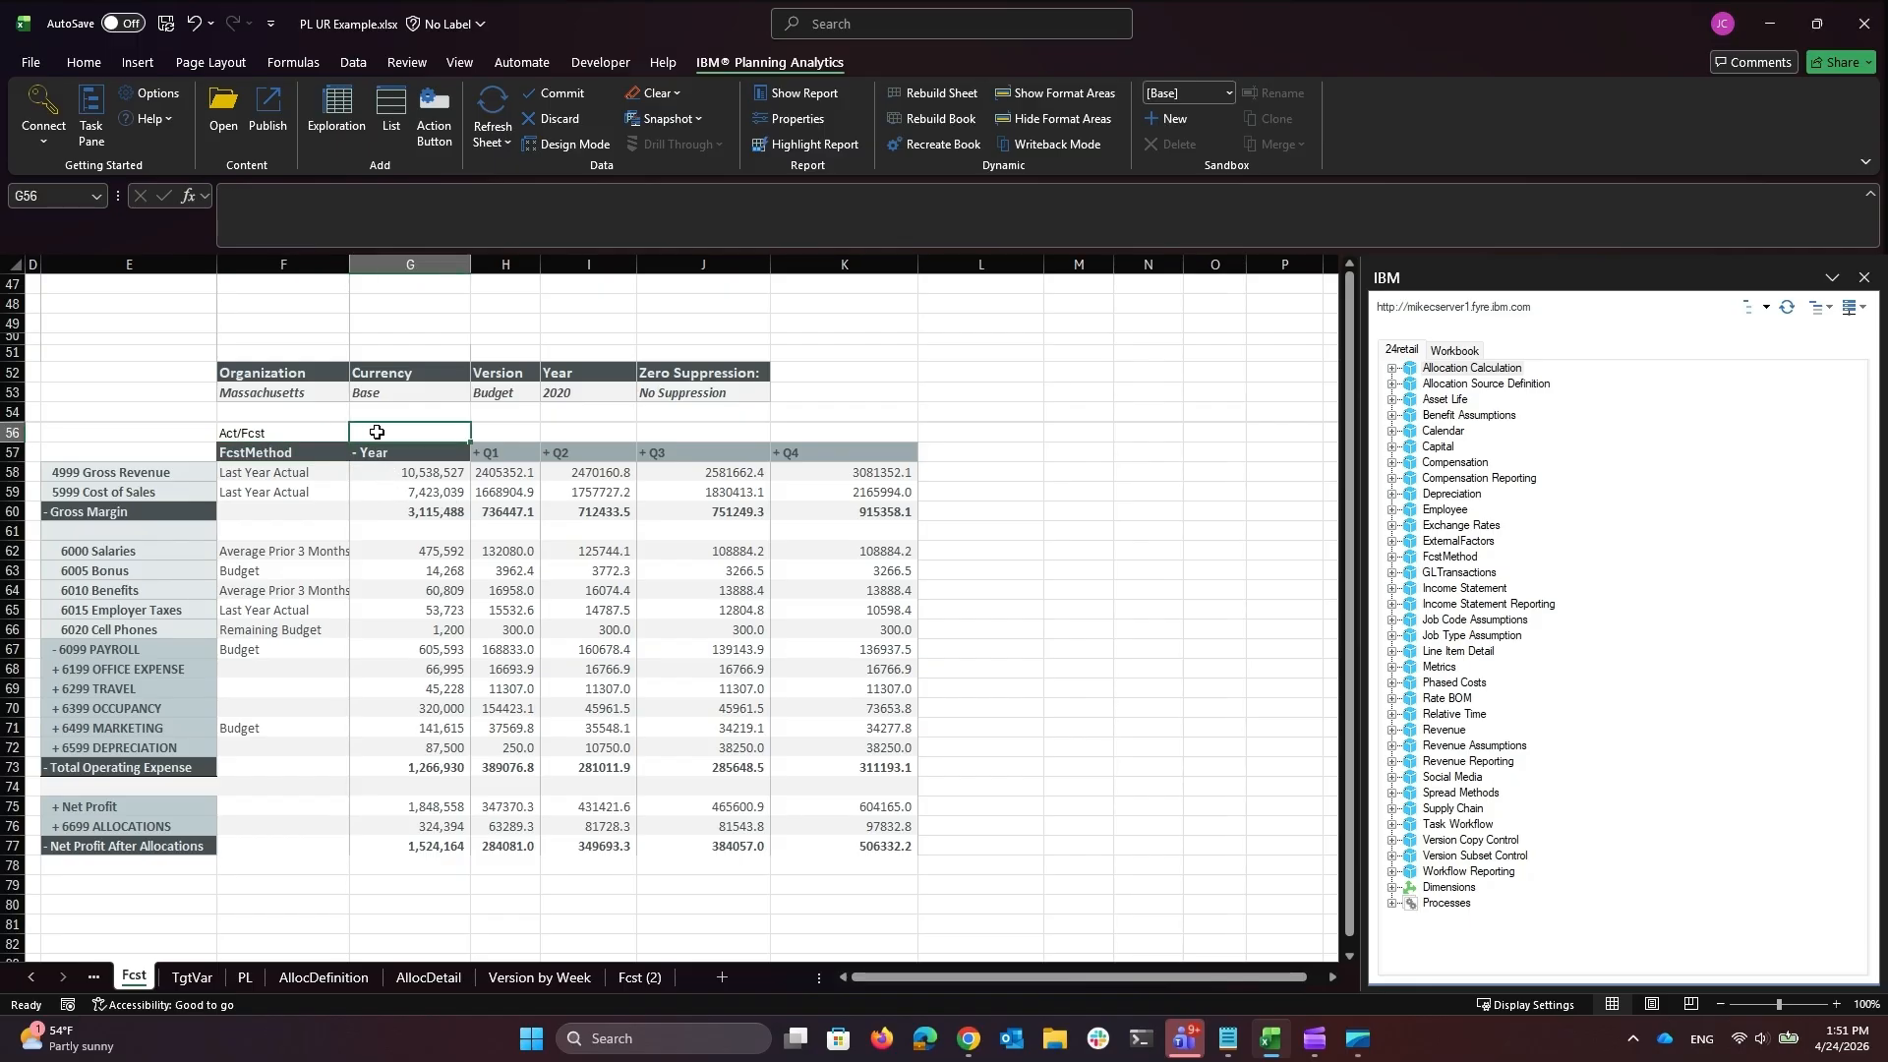
right_click(374, 433)
mouse_move(511, 415)
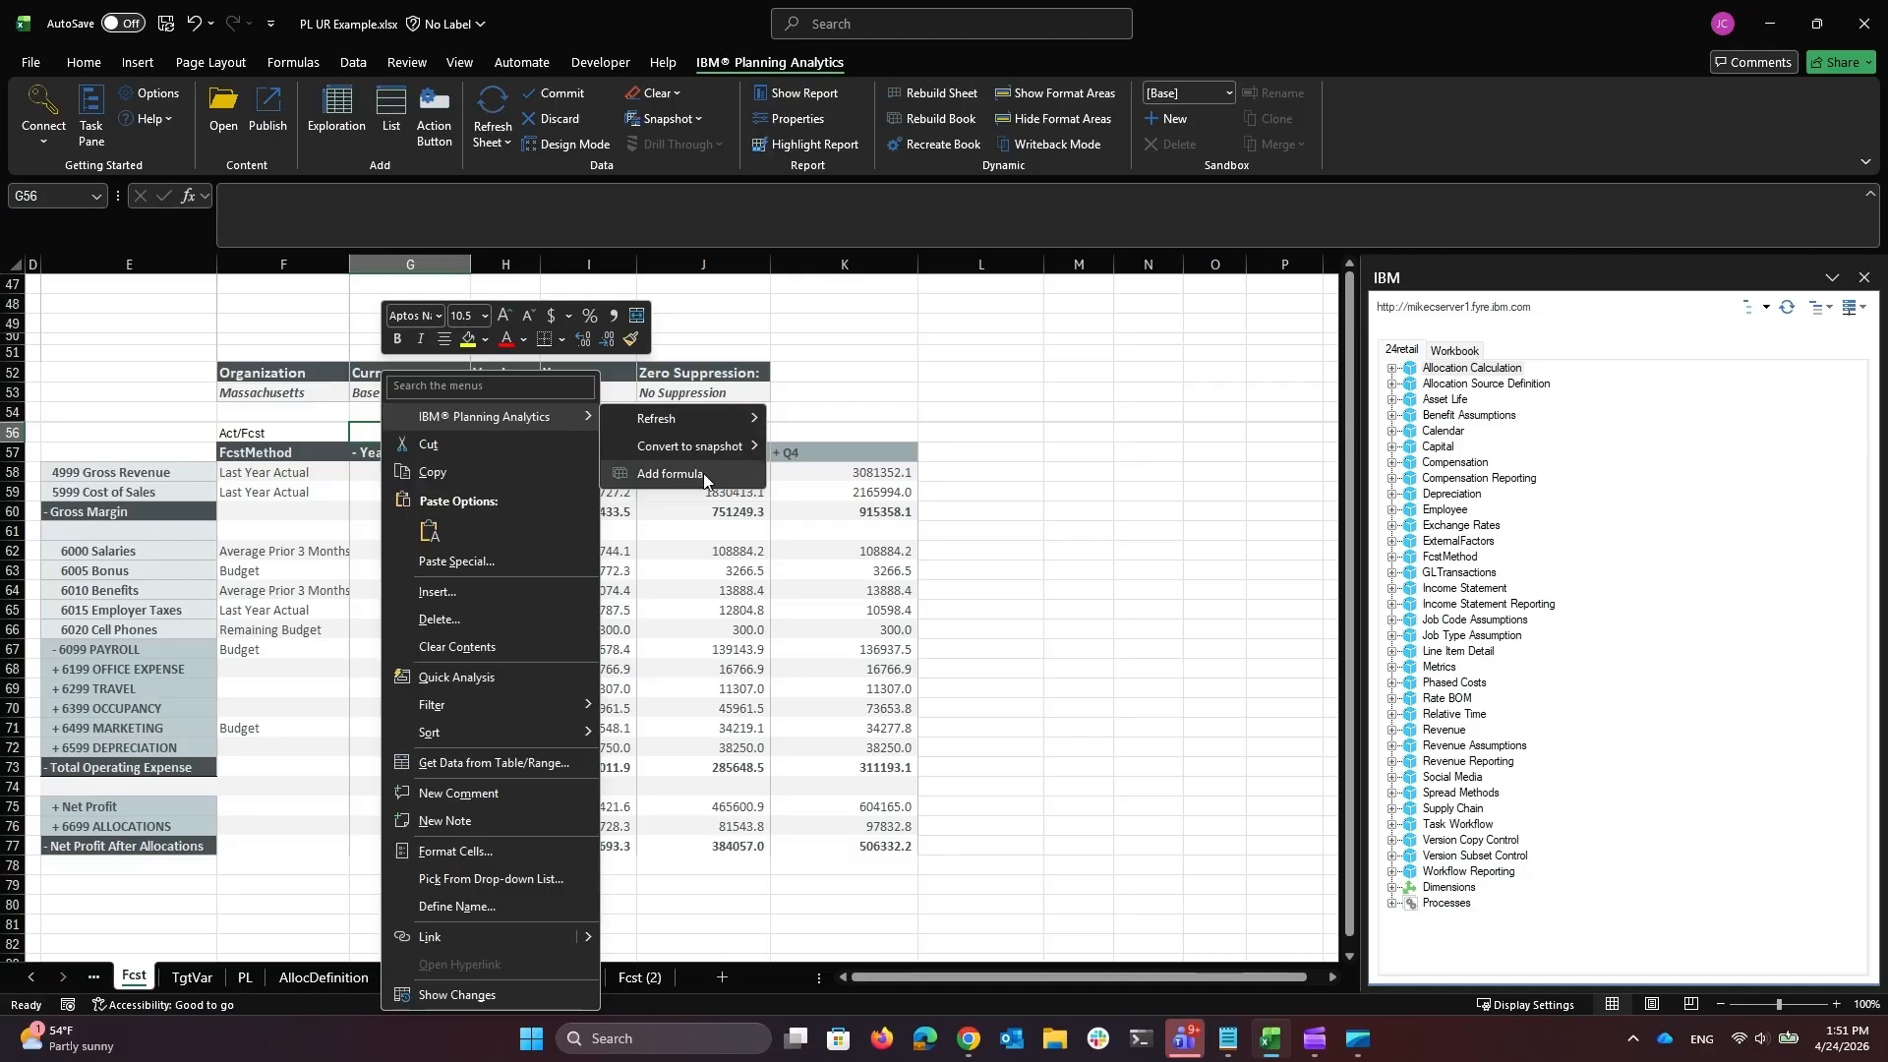
click(672, 474)
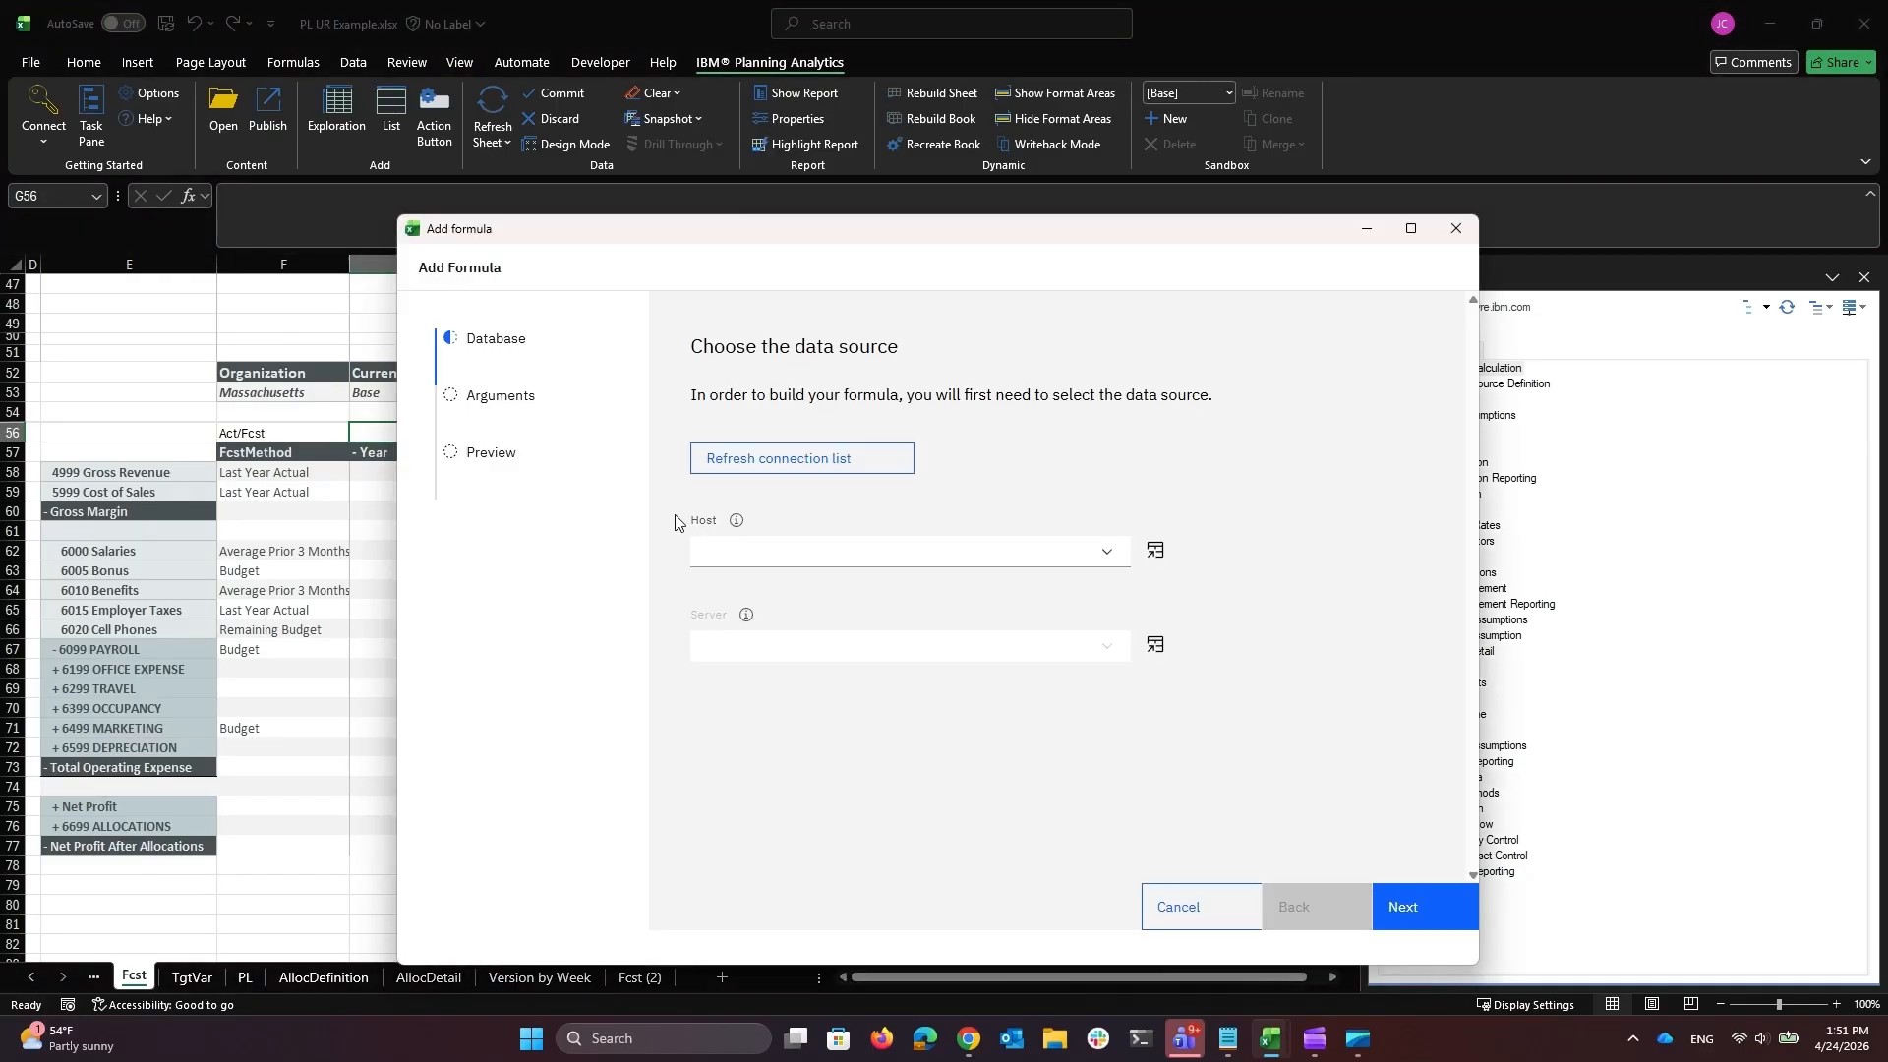
click(1155, 551)
drag(835, 492, 774, 493)
text(B$1)
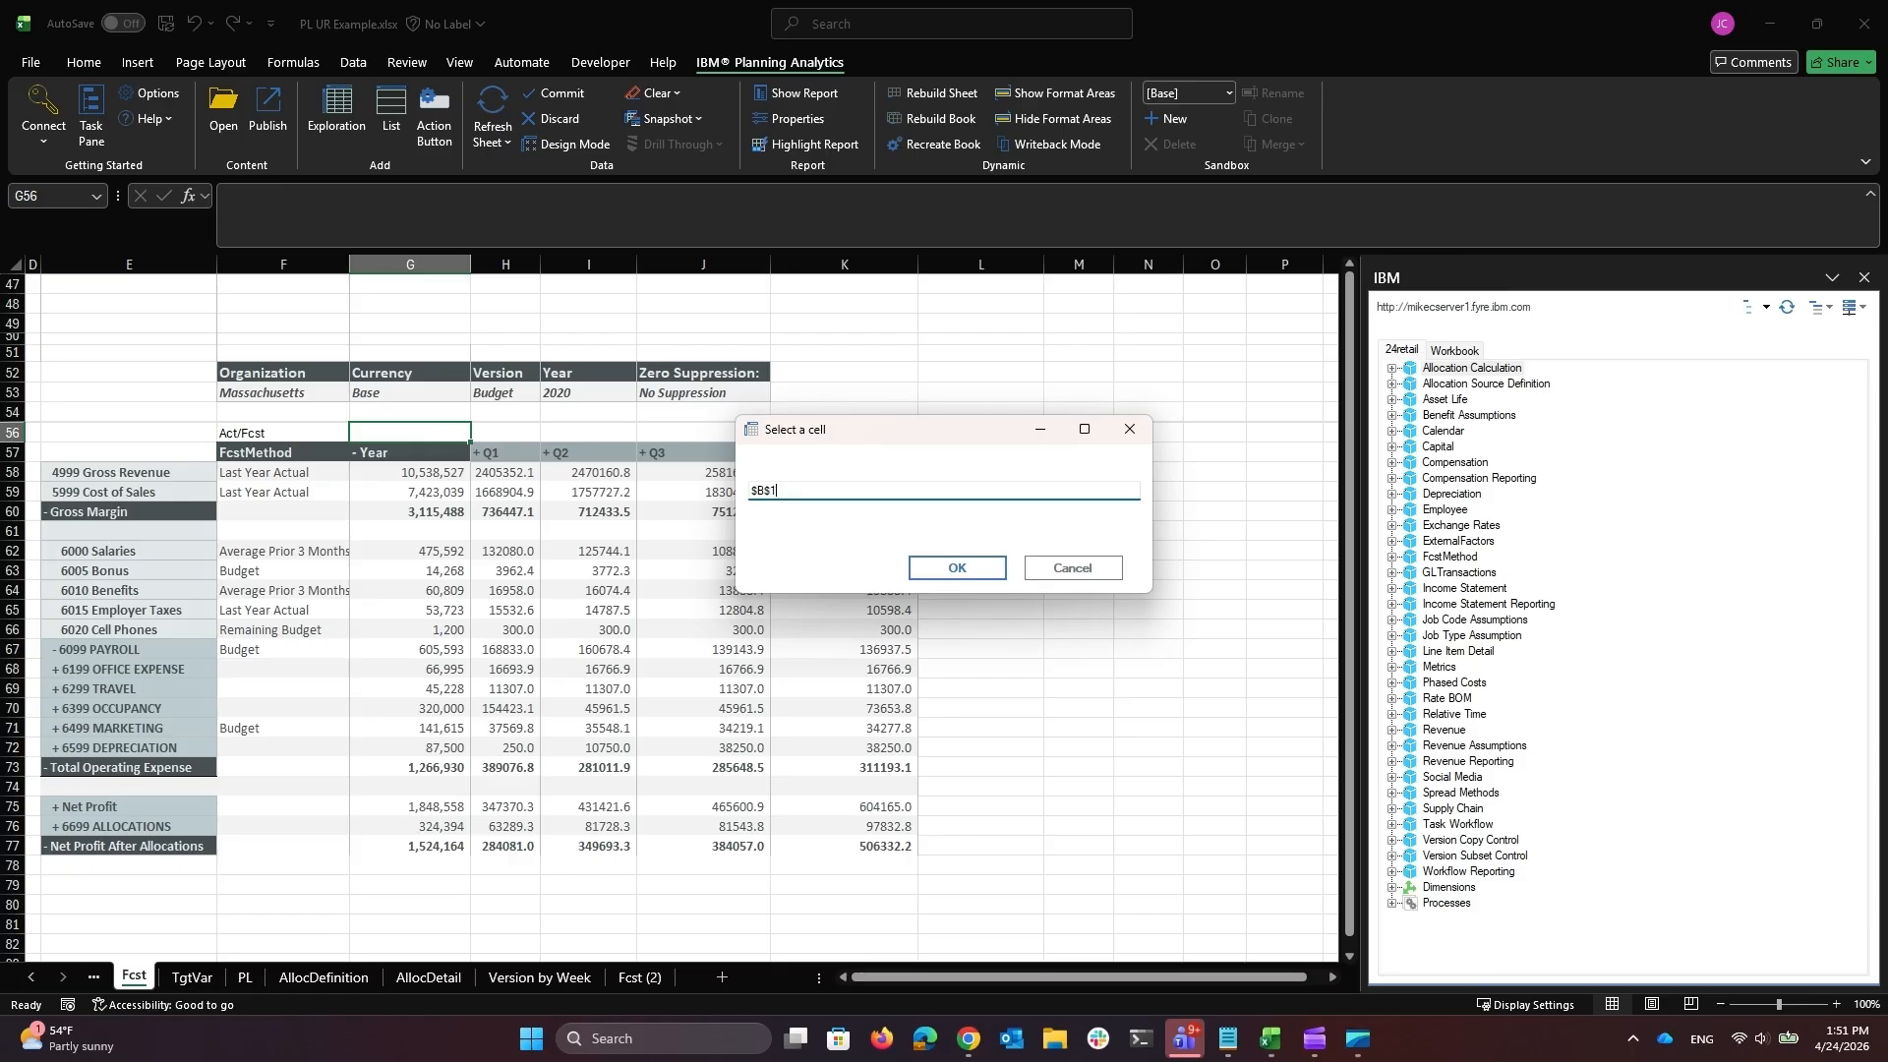
key(Return)
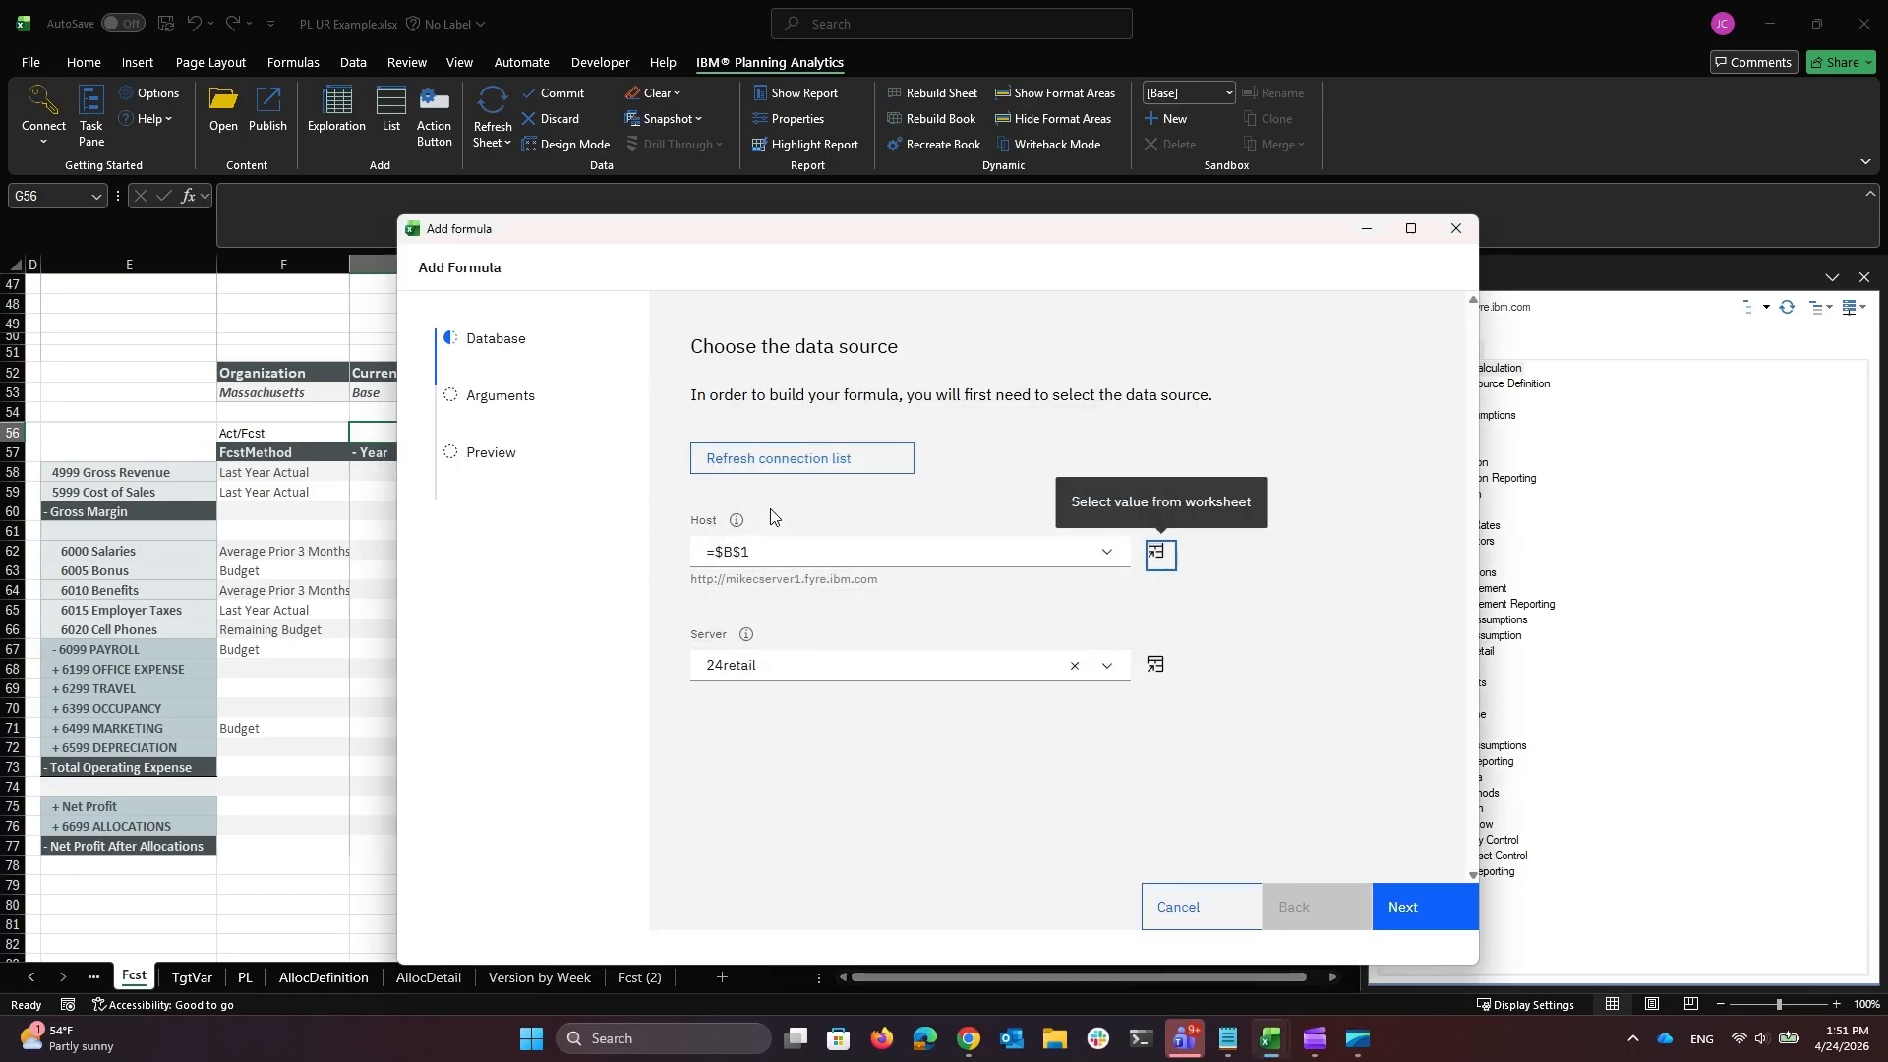
Step: Reference the formula's server from cell $B$2 and continue to the arguments
click(1156, 665)
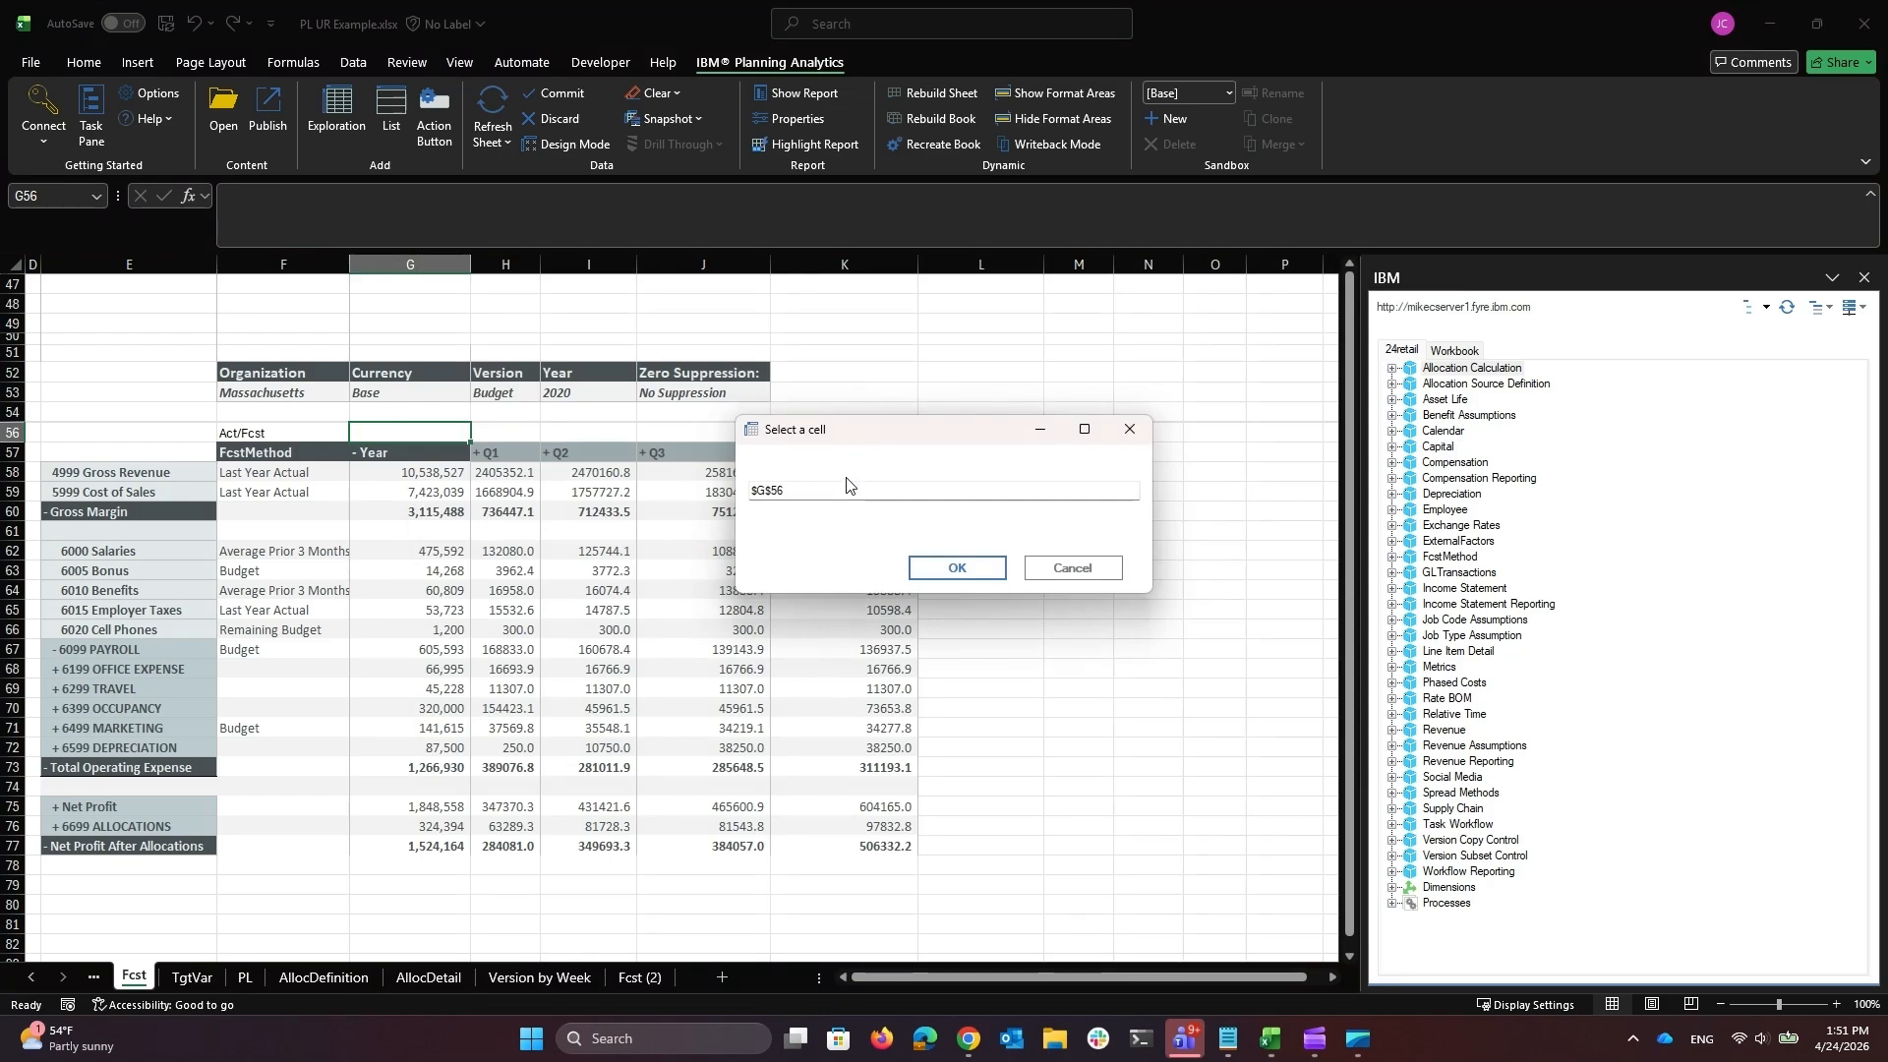
drag(842, 496, 774, 491)
text(B)
key(Return)
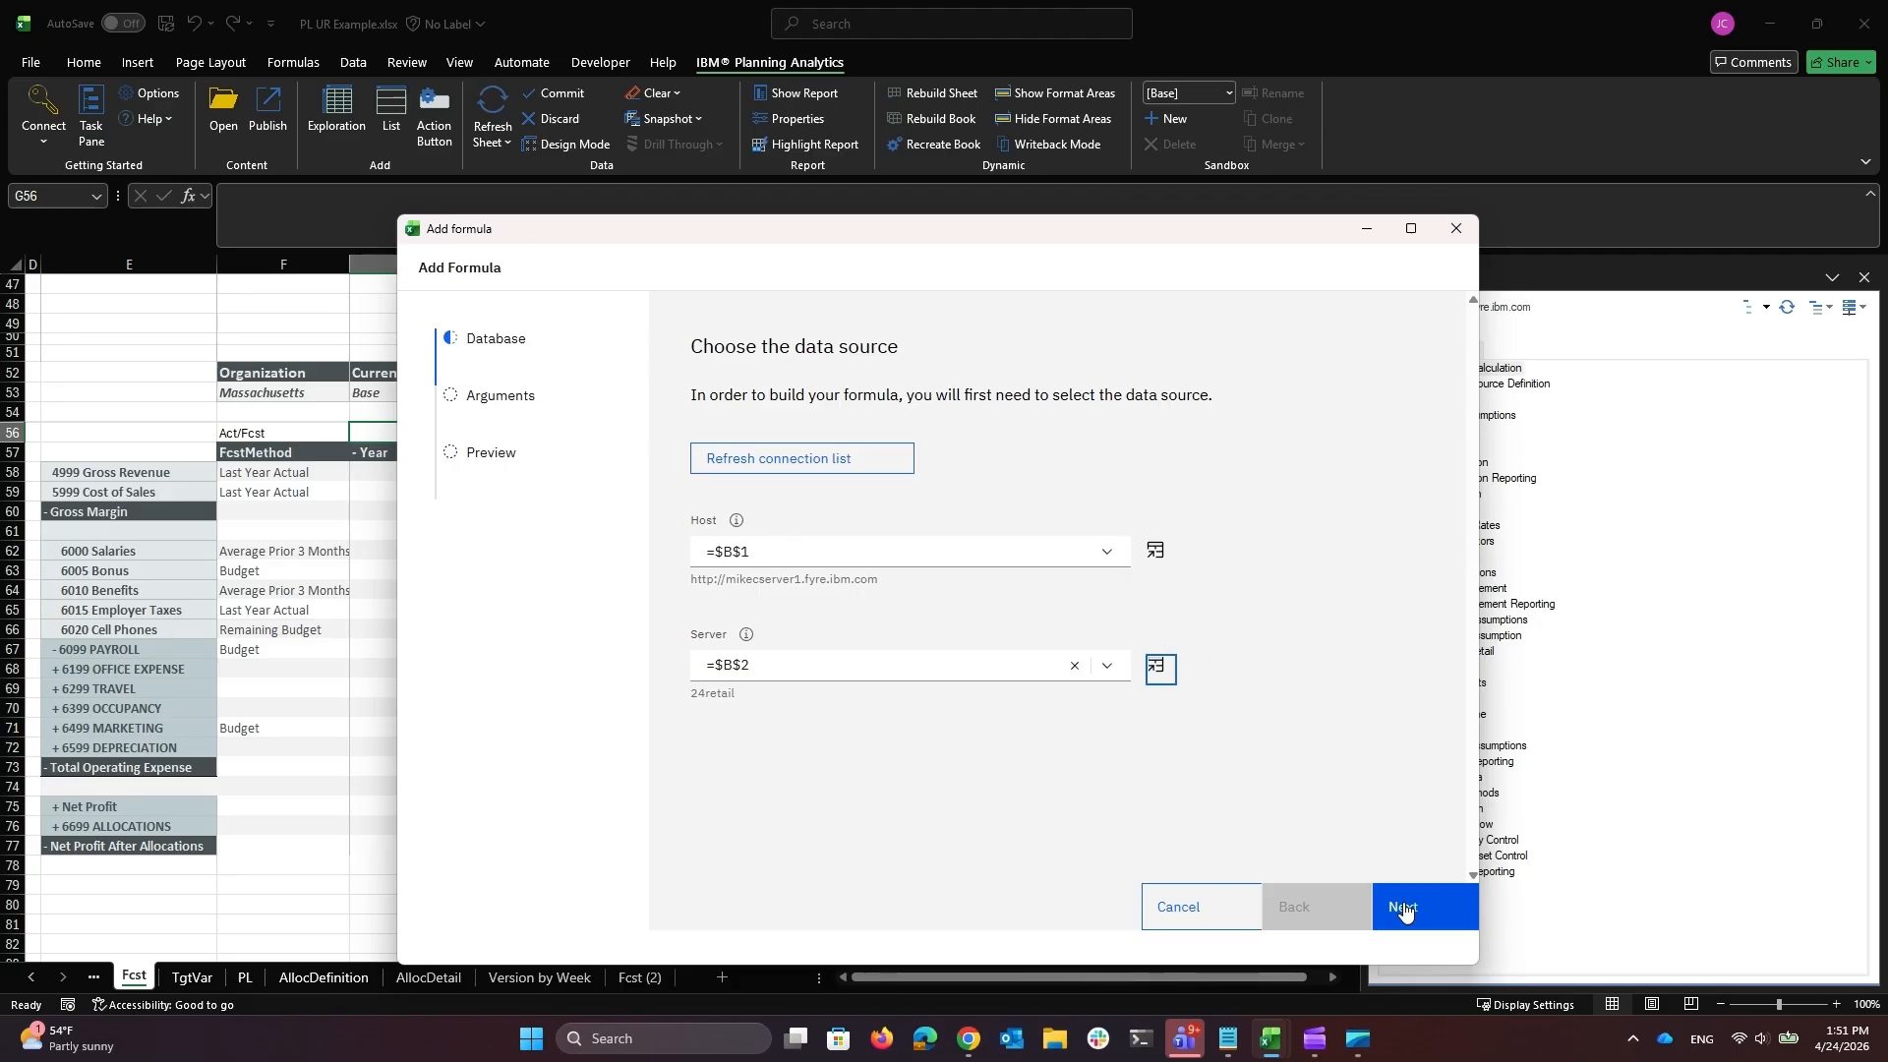
click(1405, 910)
Step: Set the formula type to TM1Val in Read mode and choose the Relative Time cube
click(993, 483)
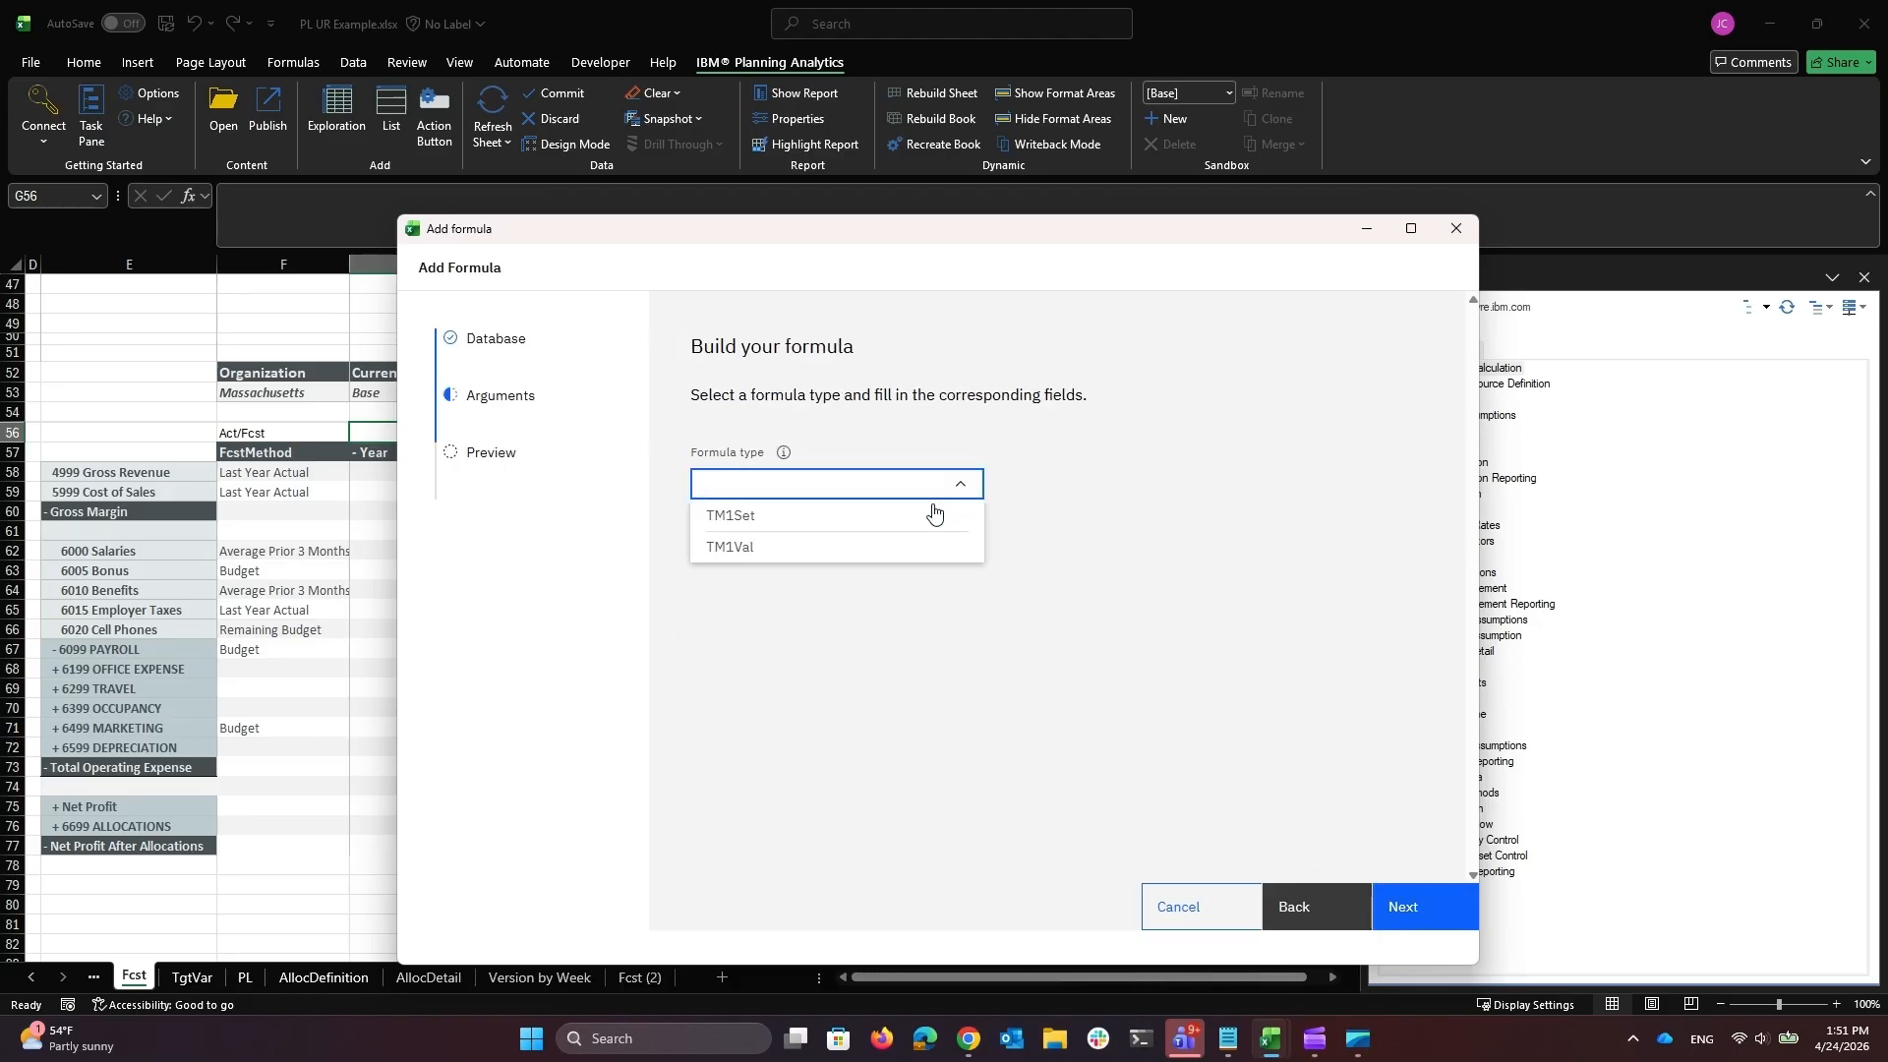
click(902, 559)
scroll(1000, 647, down, 1)
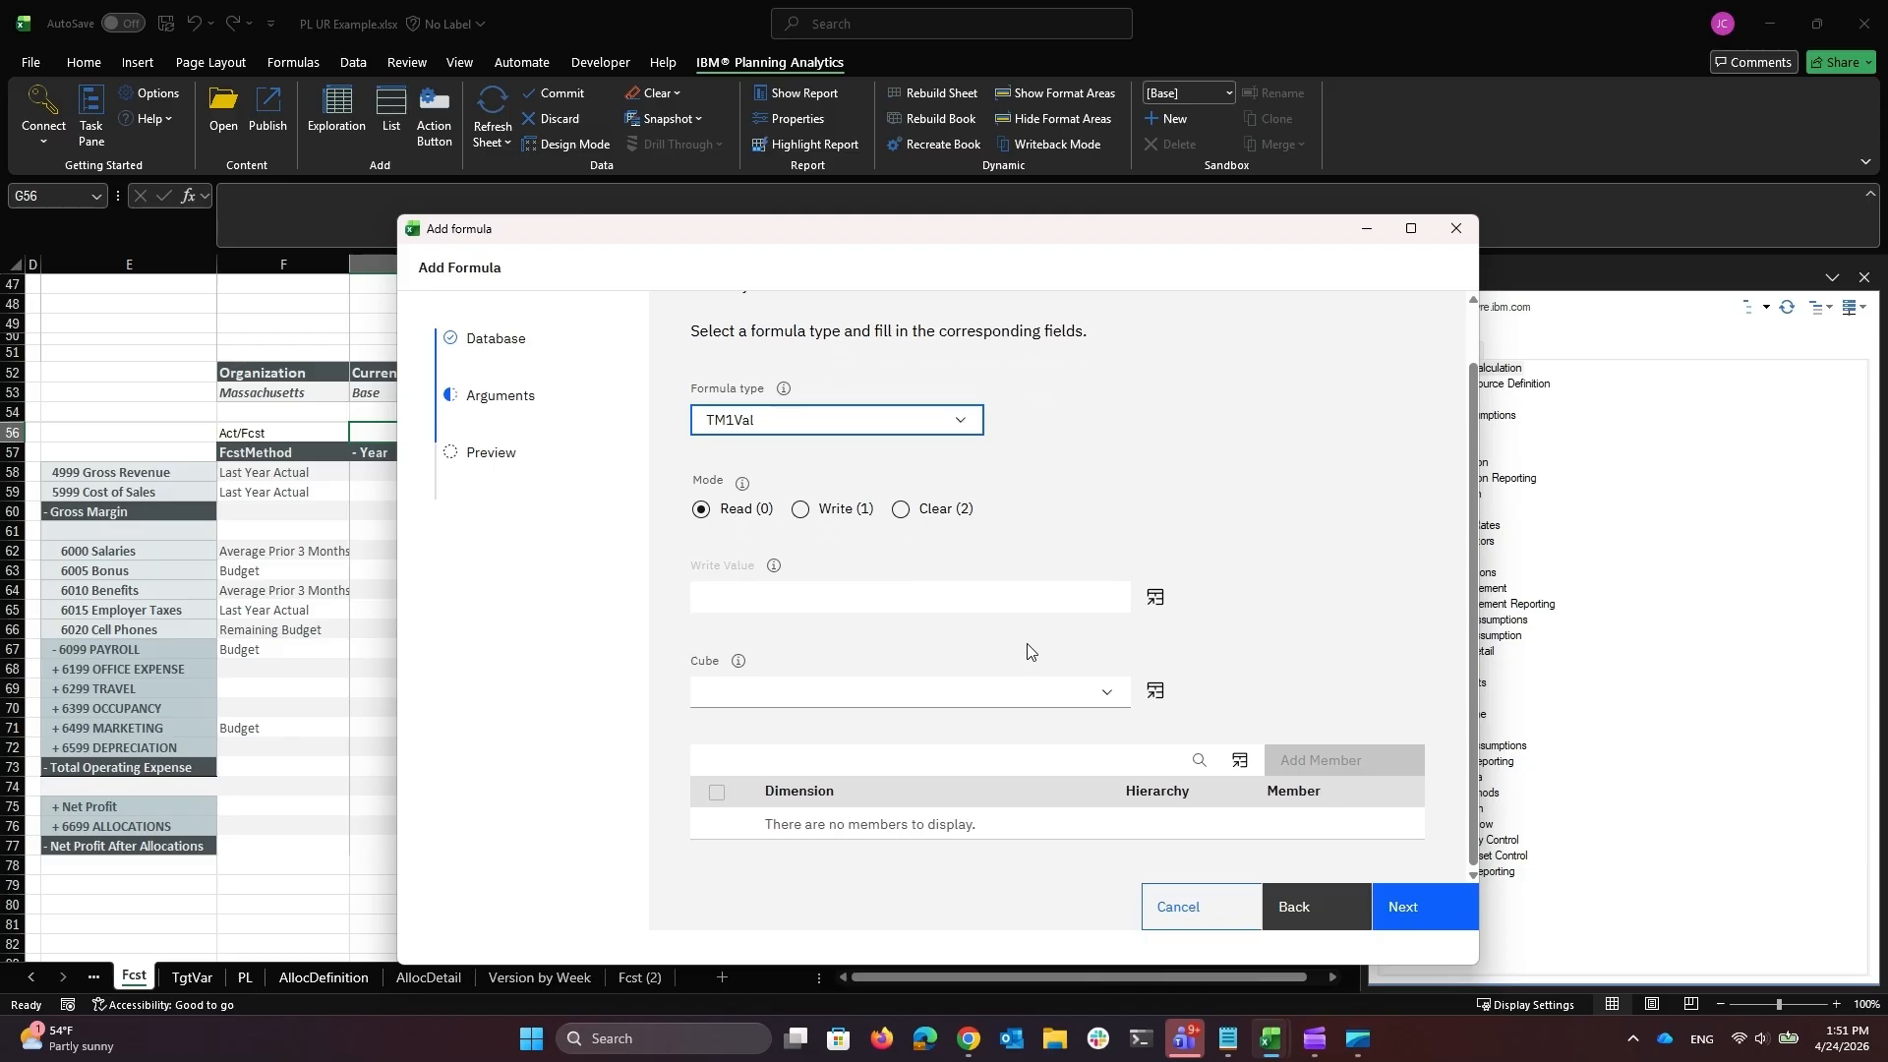
click(1100, 707)
scroll(1027, 787, down, 4)
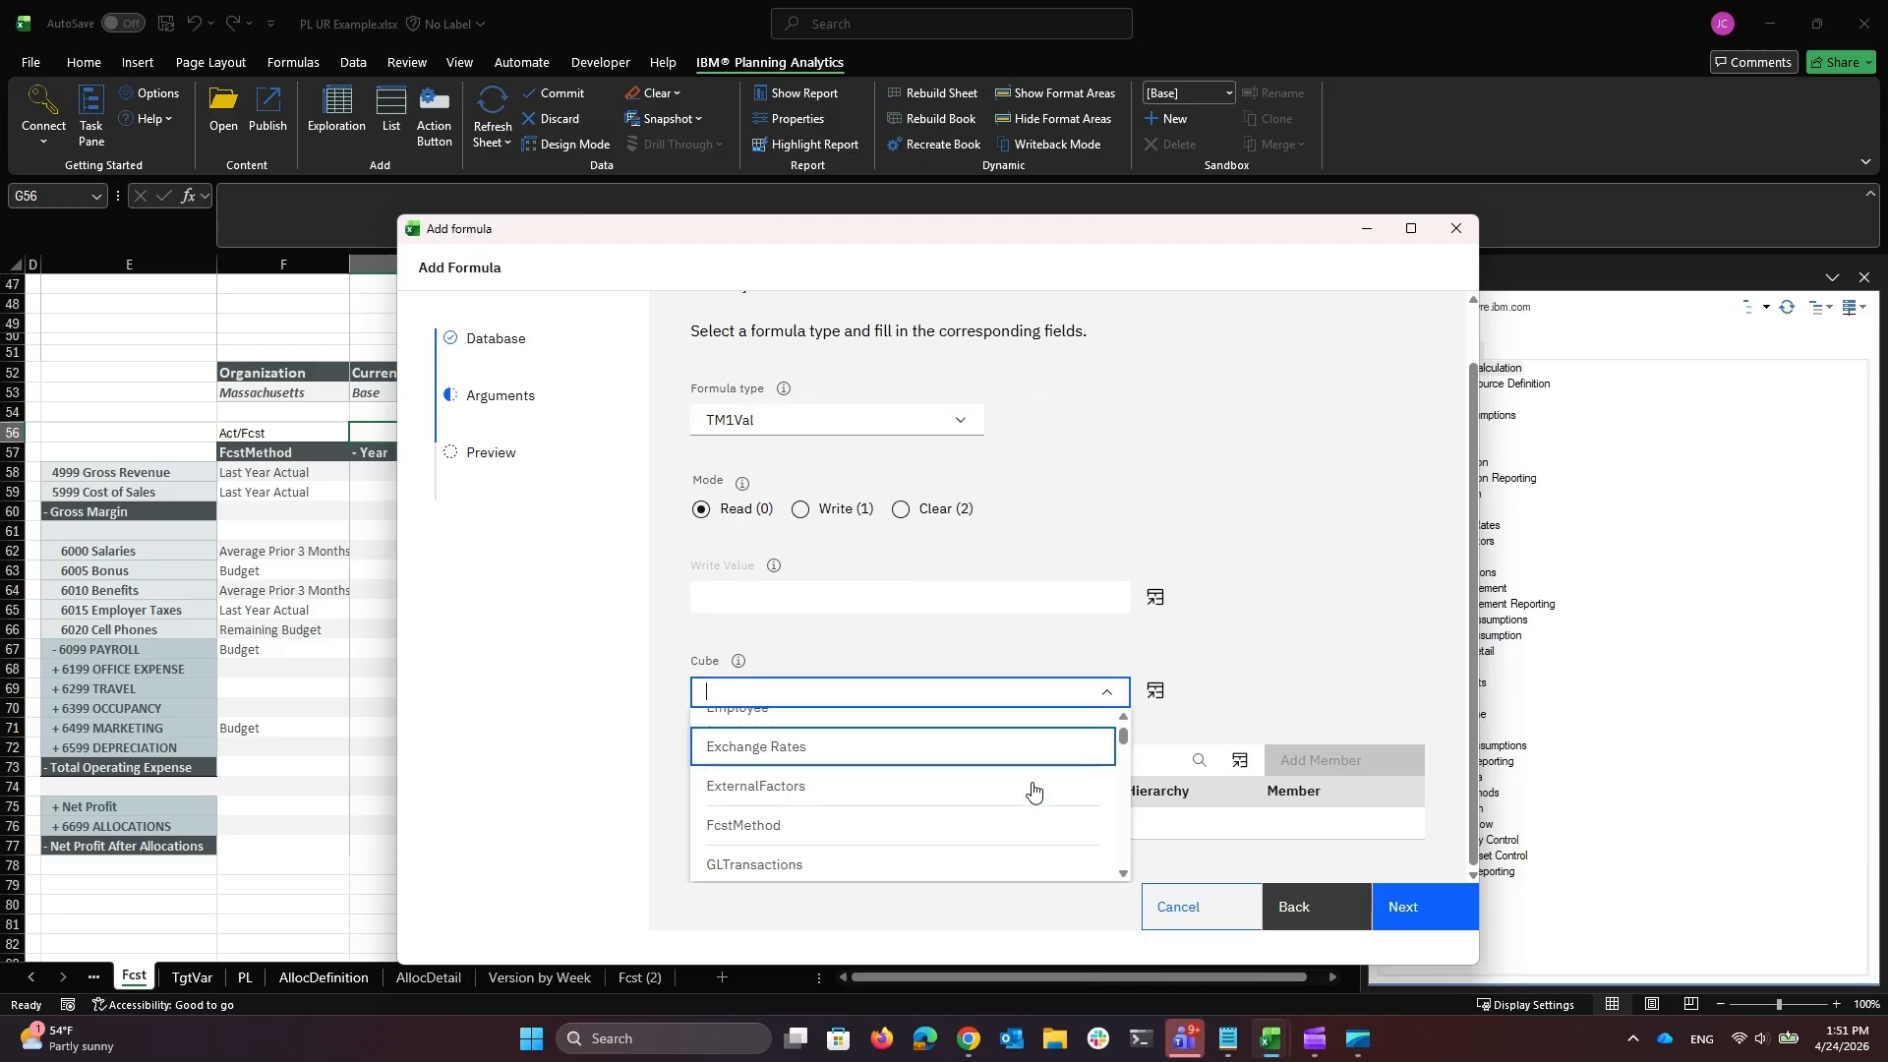
scroll(964, 811, down, 6)
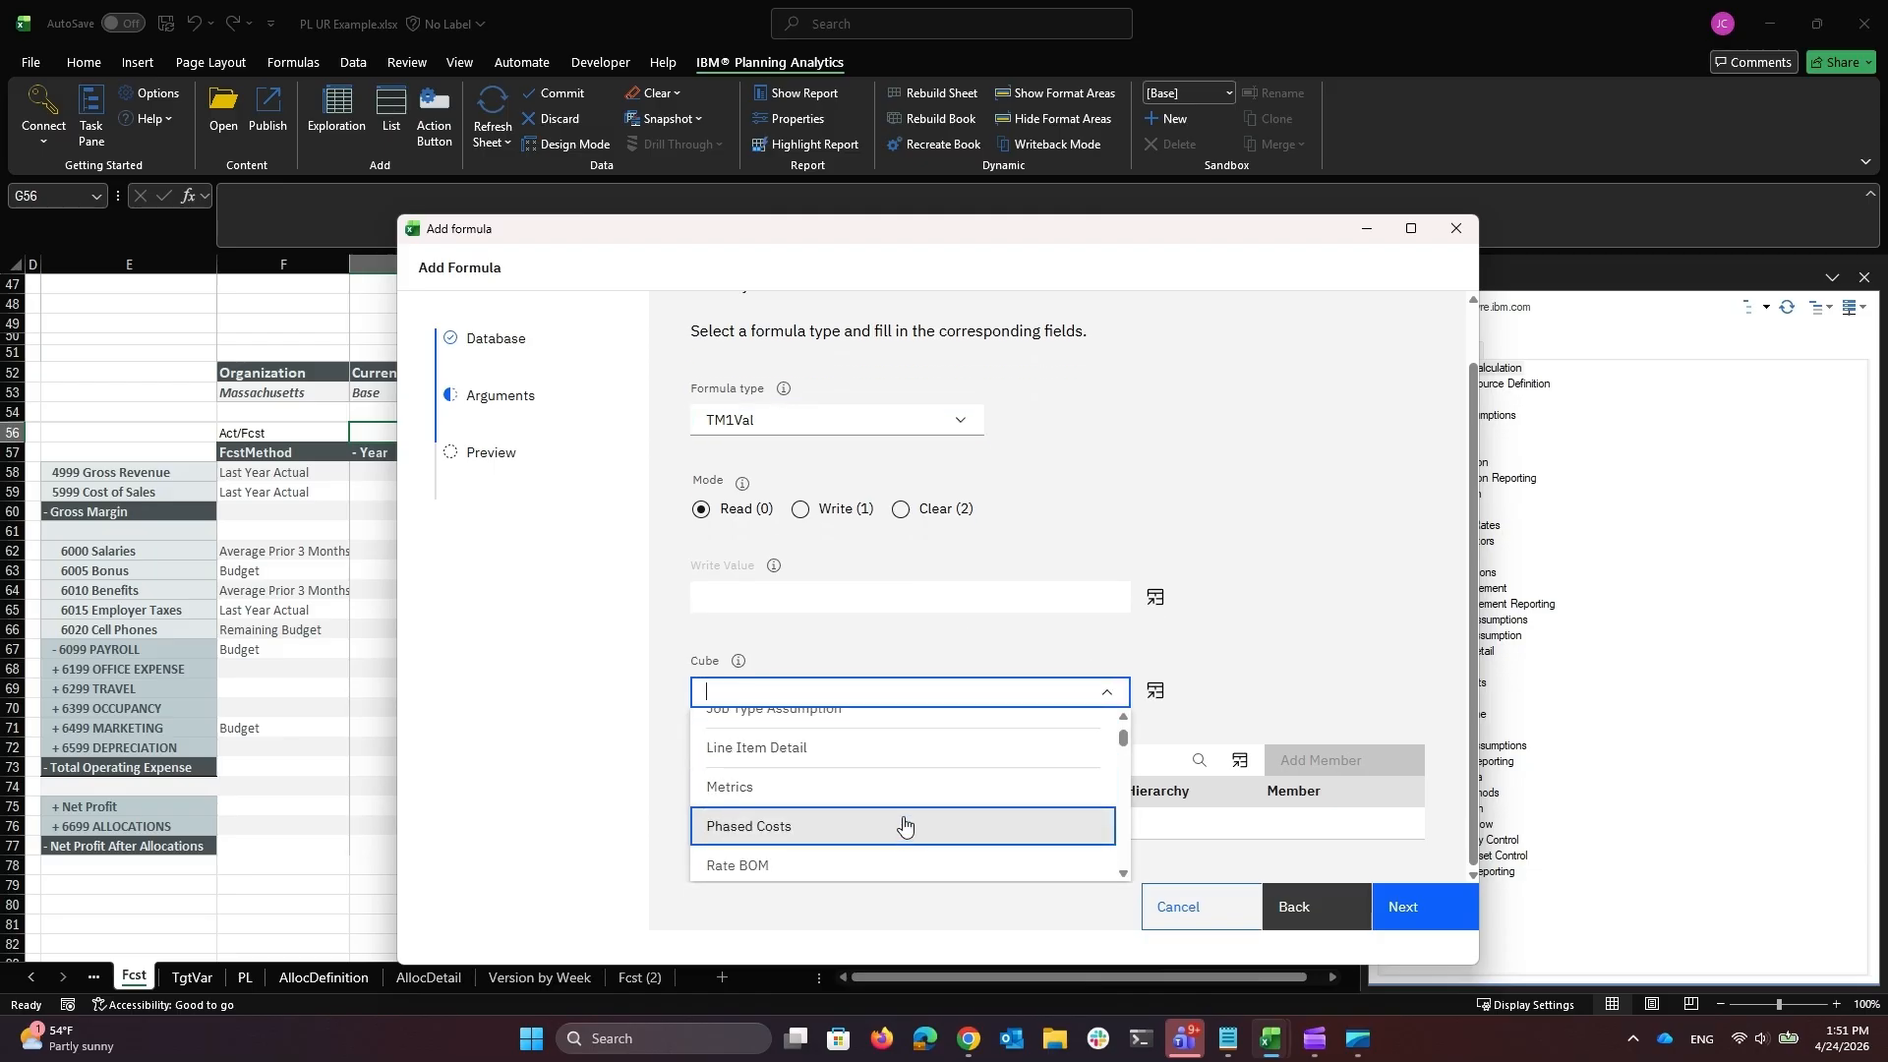
click(902, 816)
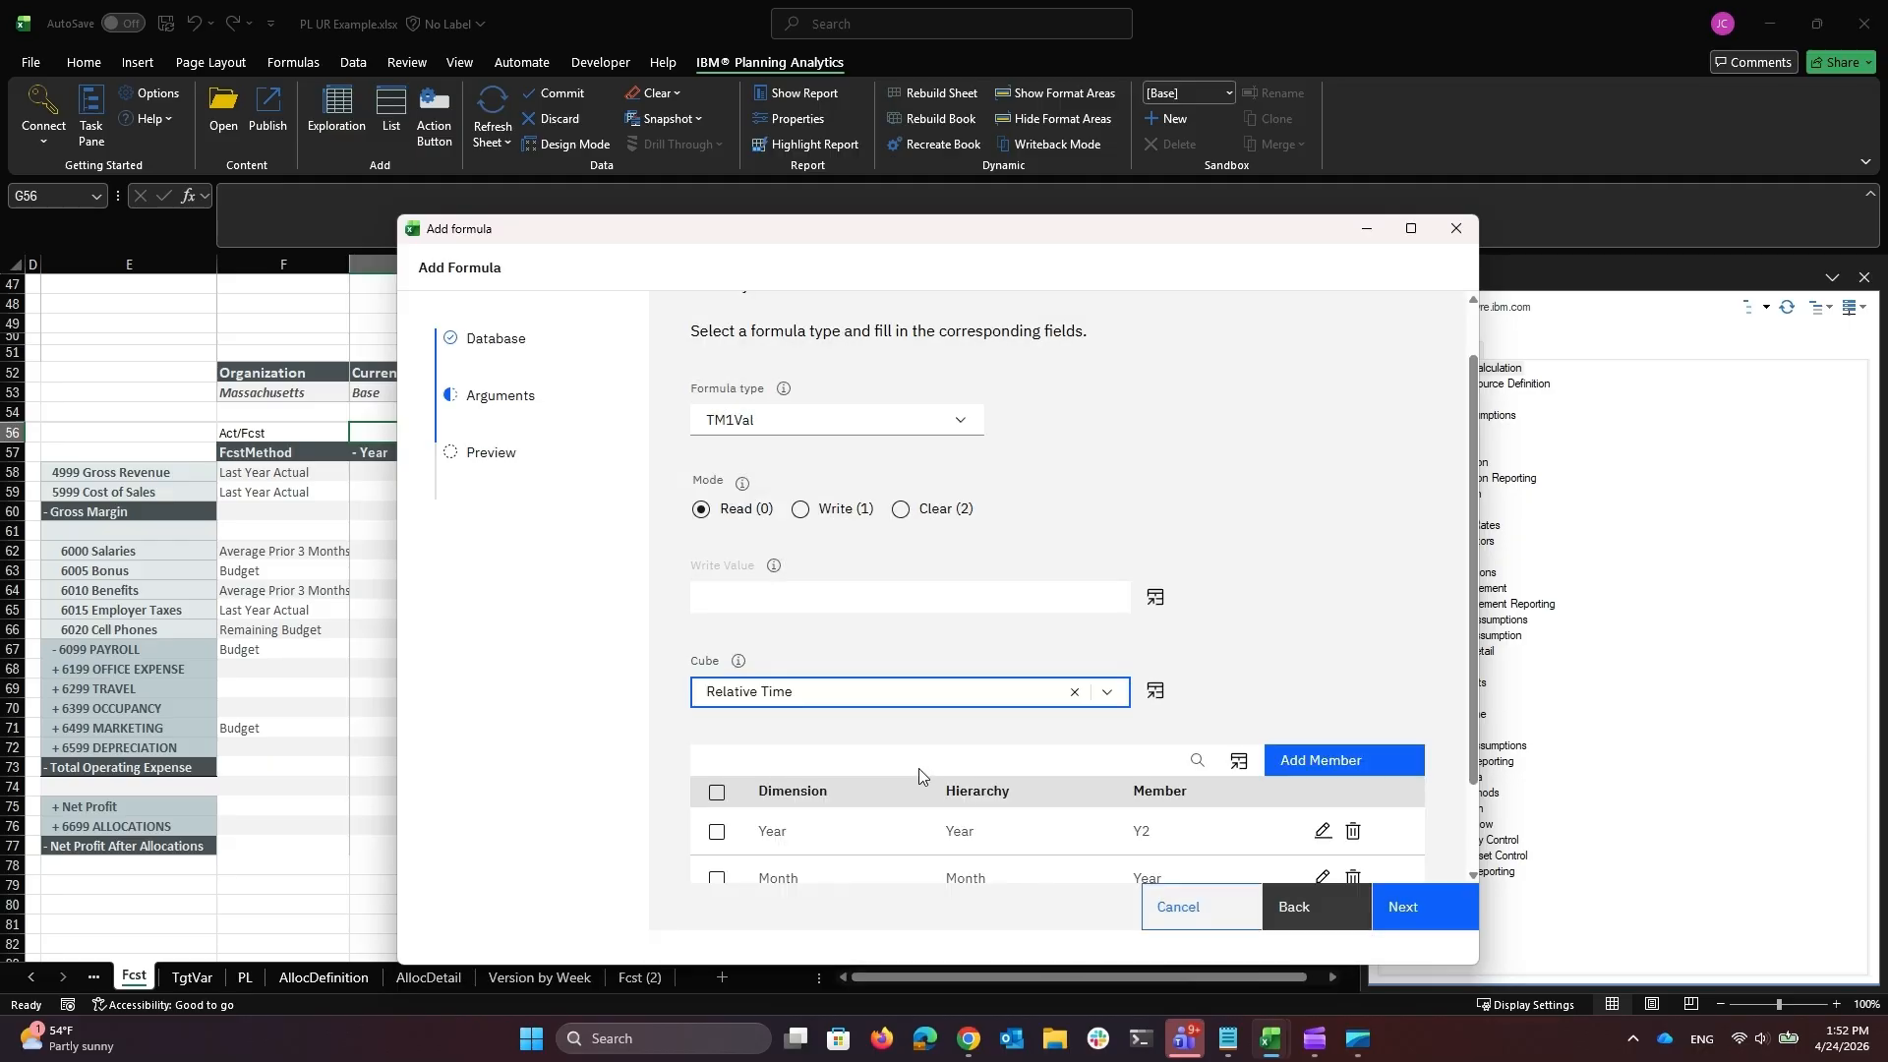
Step: Reference the Year dimension's member from the year selector cell $I$53 on the Fcst sheet
scroll(1002, 729, down, 2)
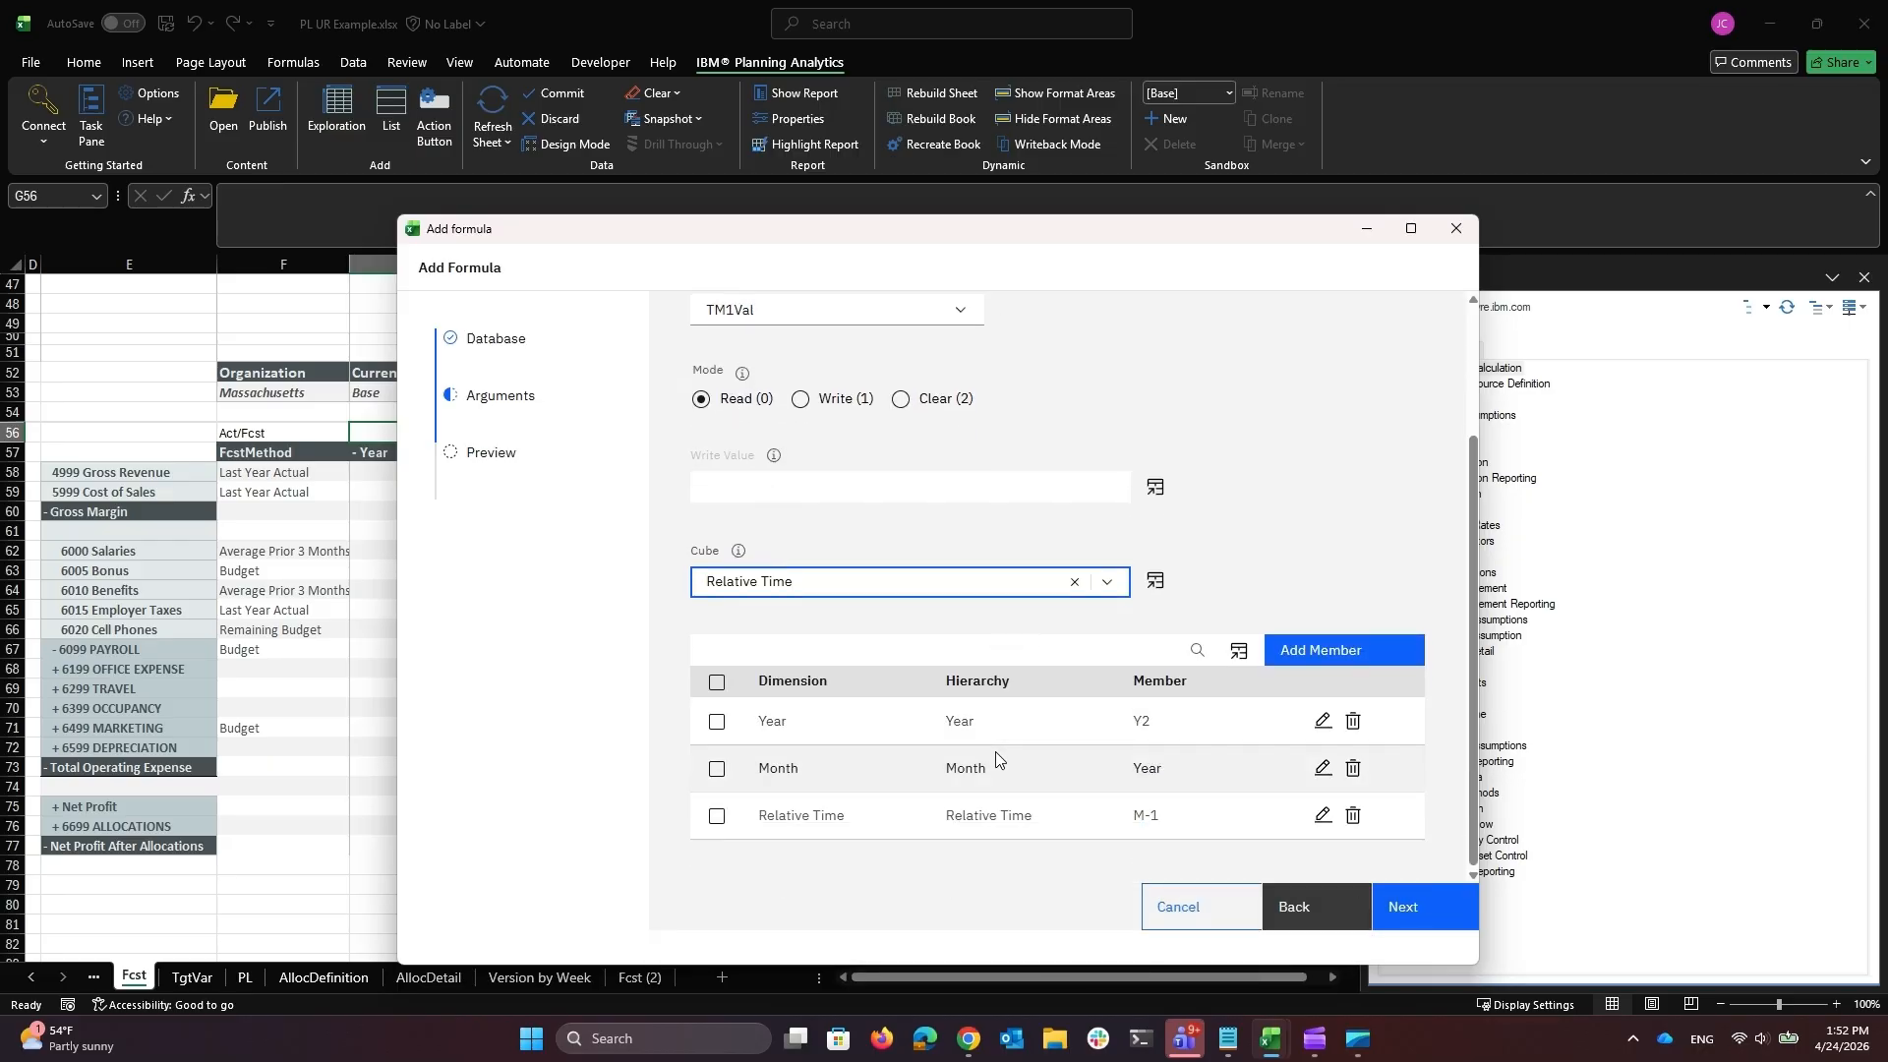
click(1324, 722)
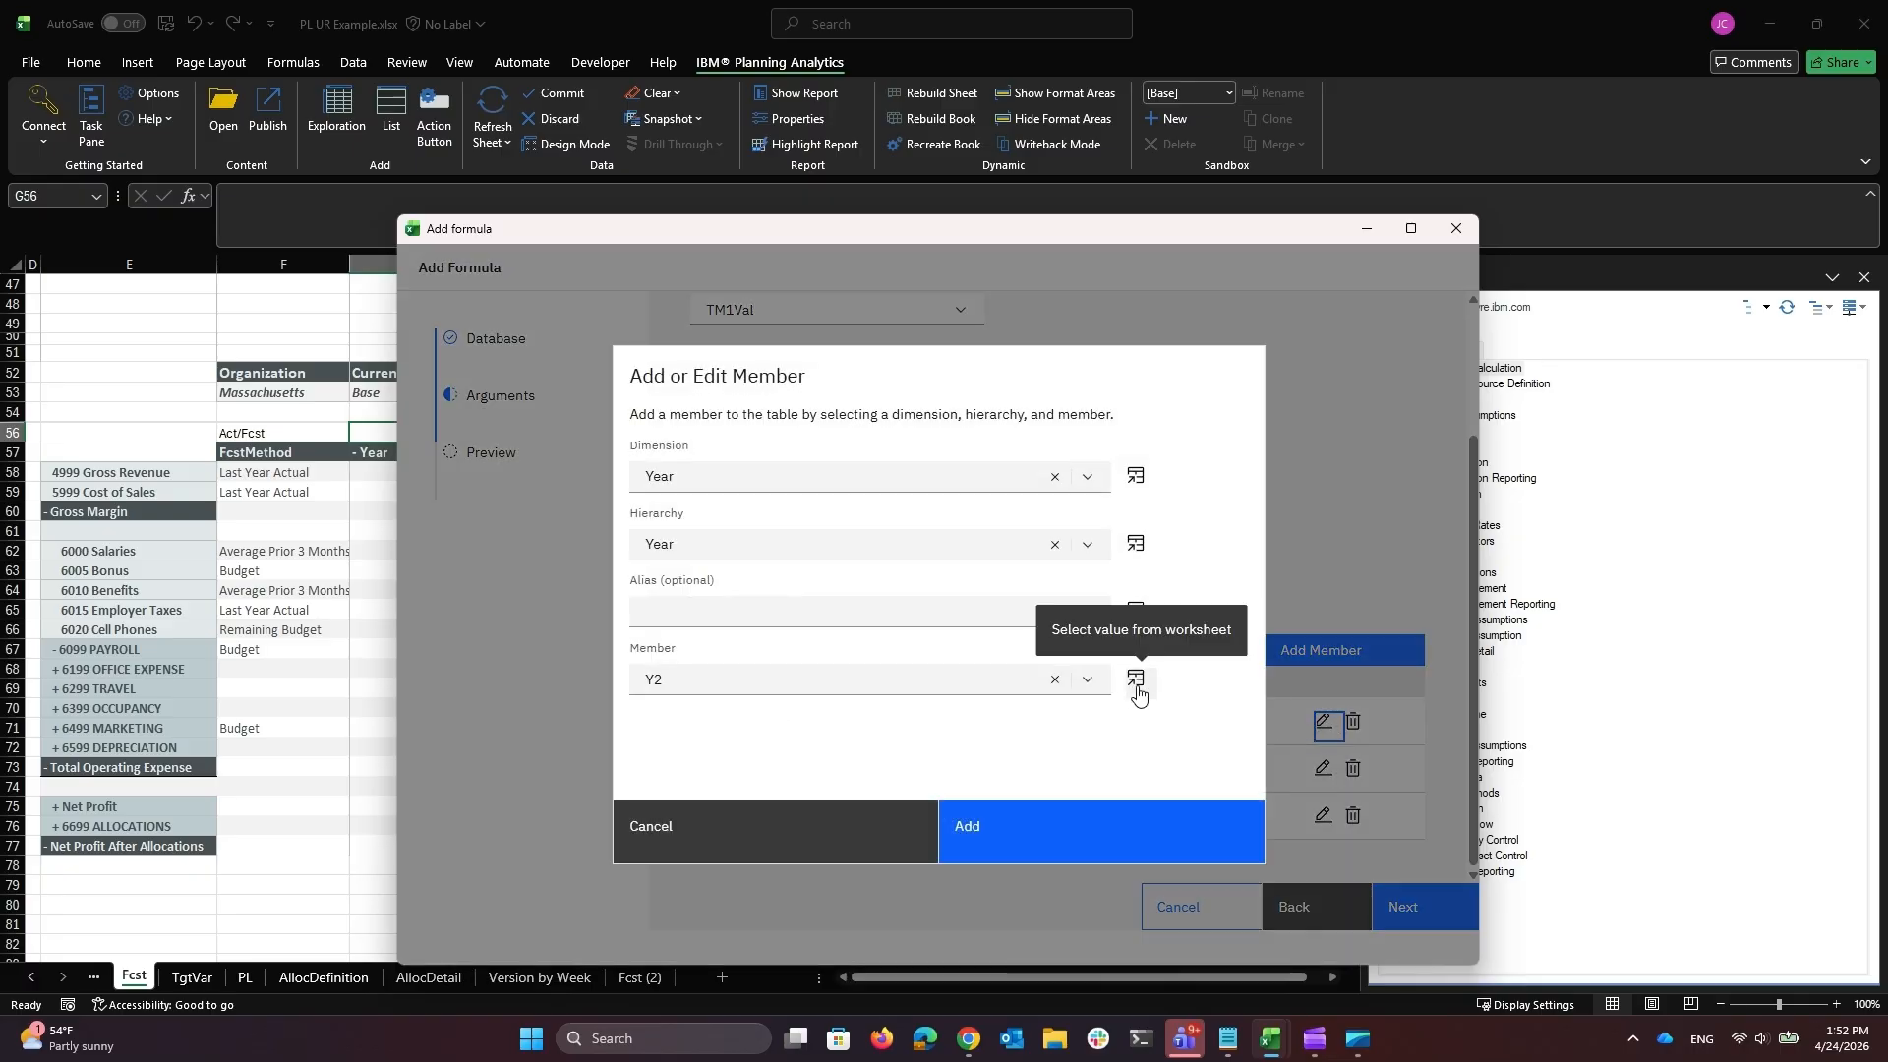
click(1136, 681)
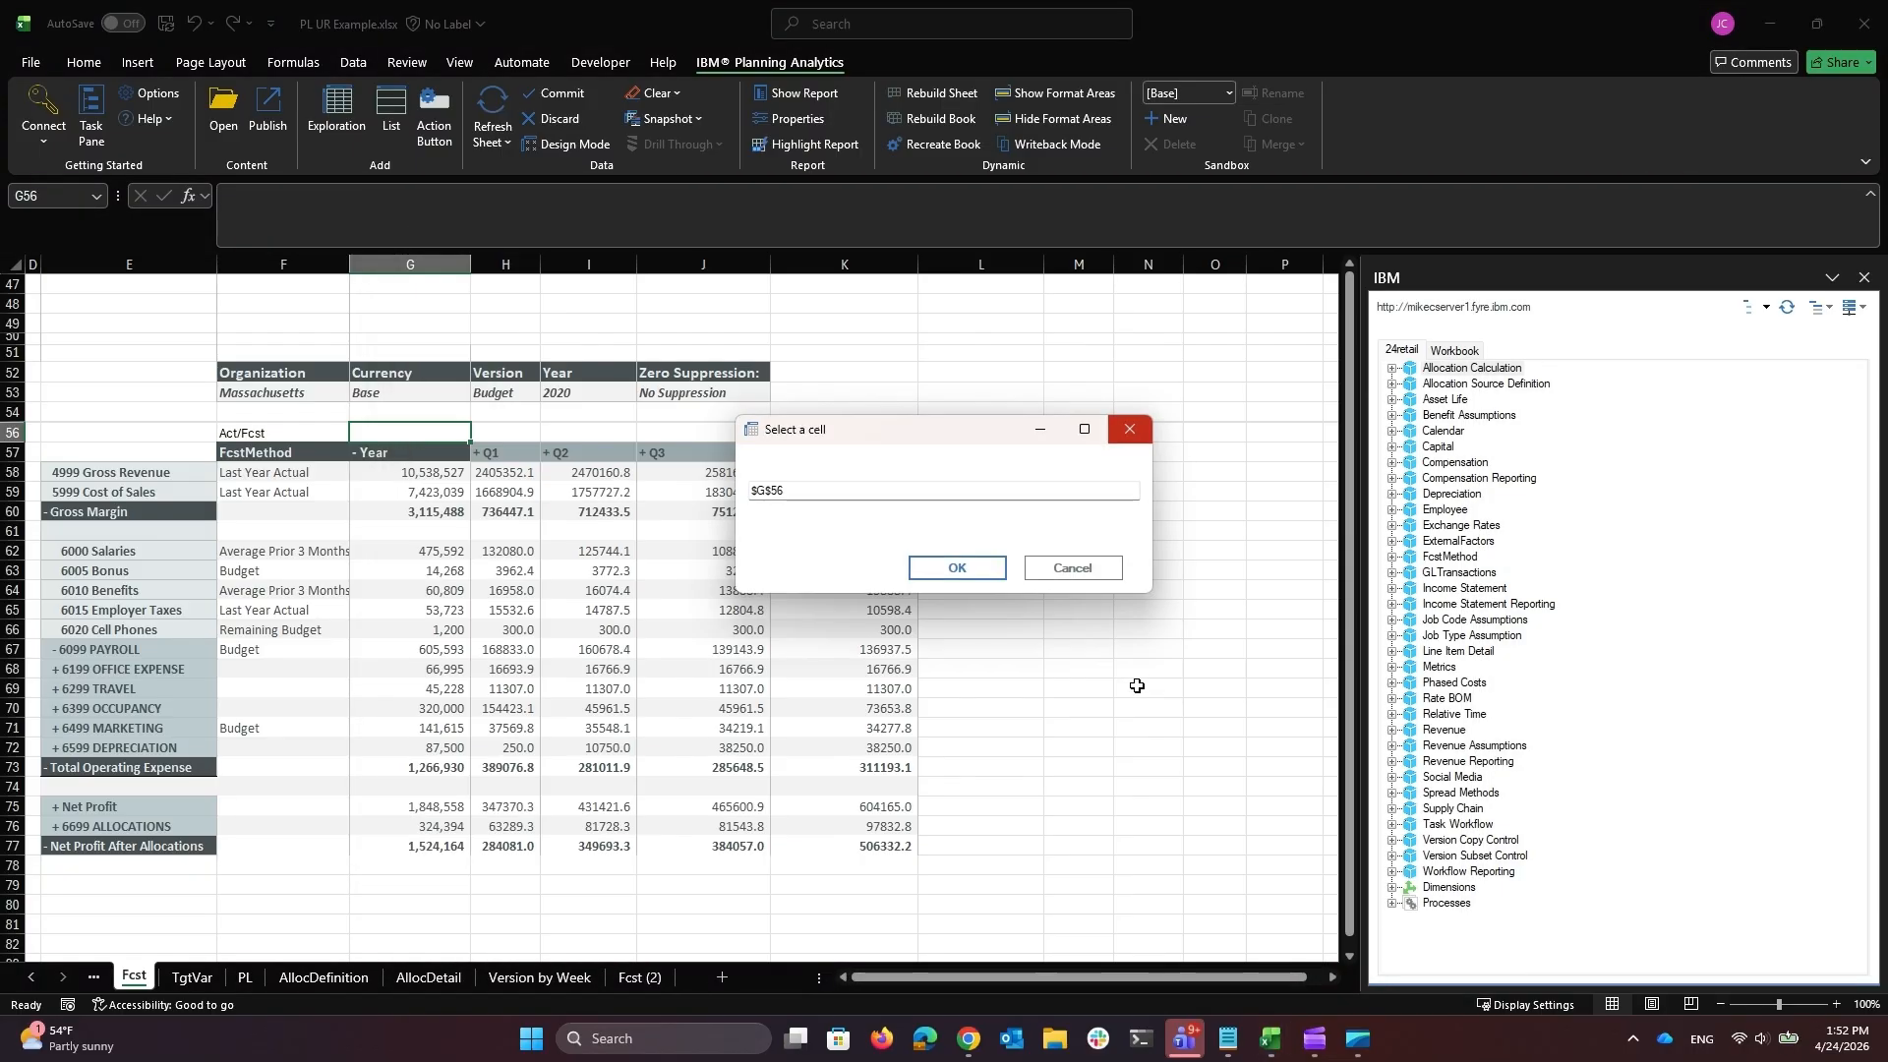
click(611, 395)
click(982, 574)
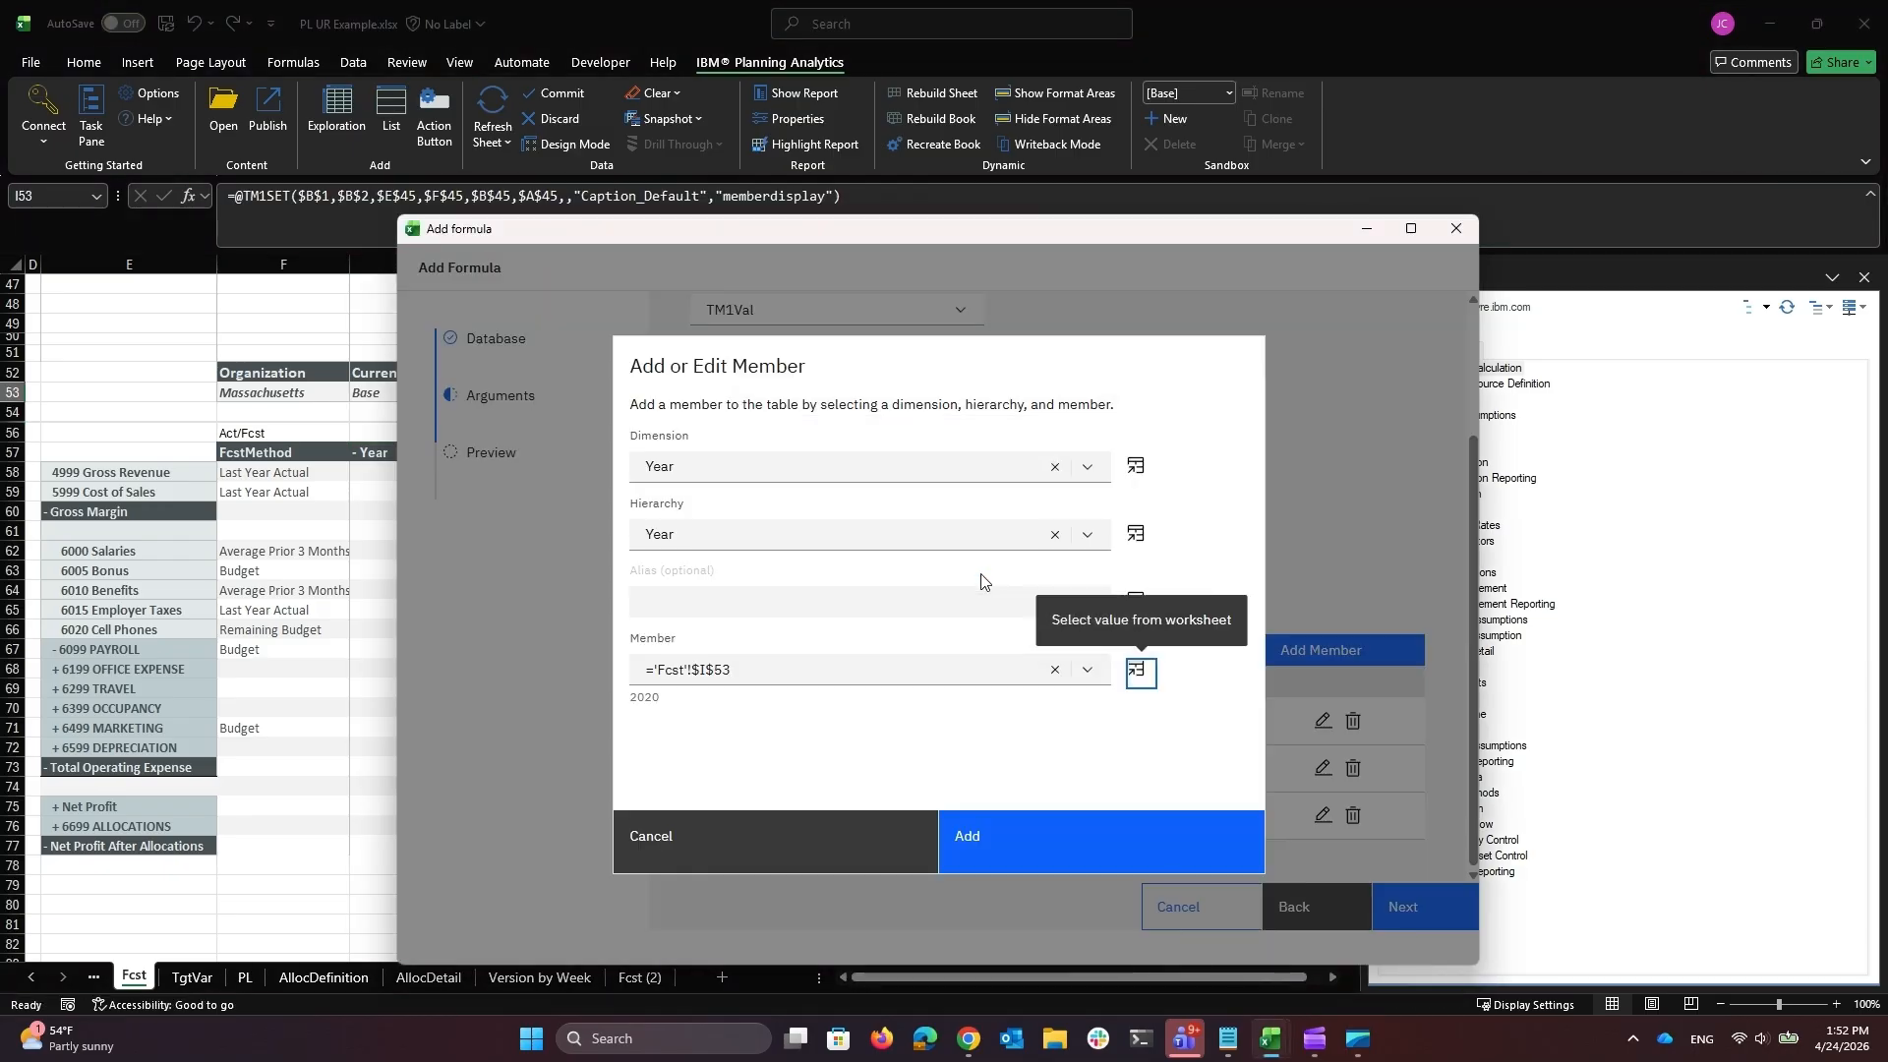
click(1082, 836)
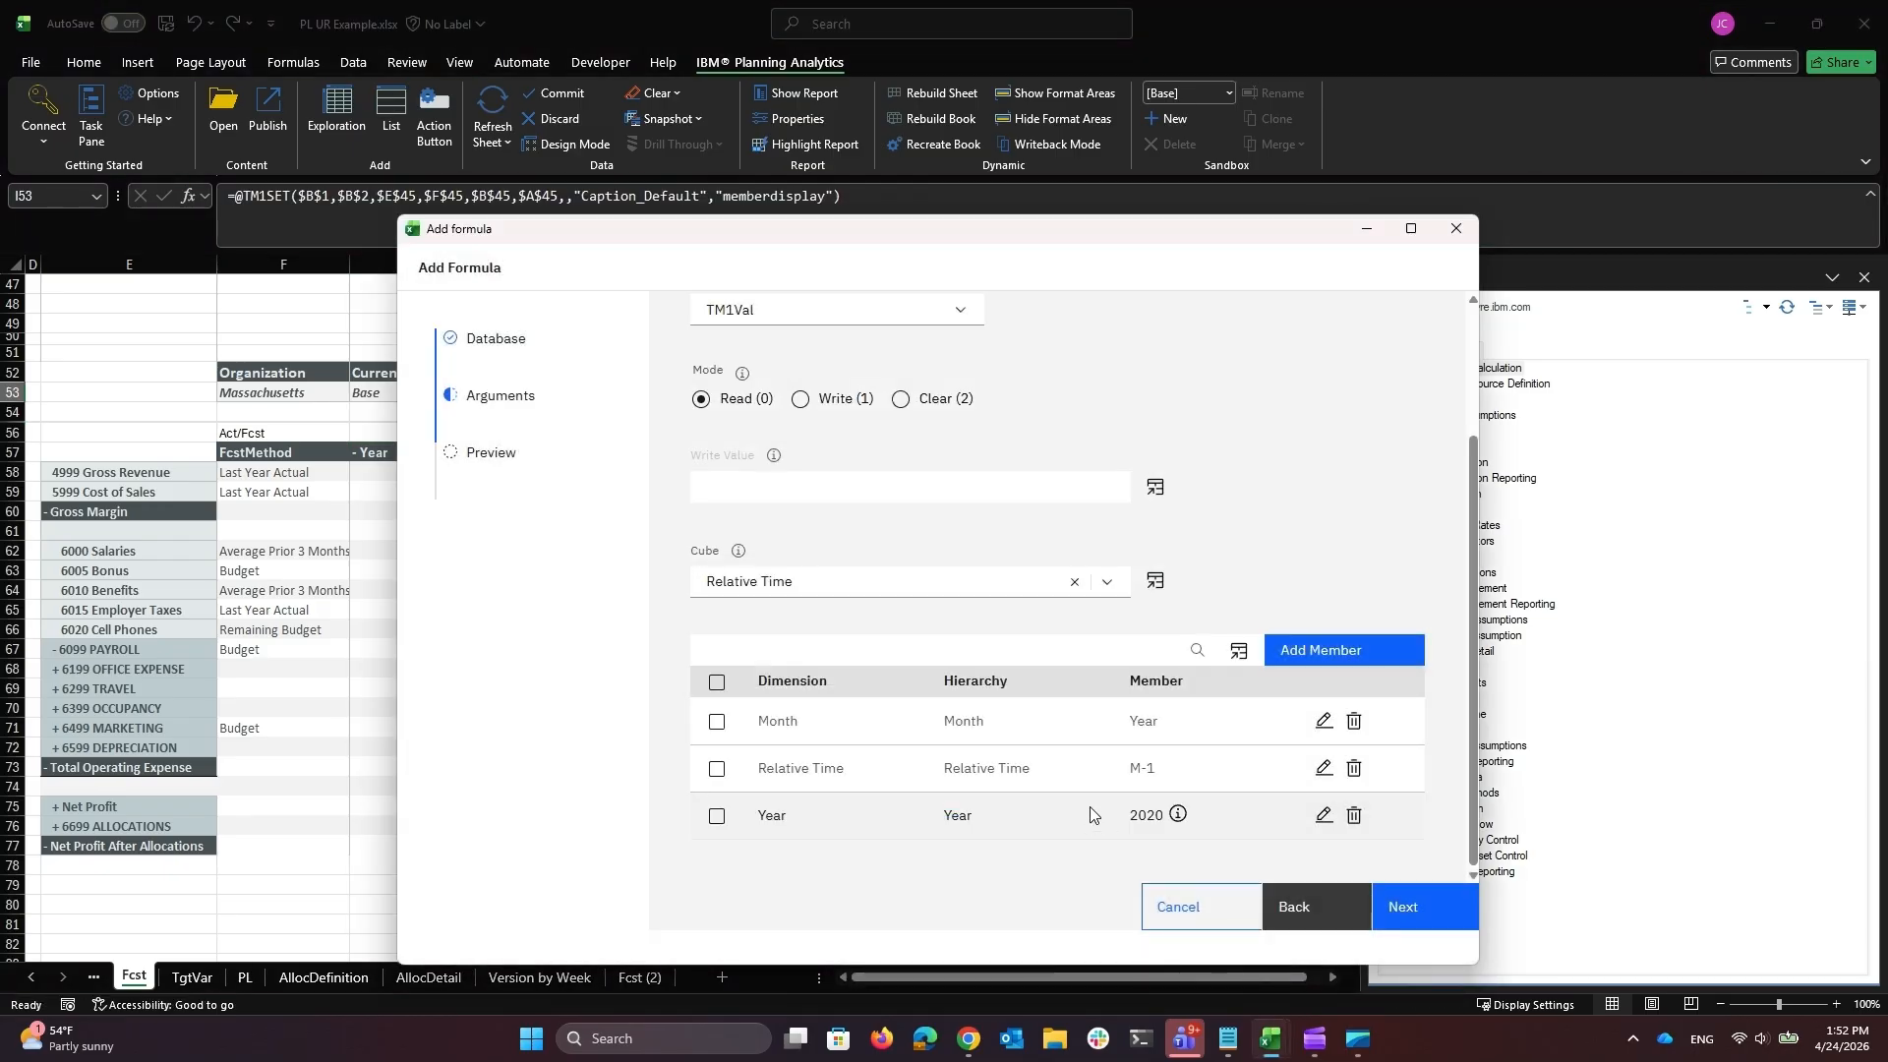
Step: Reference the Month dimension's member from header cell G$57, with only the row locked
click(1323, 723)
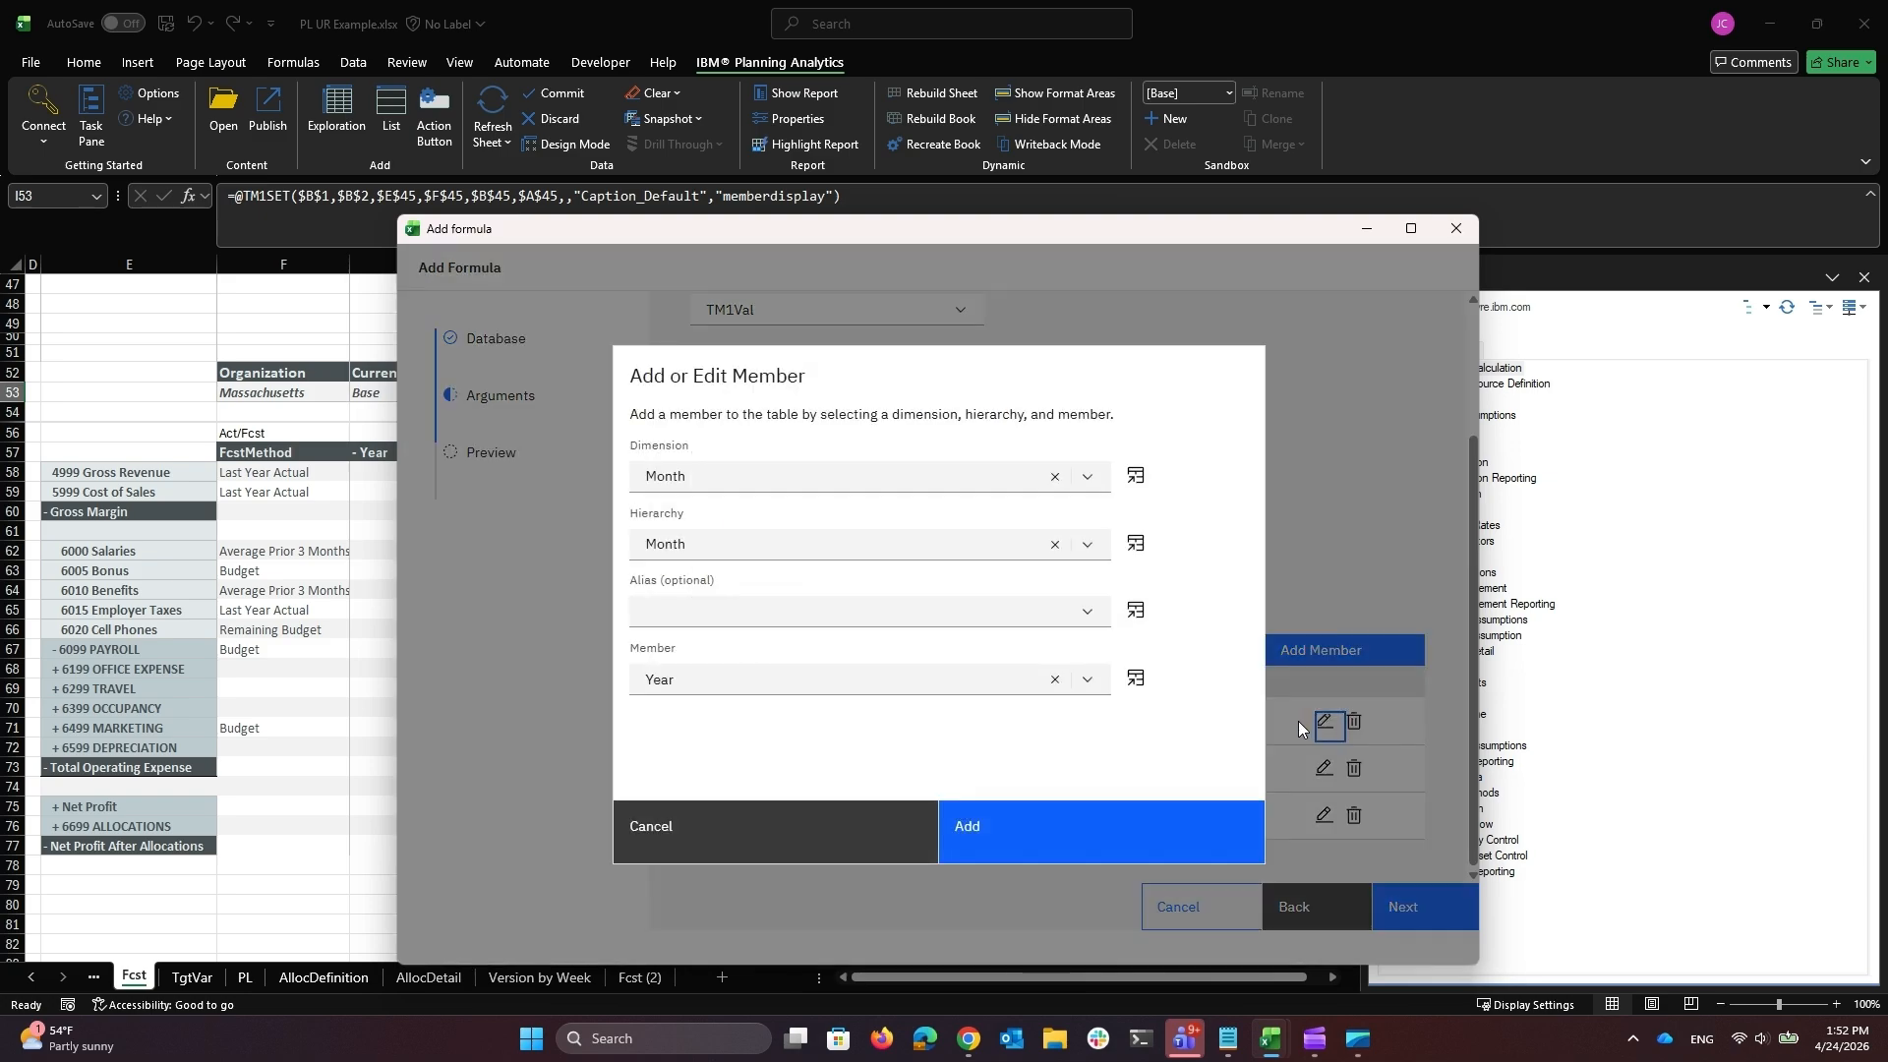
click(1136, 678)
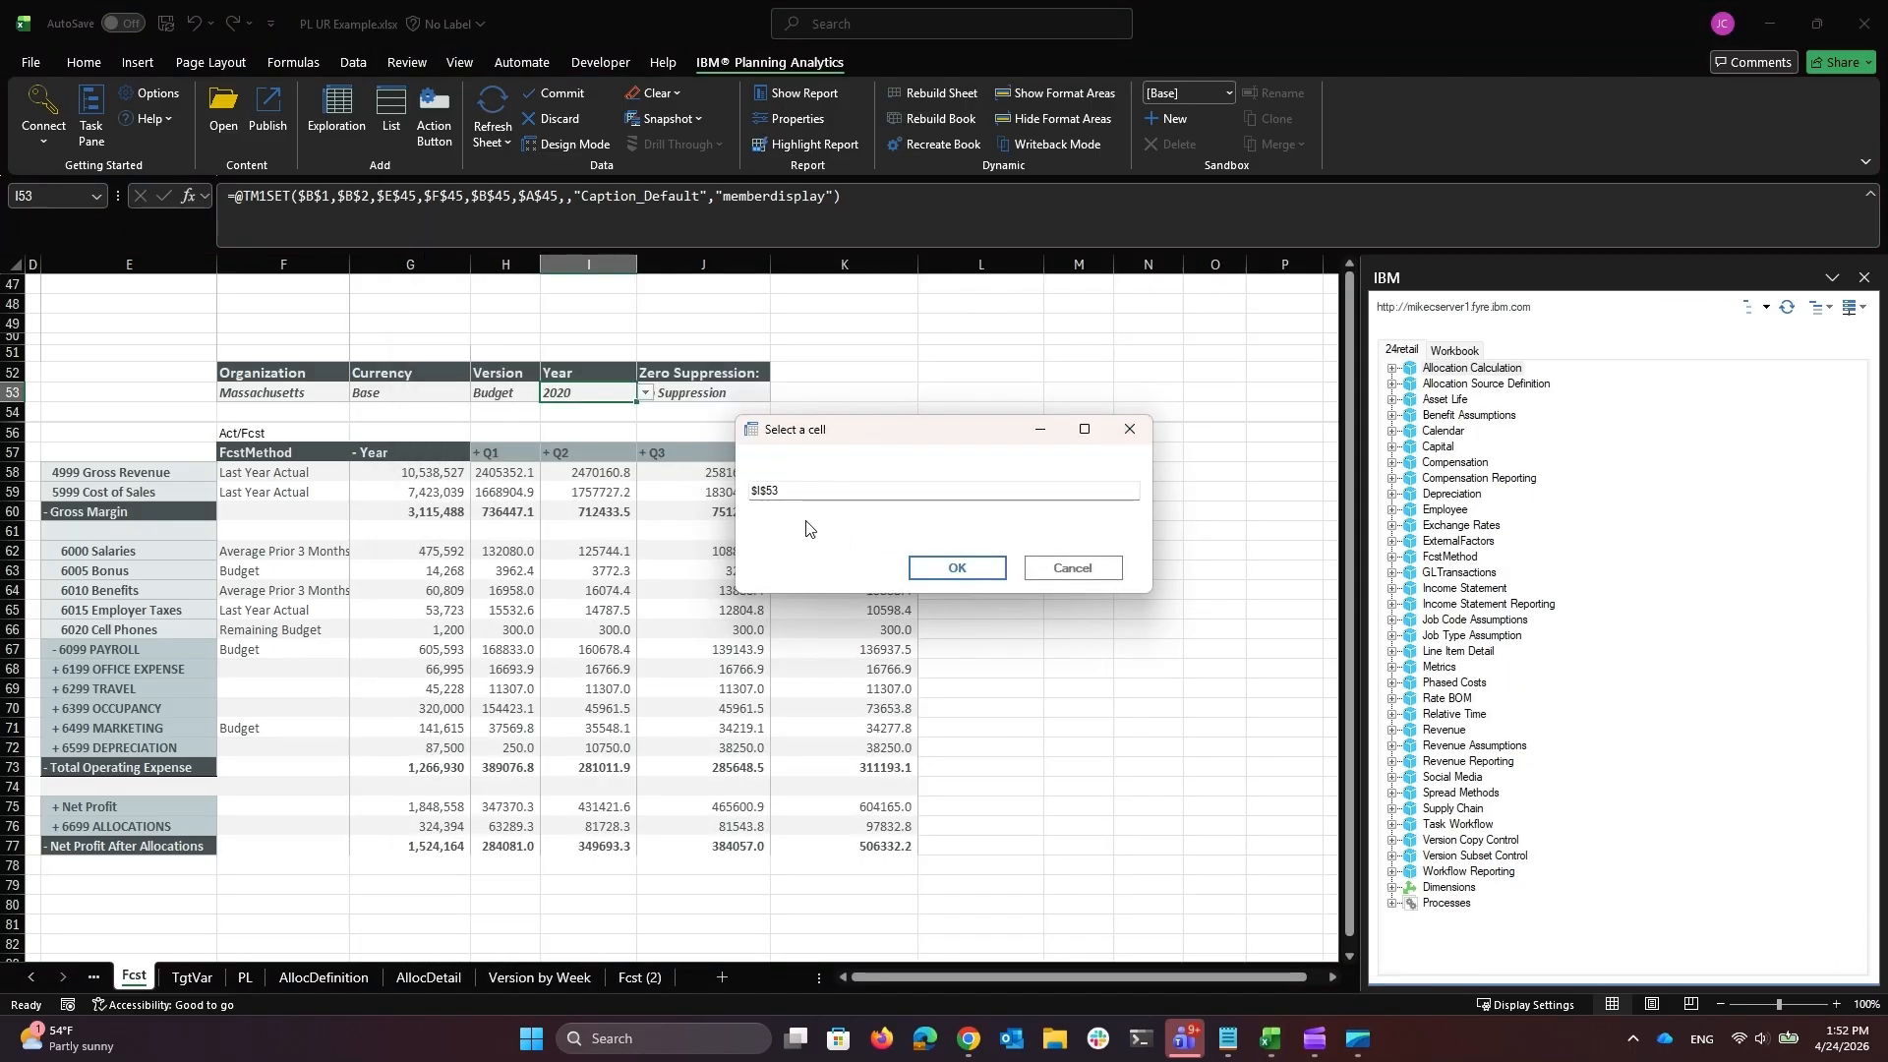
click(784, 492)
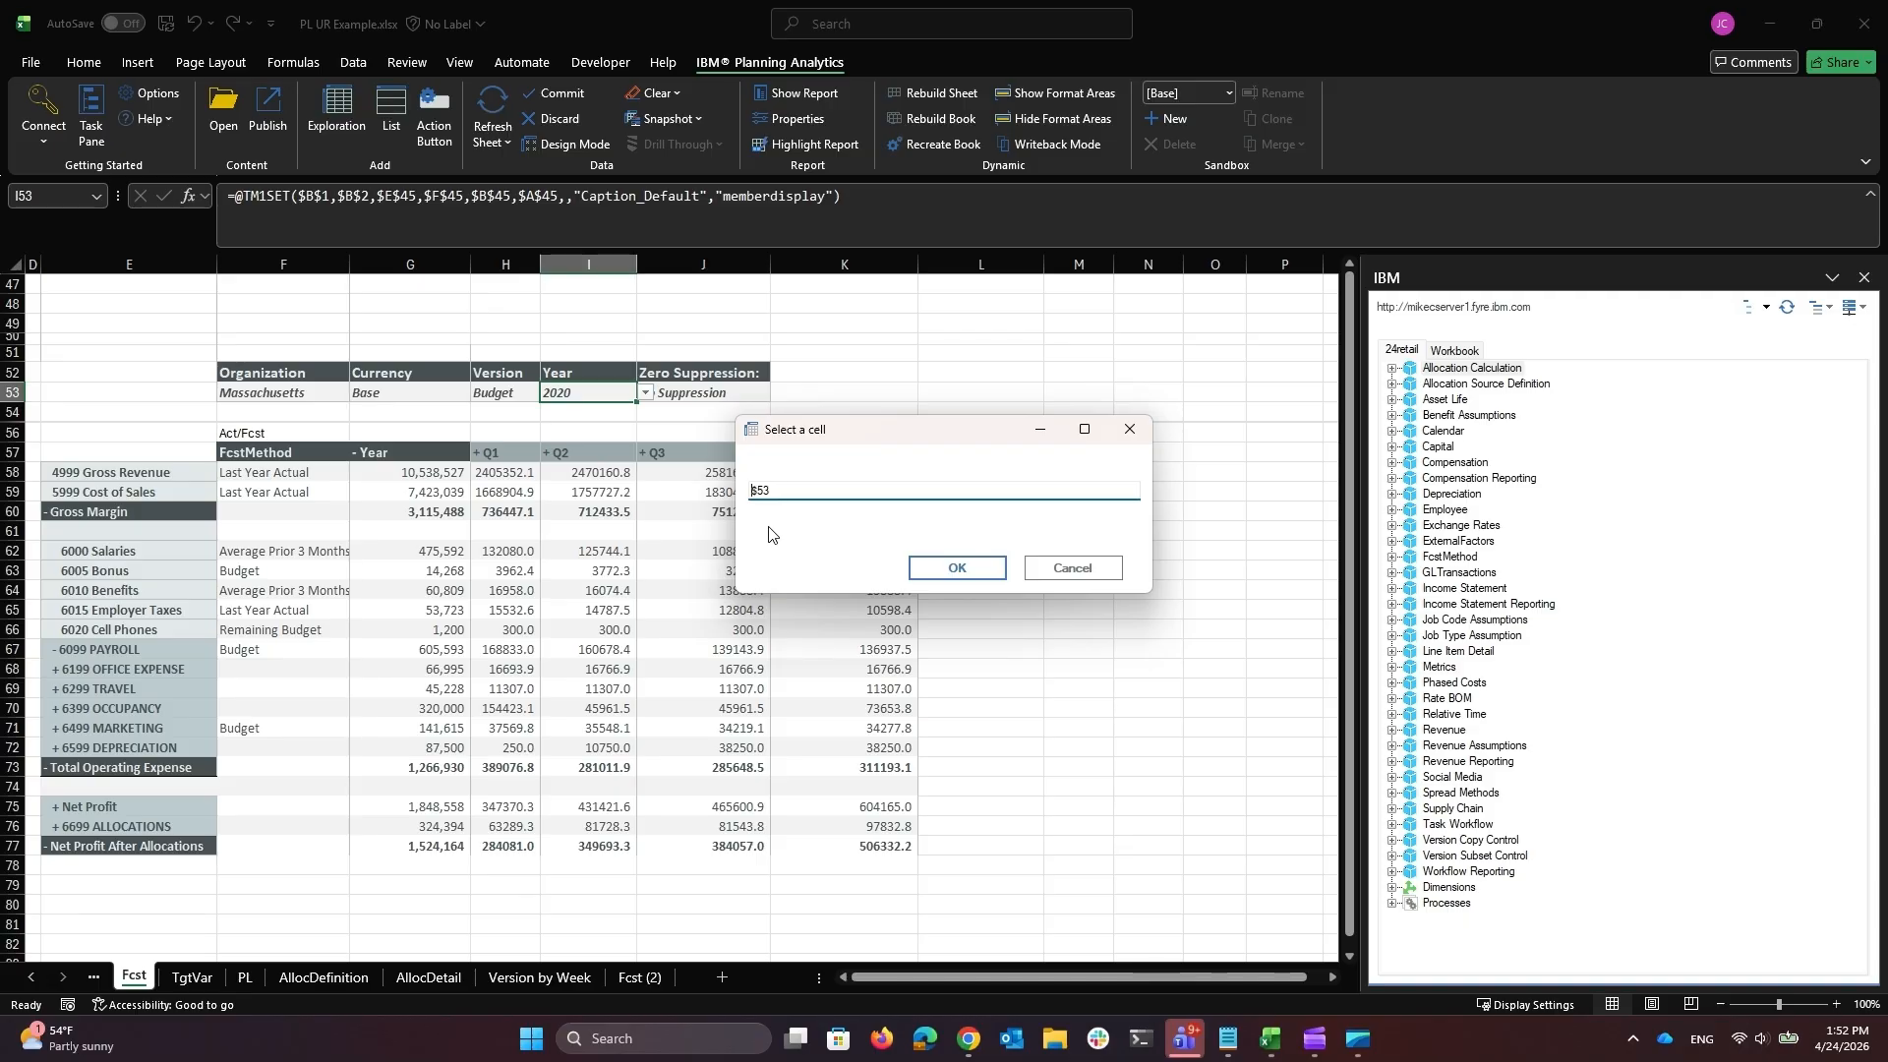
text(G)
click(970, 570)
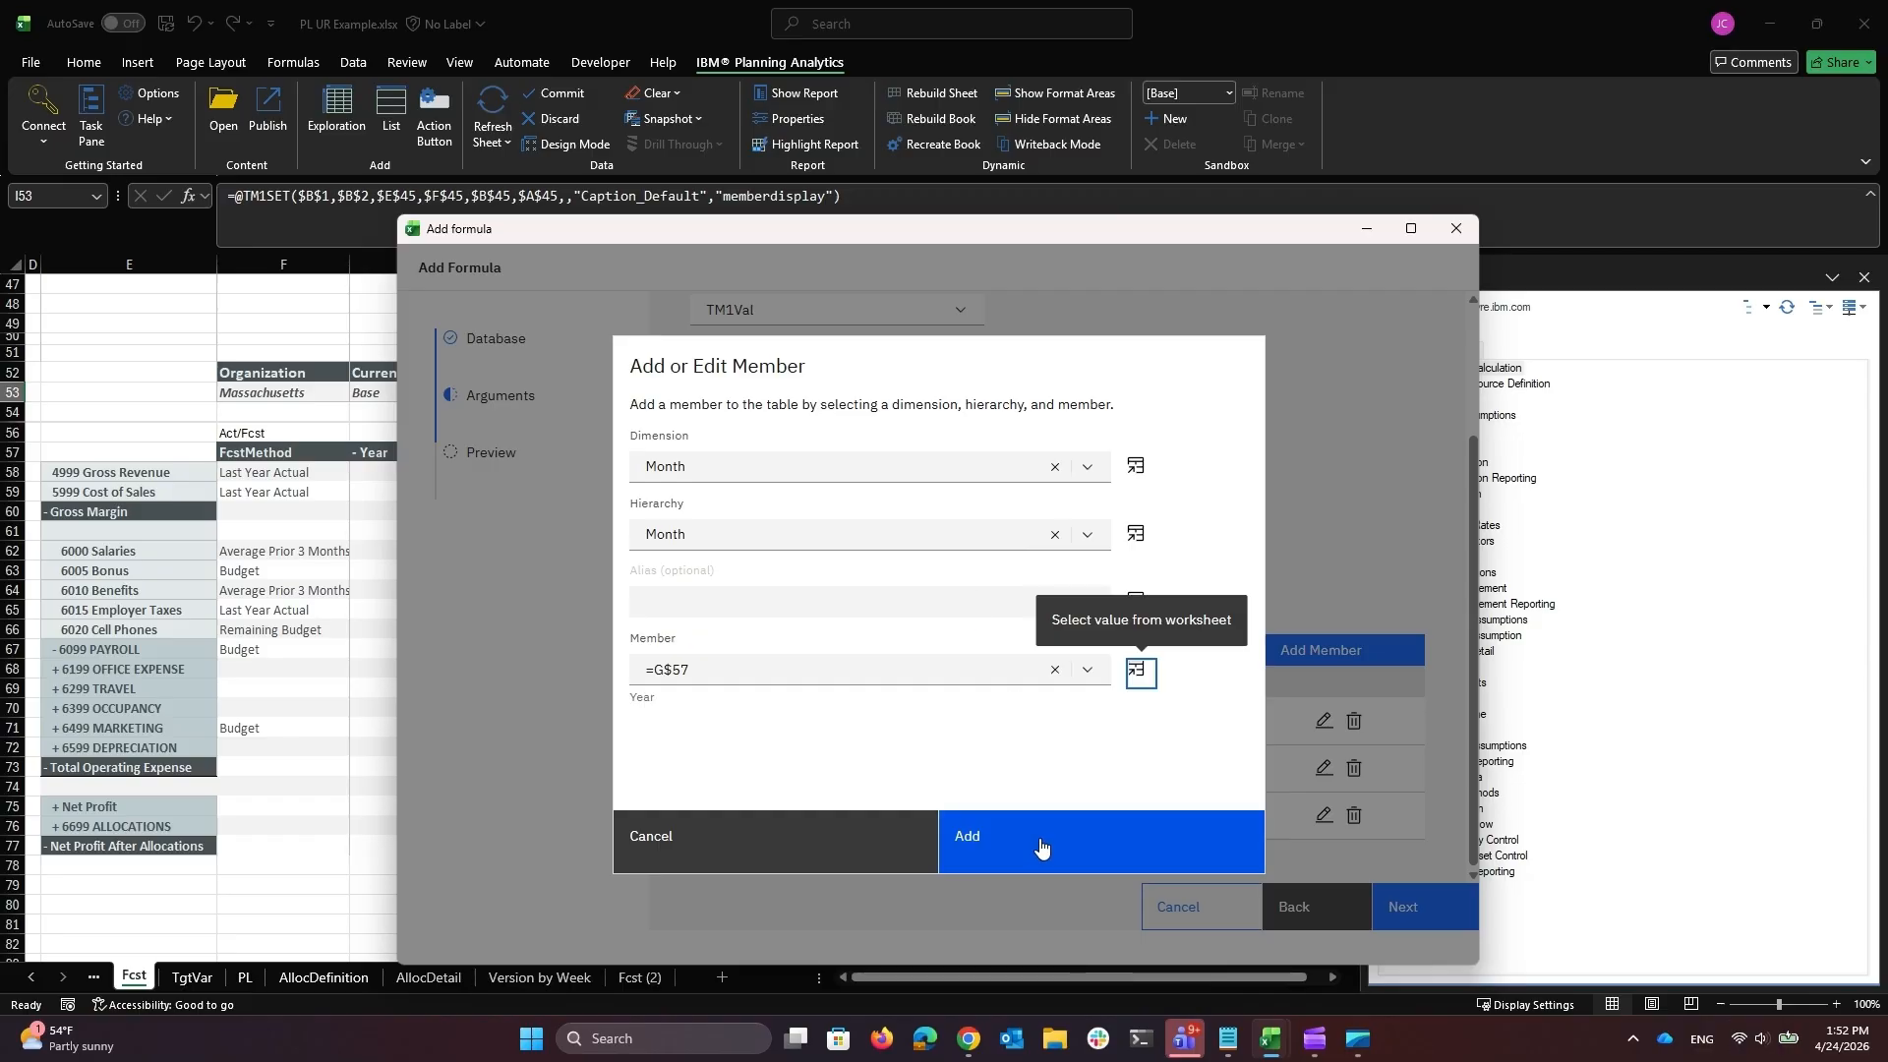
click(1041, 847)
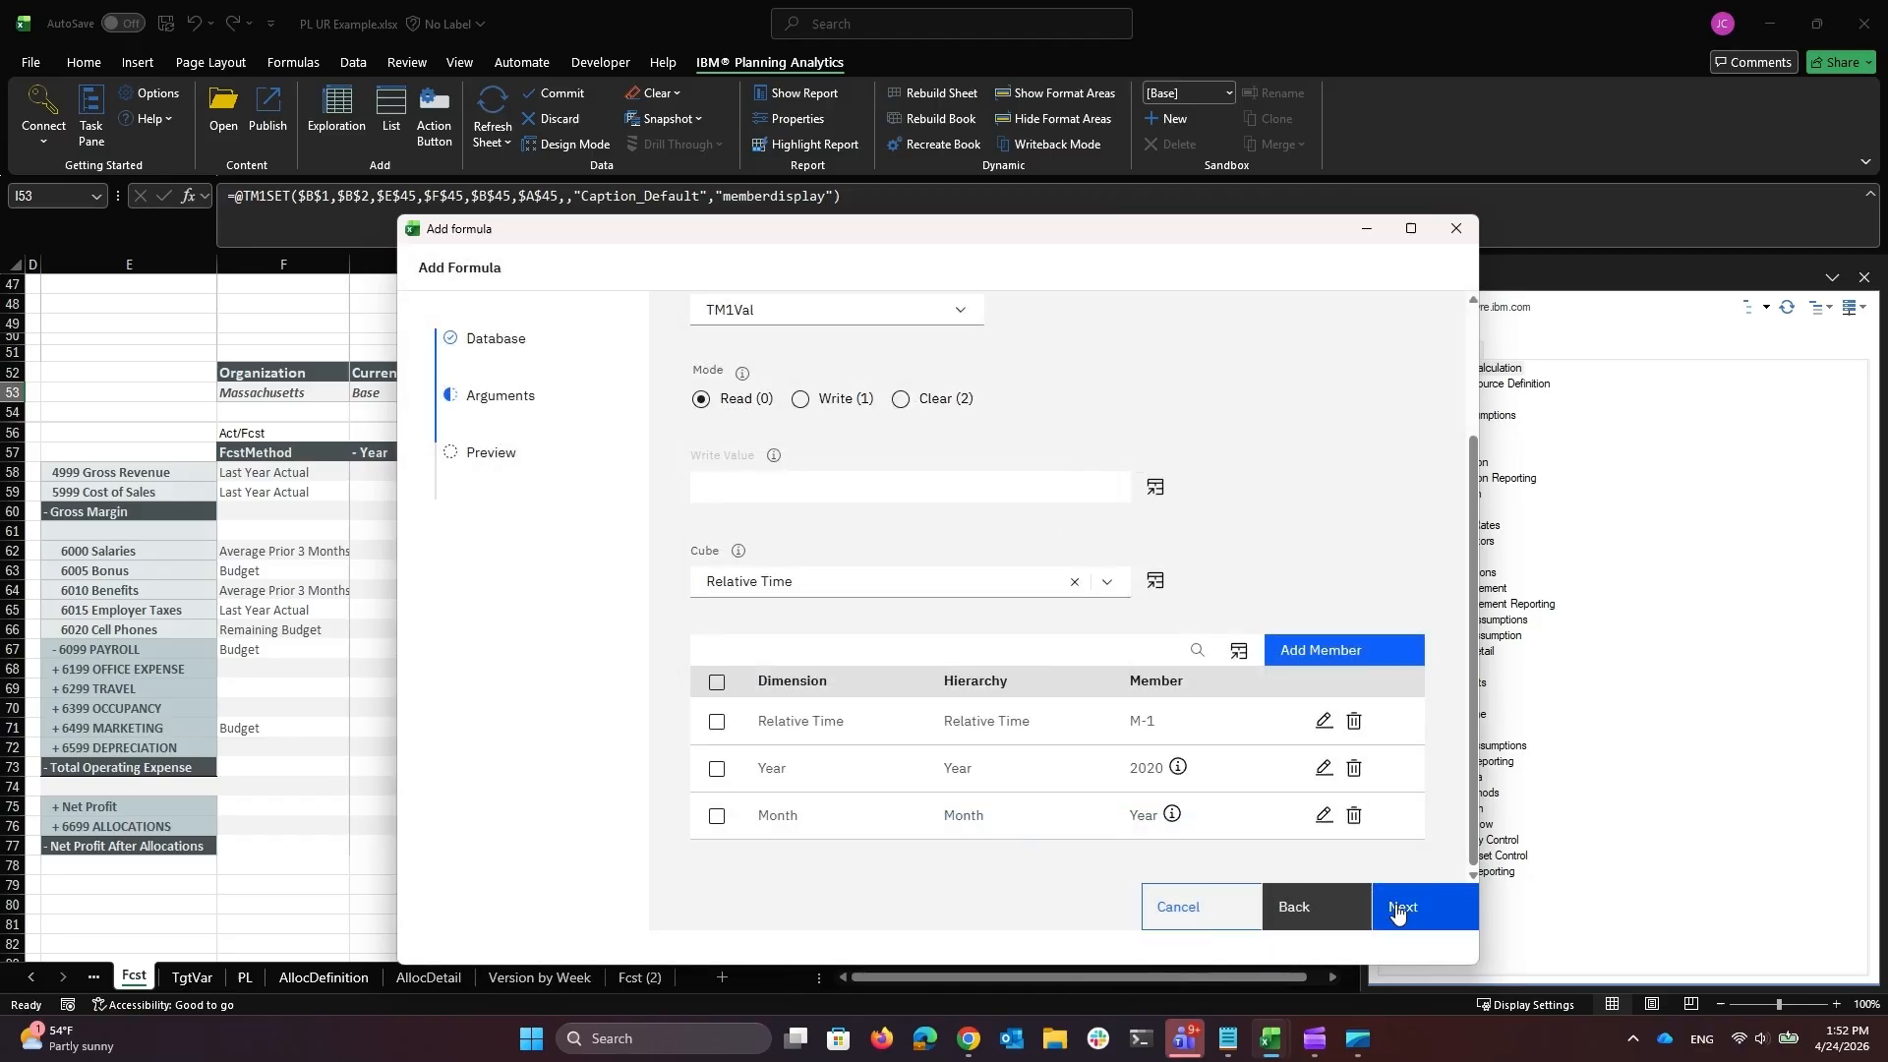
Step: Change the Relative Time dimension's member in the formula arguments to ActFor
click(1323, 722)
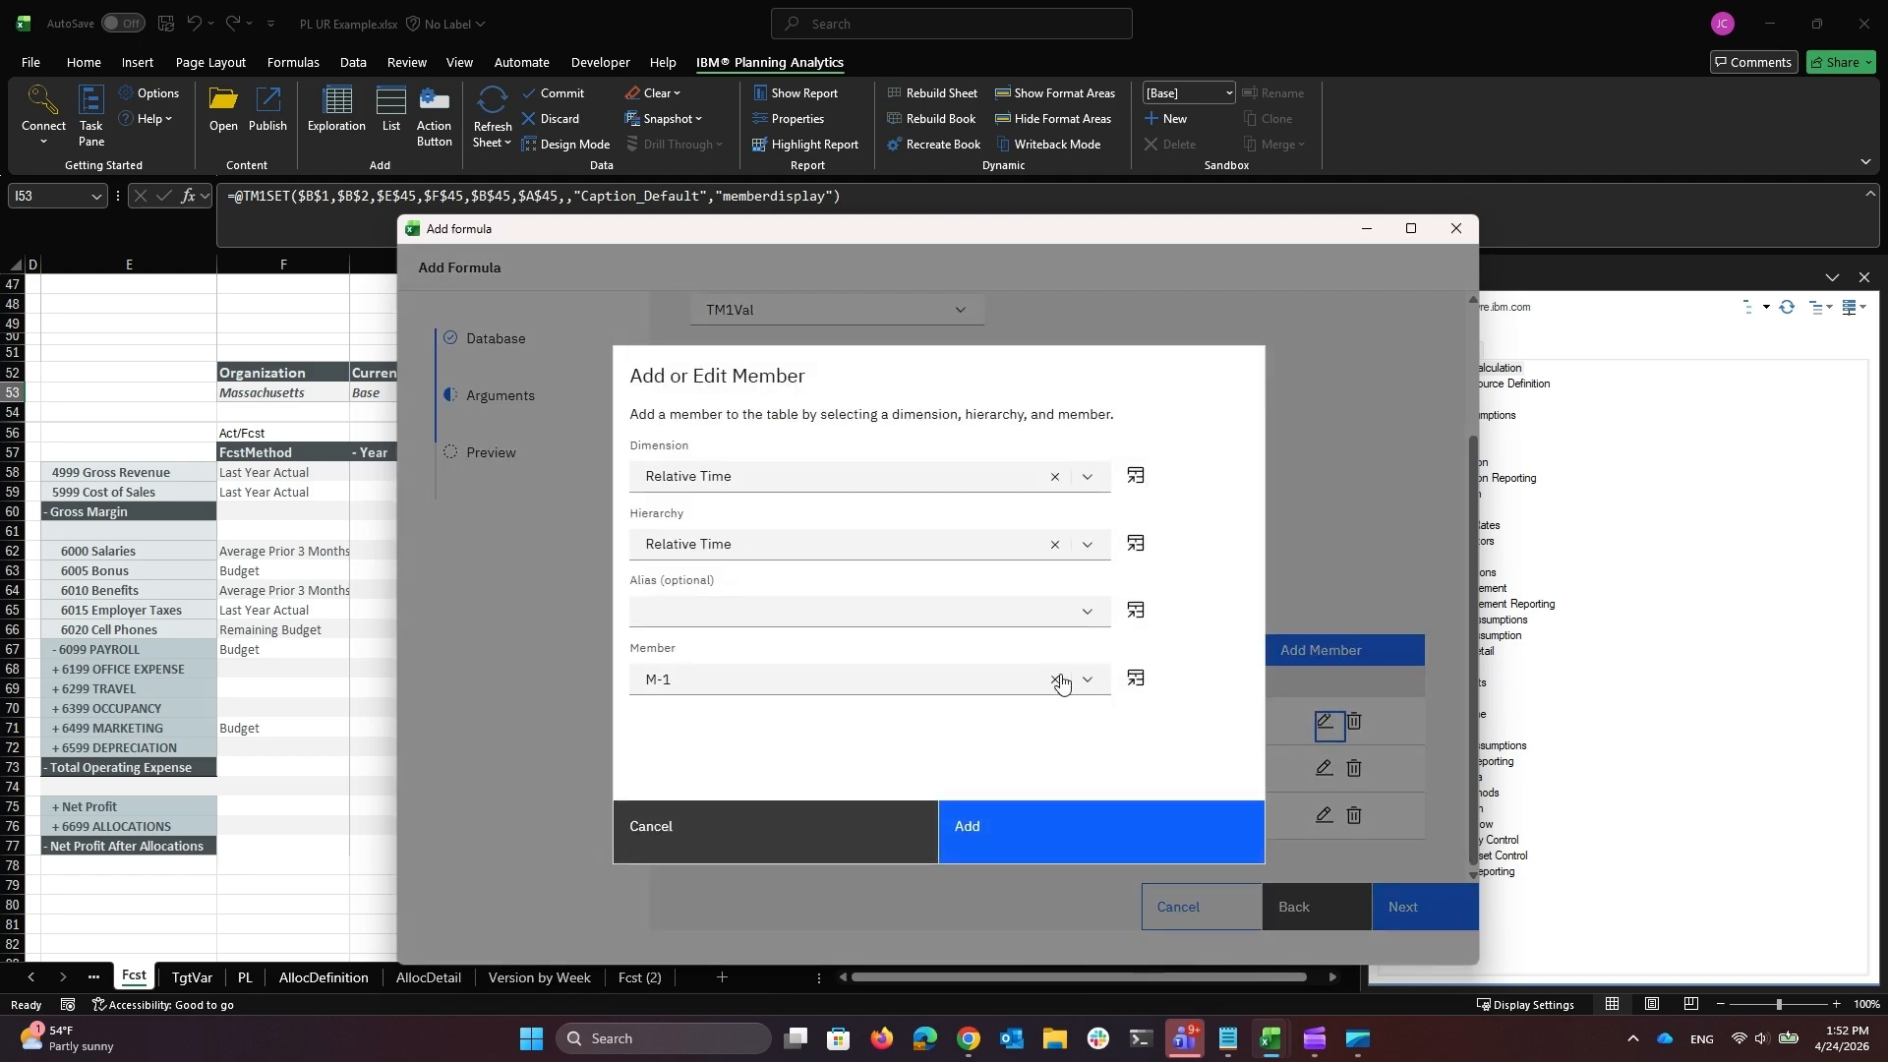
click(1088, 689)
text(act)
scroll(875, 741, down, 2)
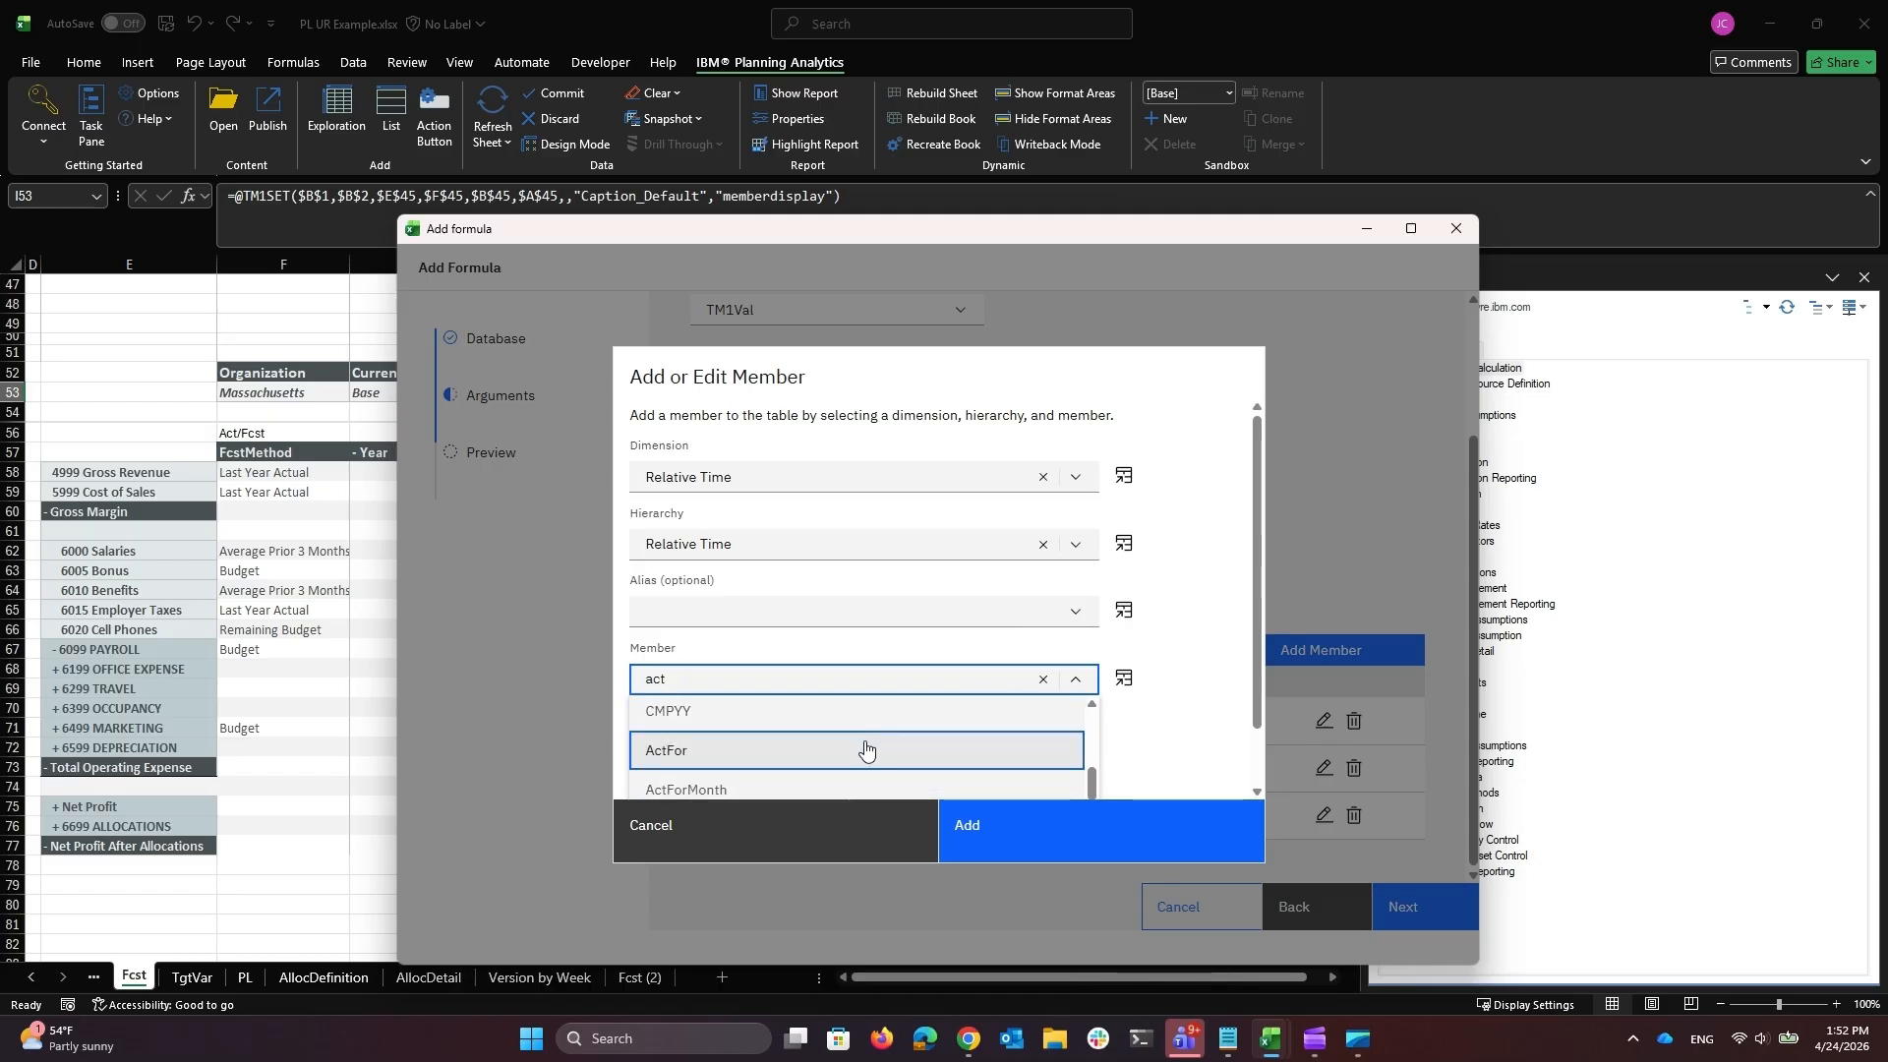
click(869, 749)
click(1149, 812)
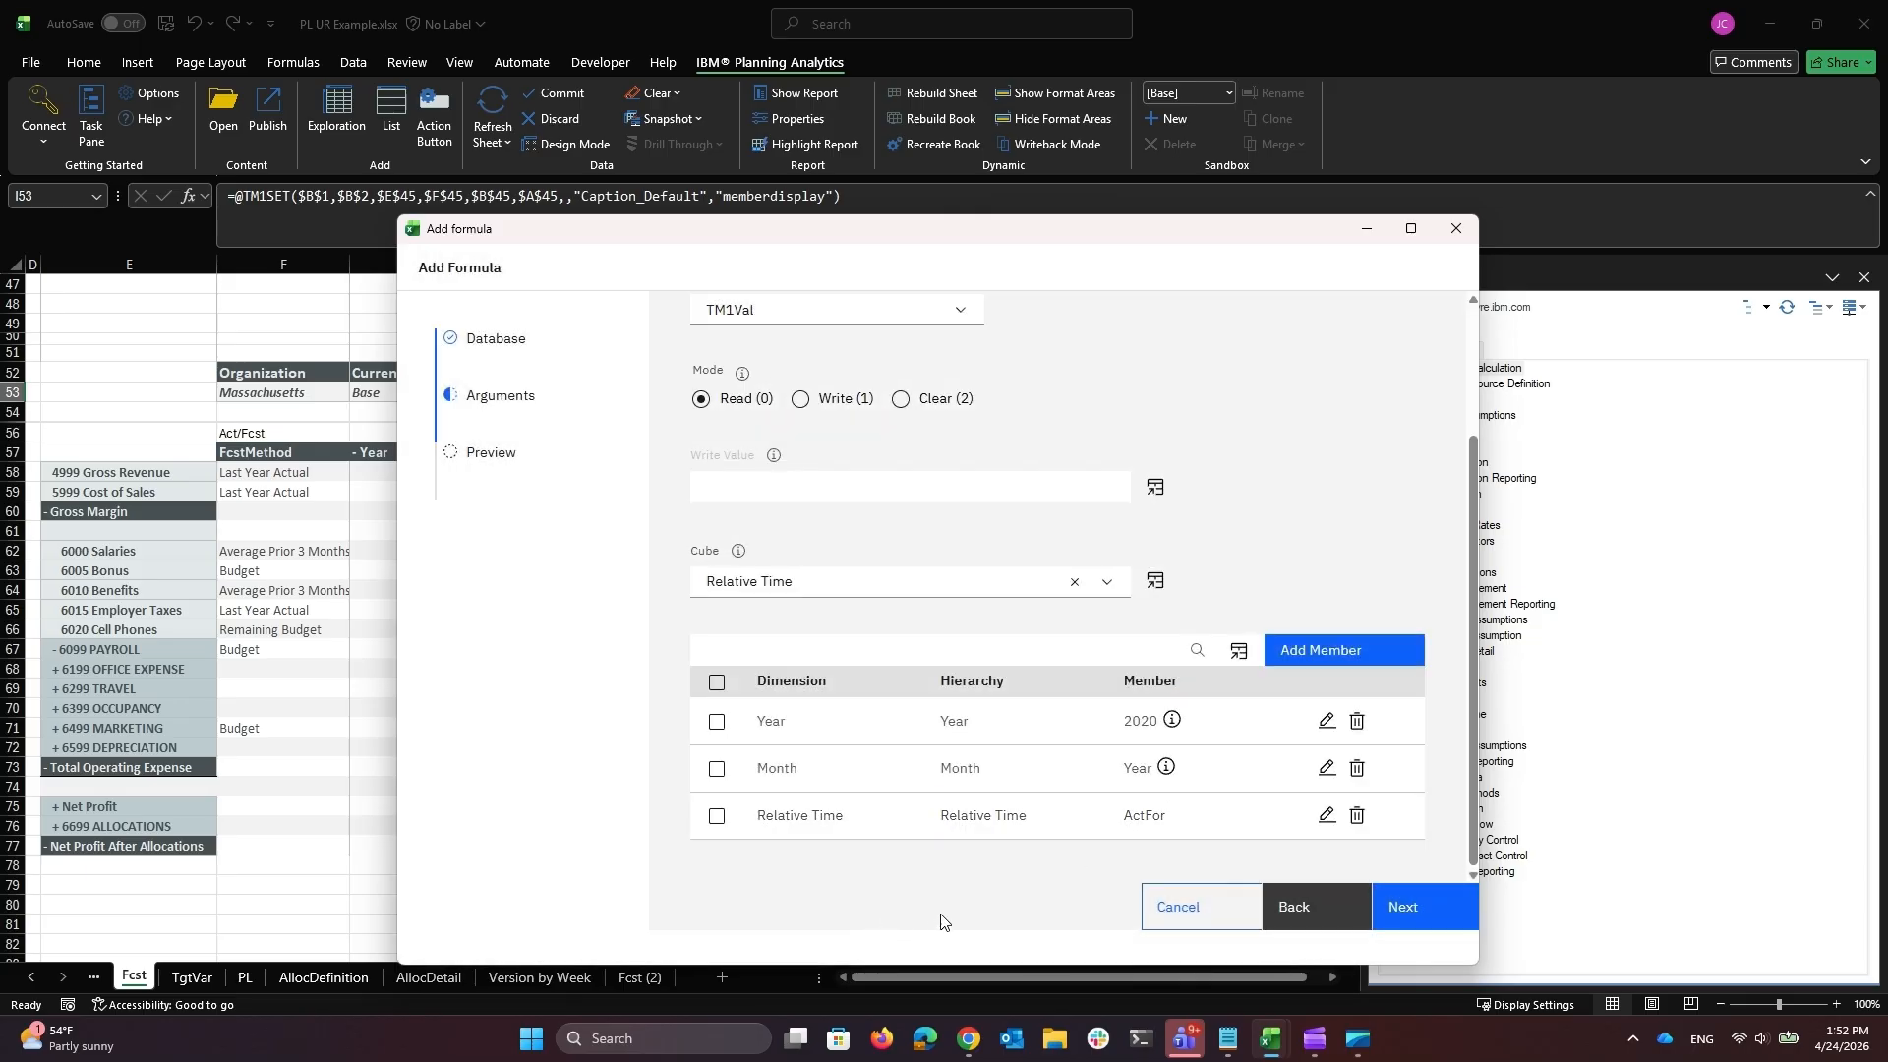
Step: Apply the previewed TM1VAL formula to the Act/Fcst row and fill it from G56 across to K56
click(1393, 909)
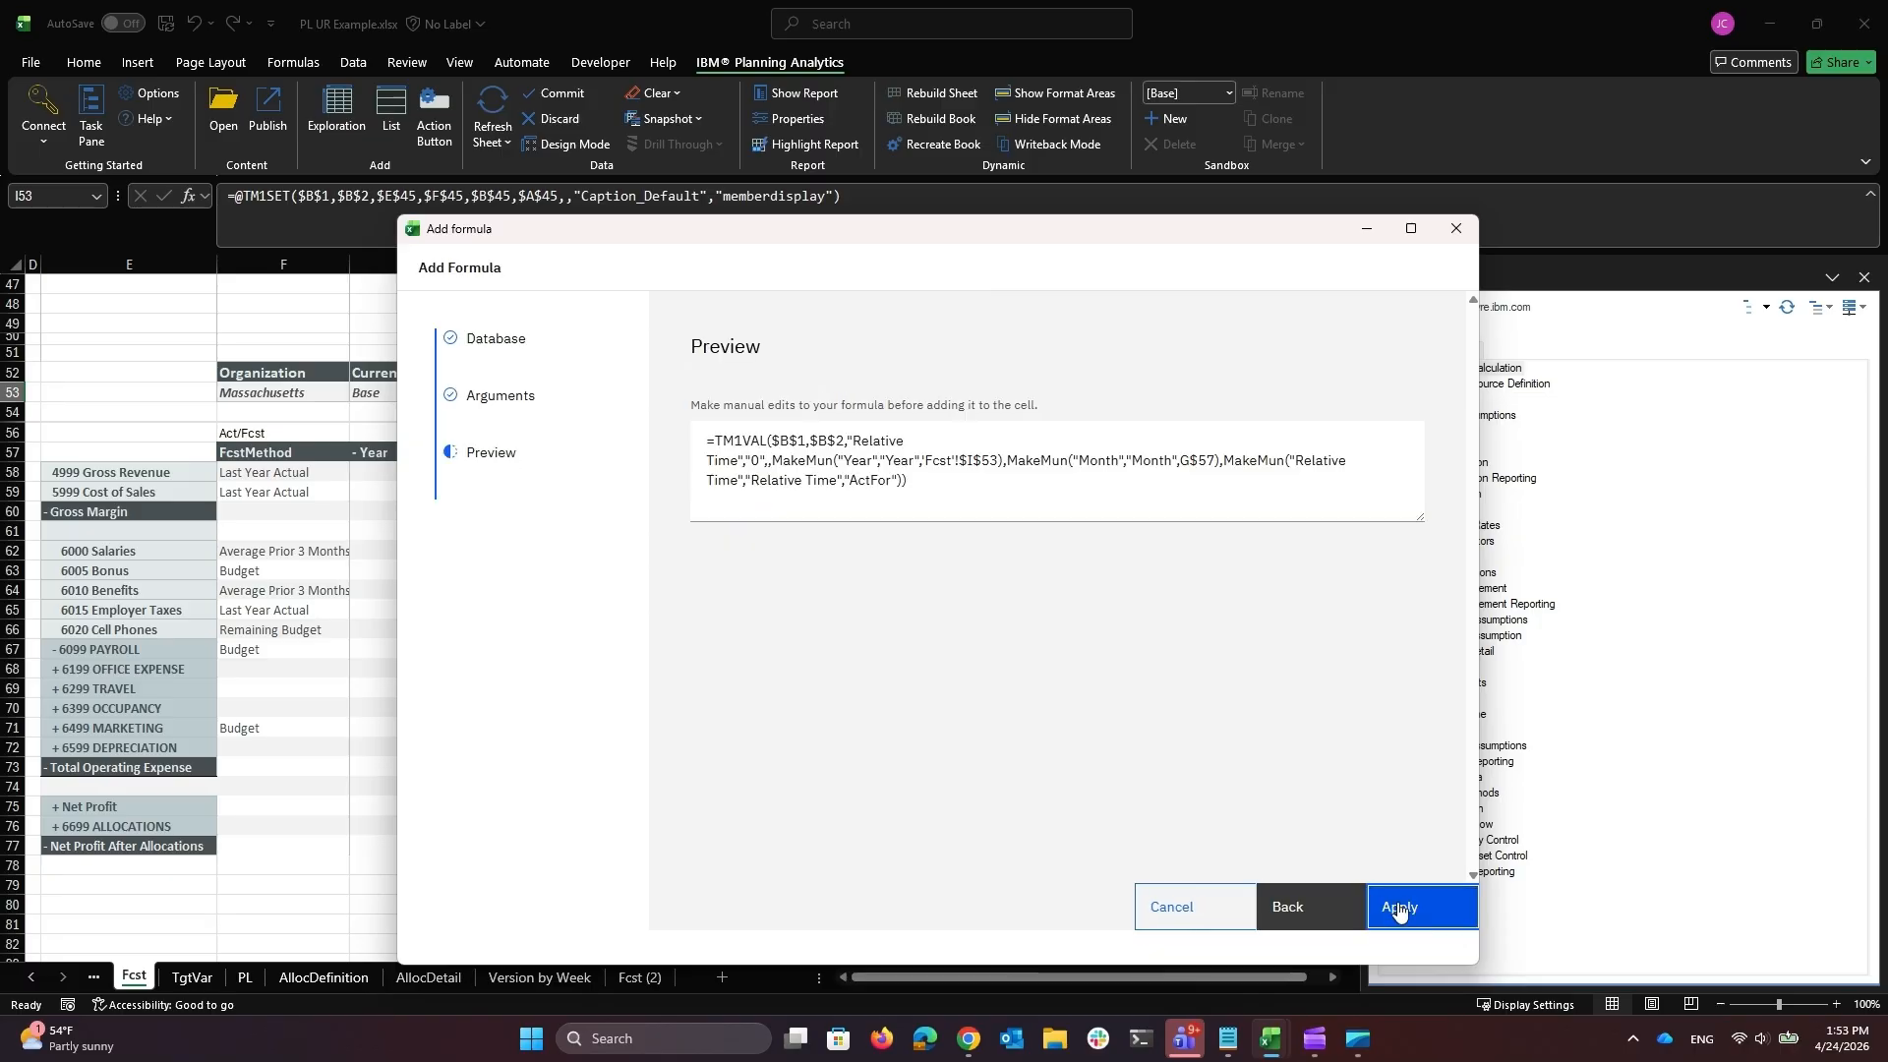
click(1398, 908)
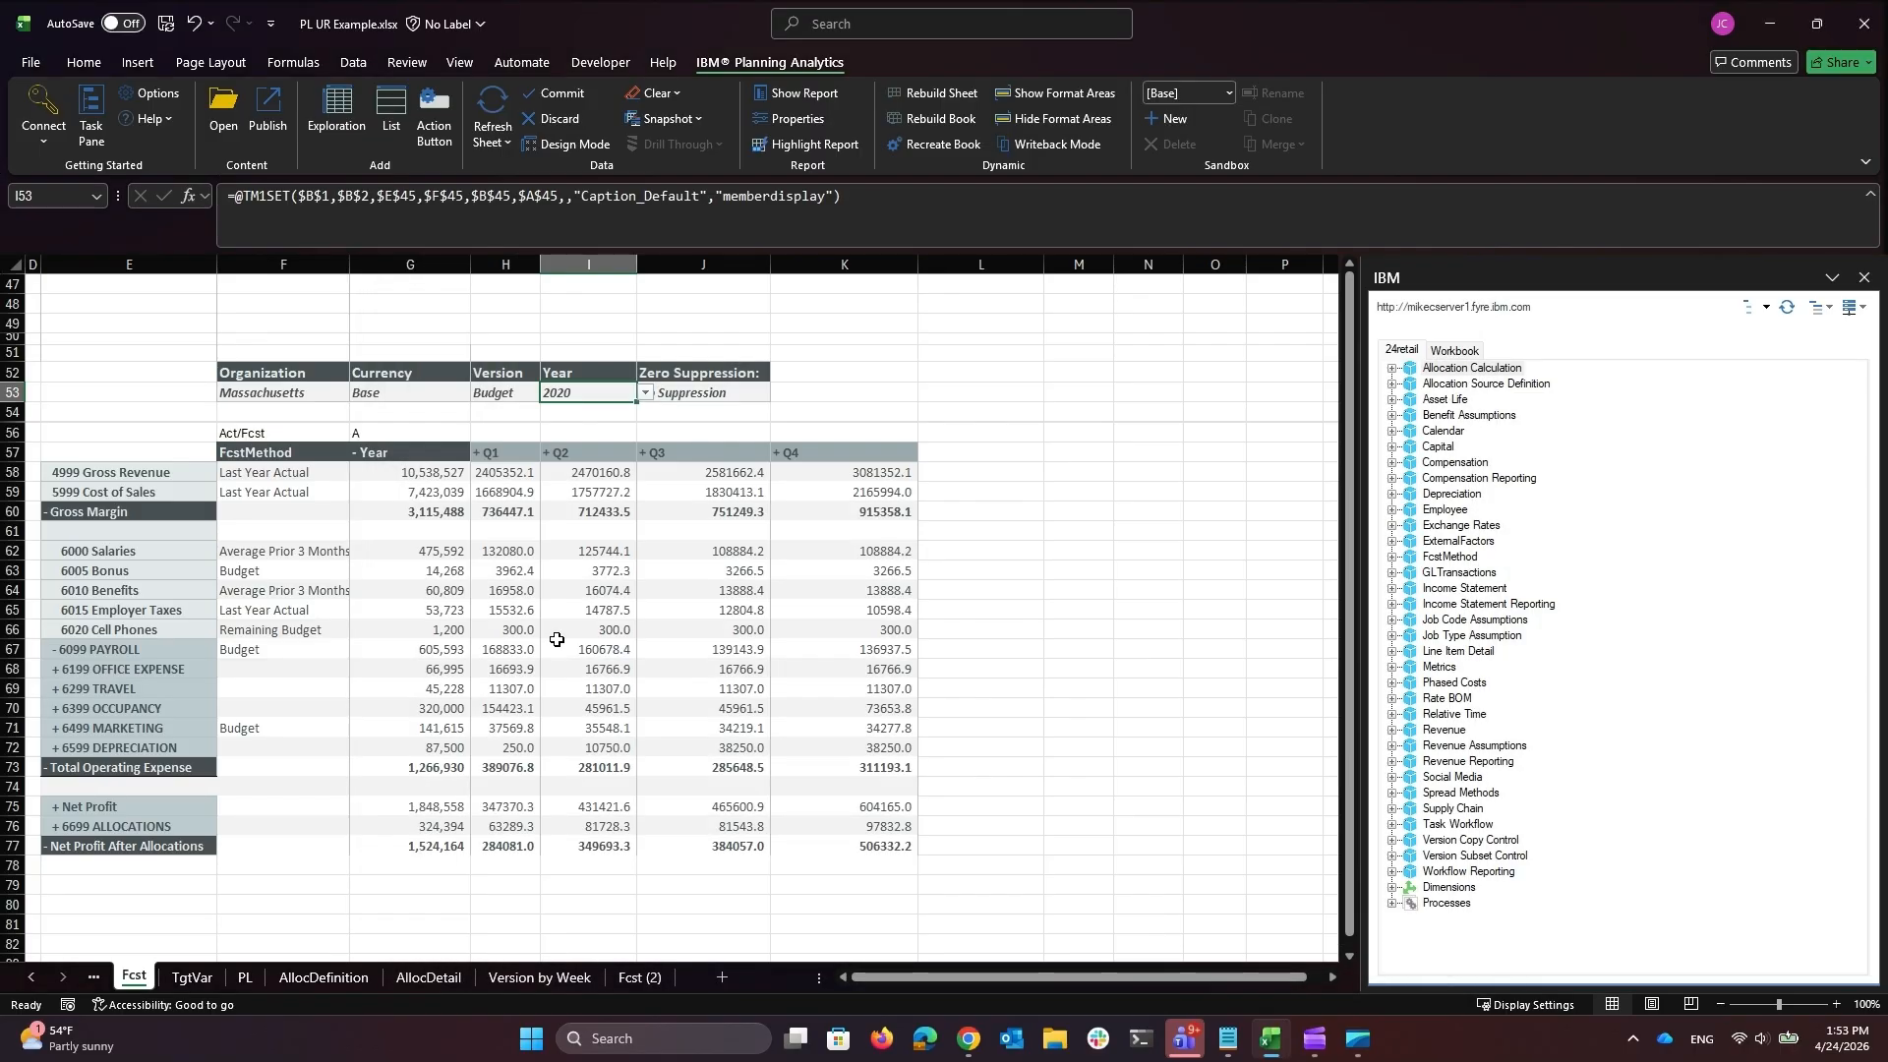
click(444, 433)
drag(470, 442, 844, 435)
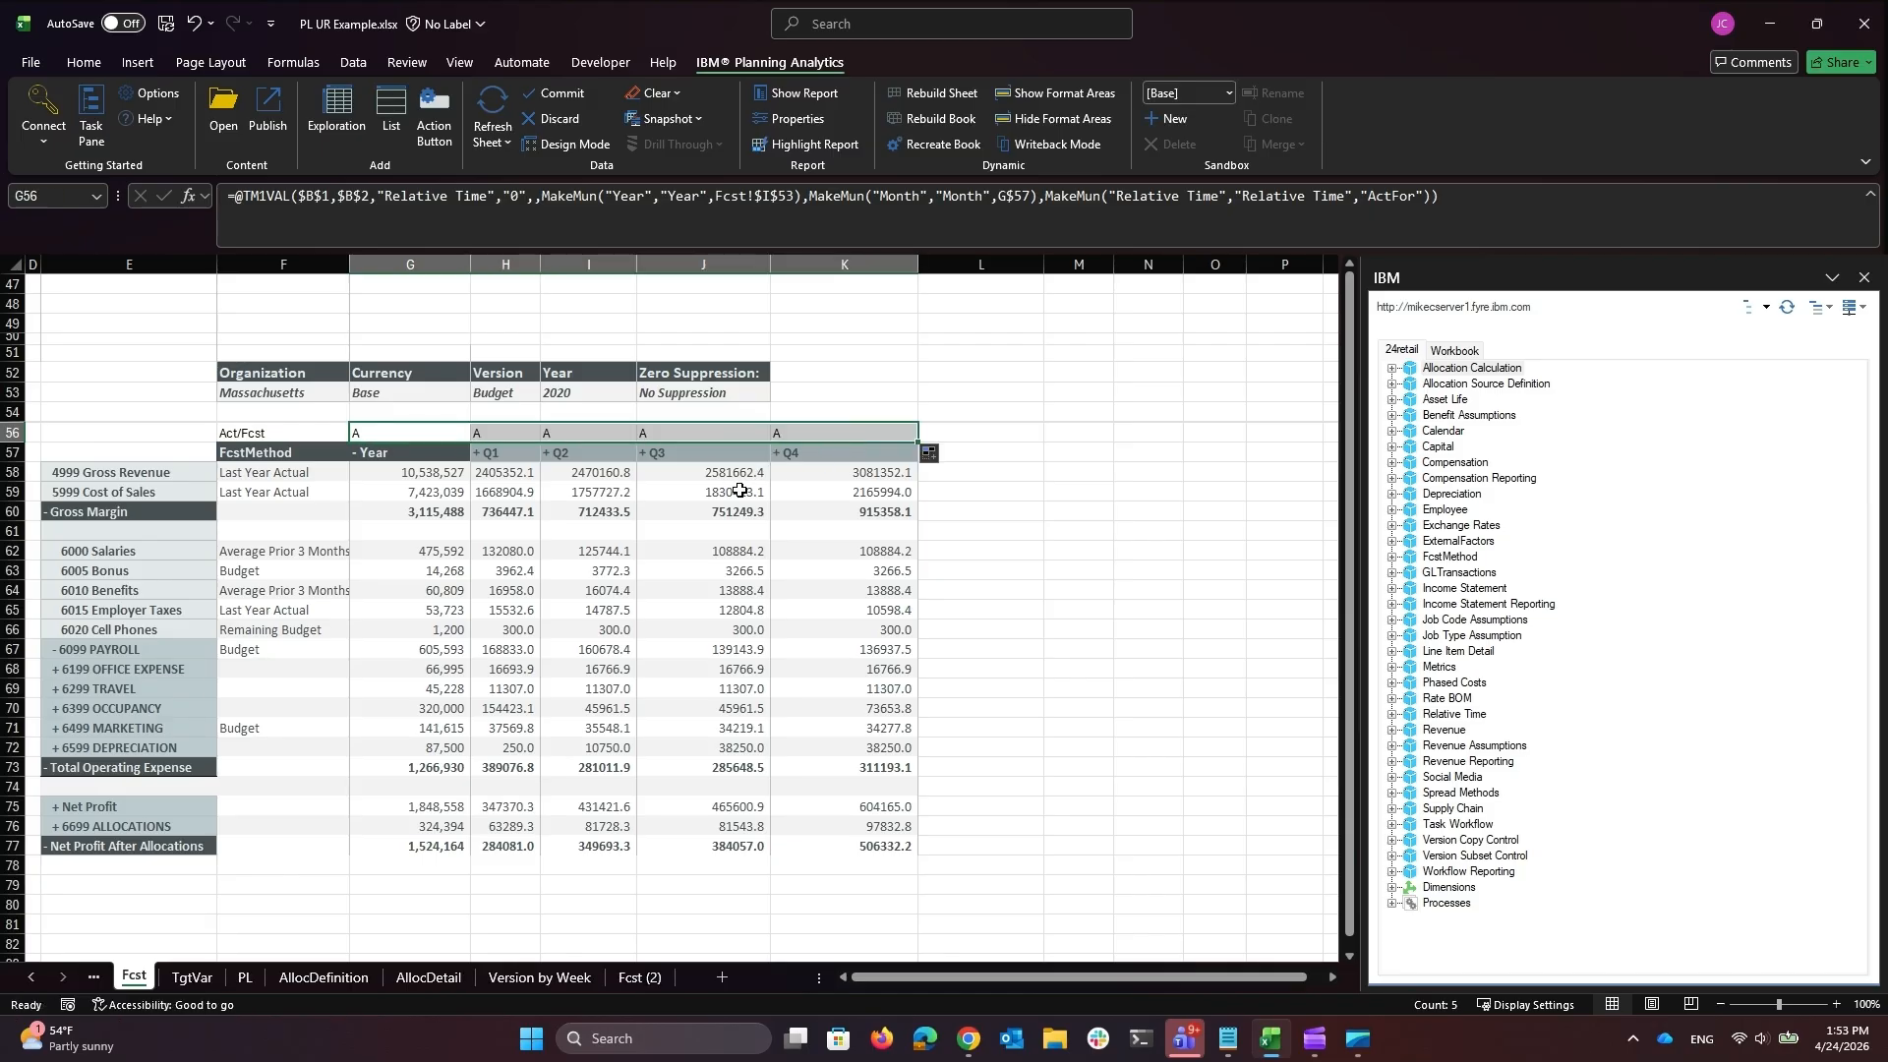
Step: Extend the Fcst-scoped named range tm2\\_0_cx to =Fcst!$F$55:$K$56 and close the name list
click(427, 448)
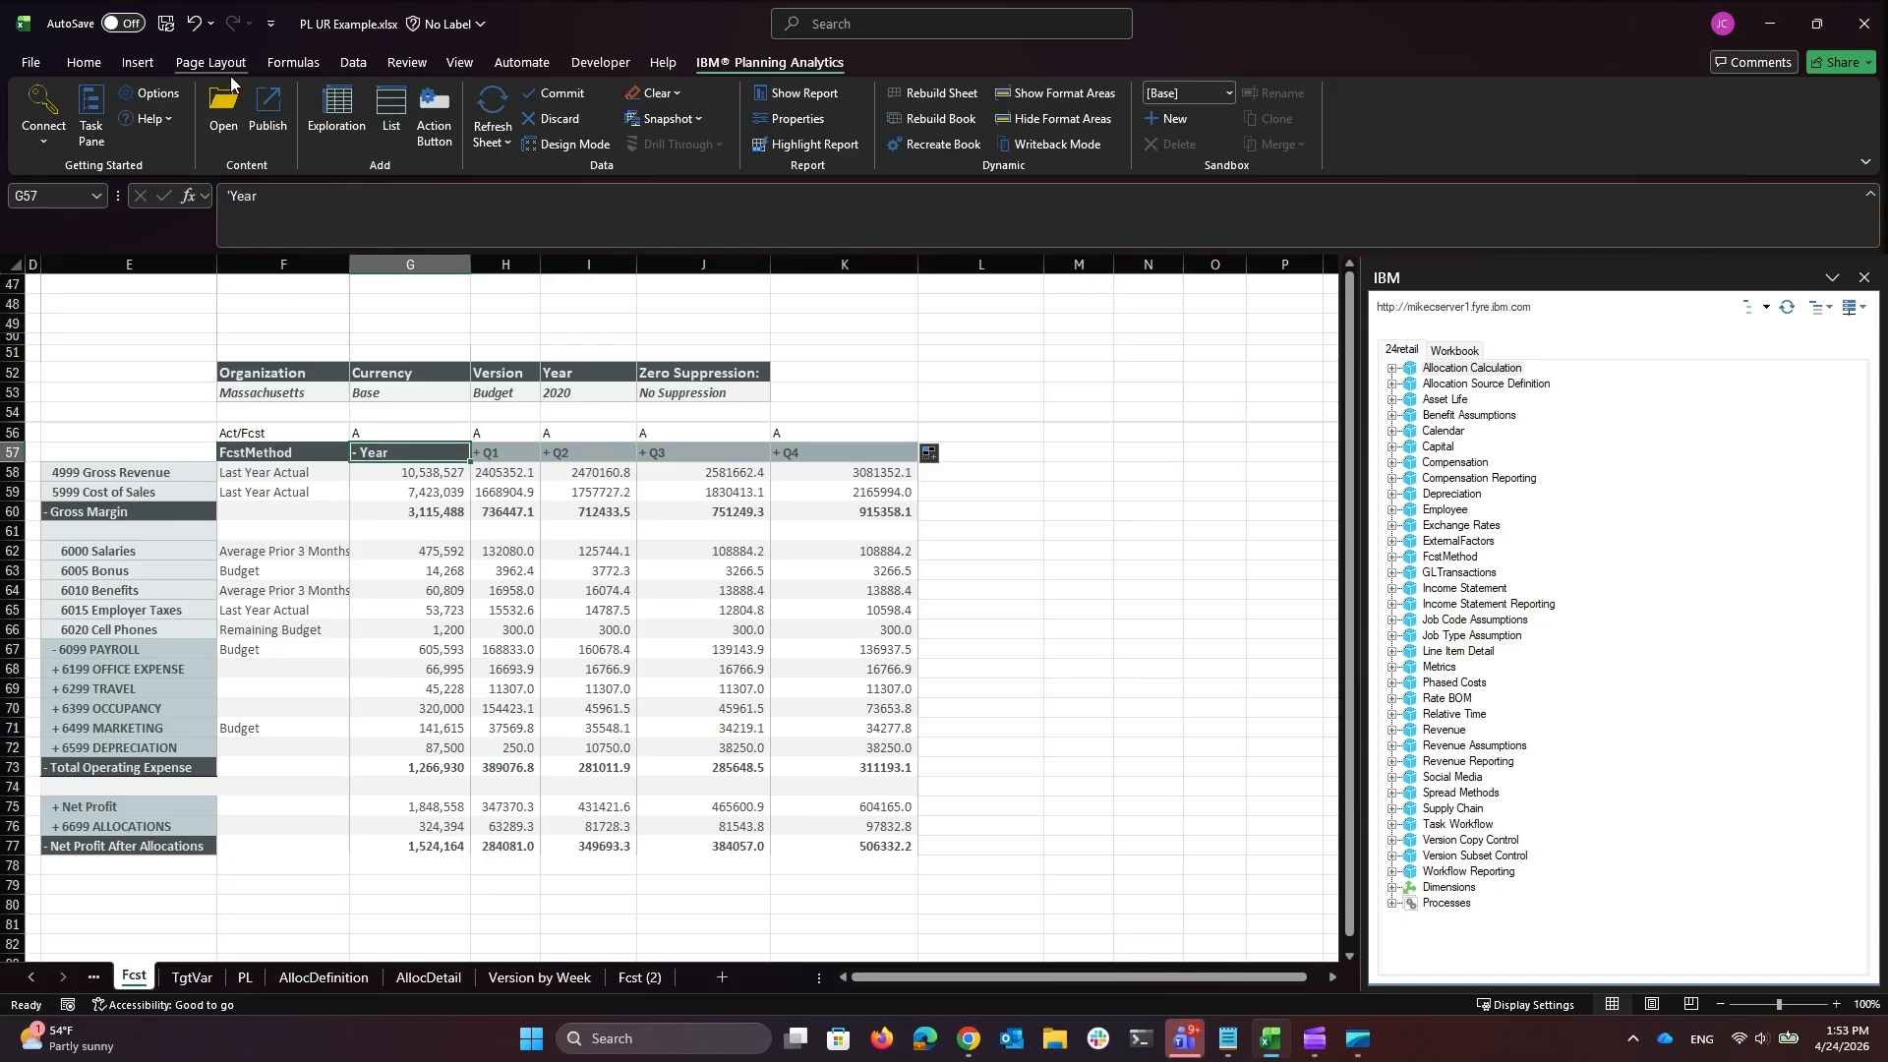
click(277, 65)
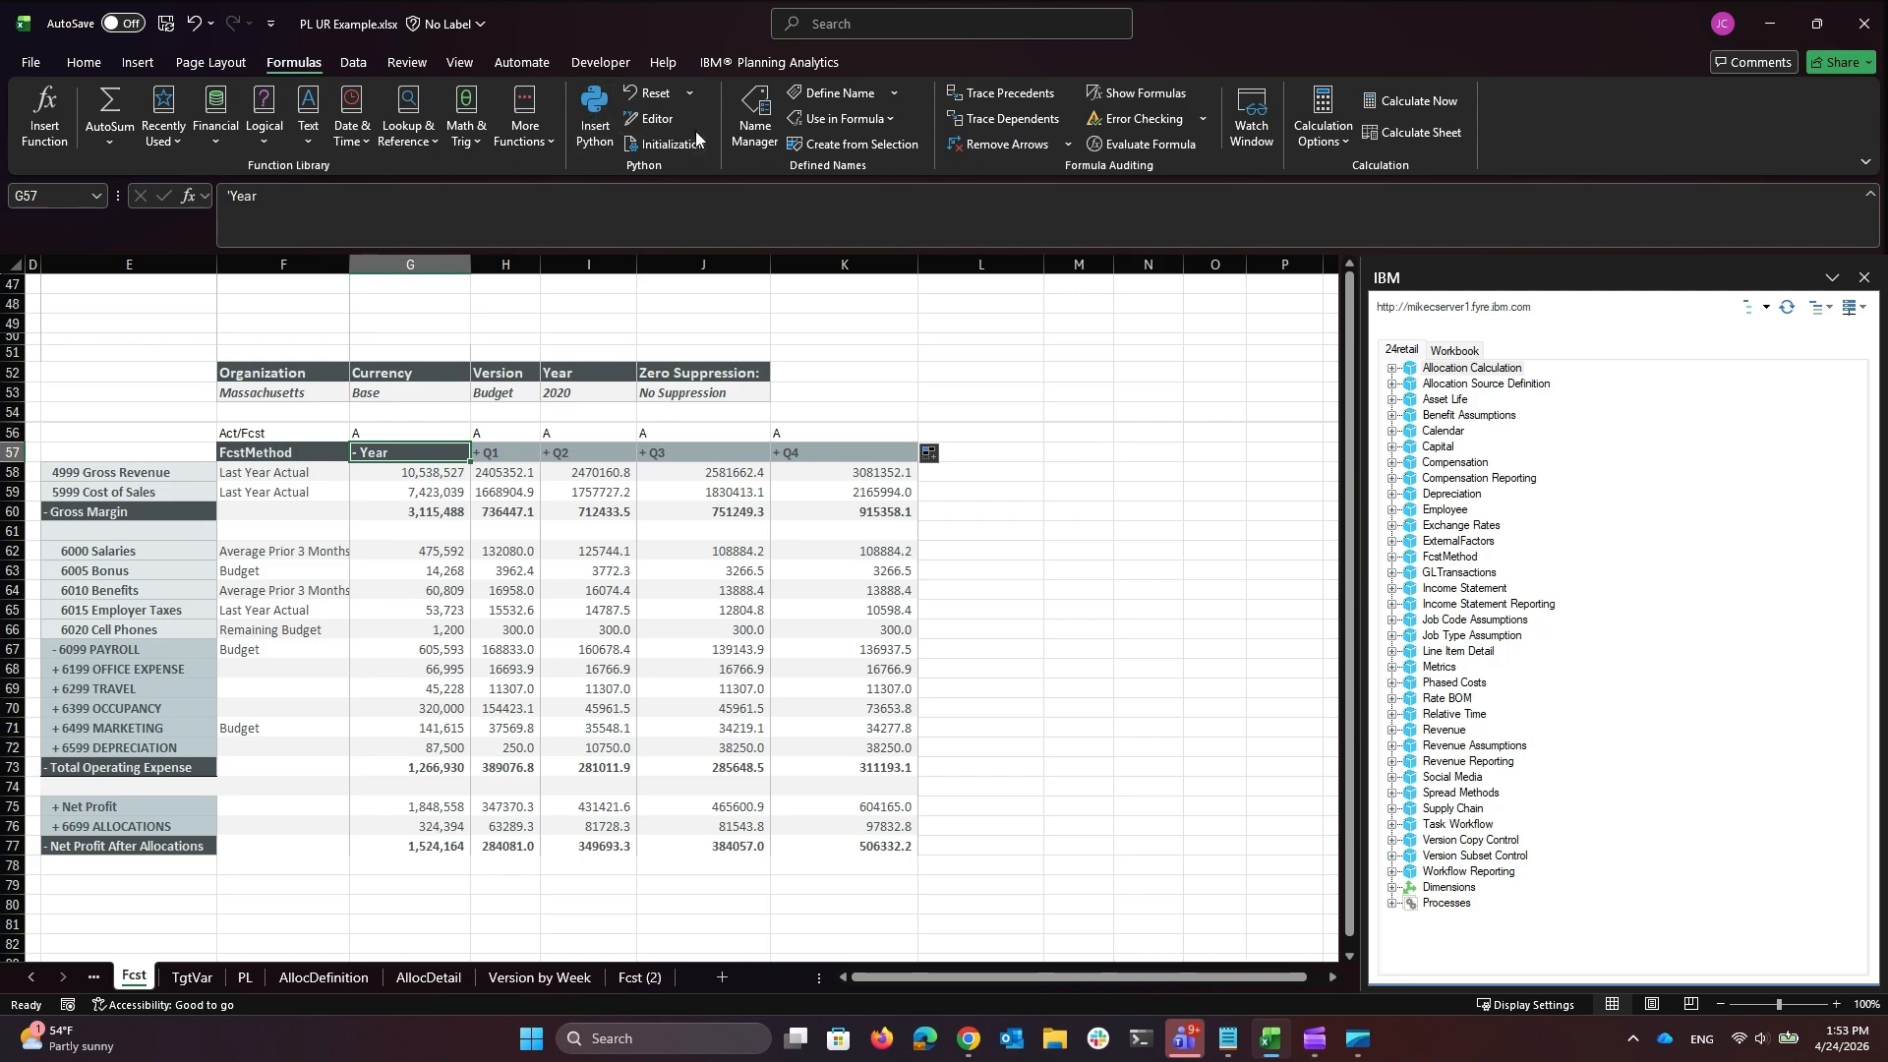
click(732, 142)
scroll(1211, 528, down, 5)
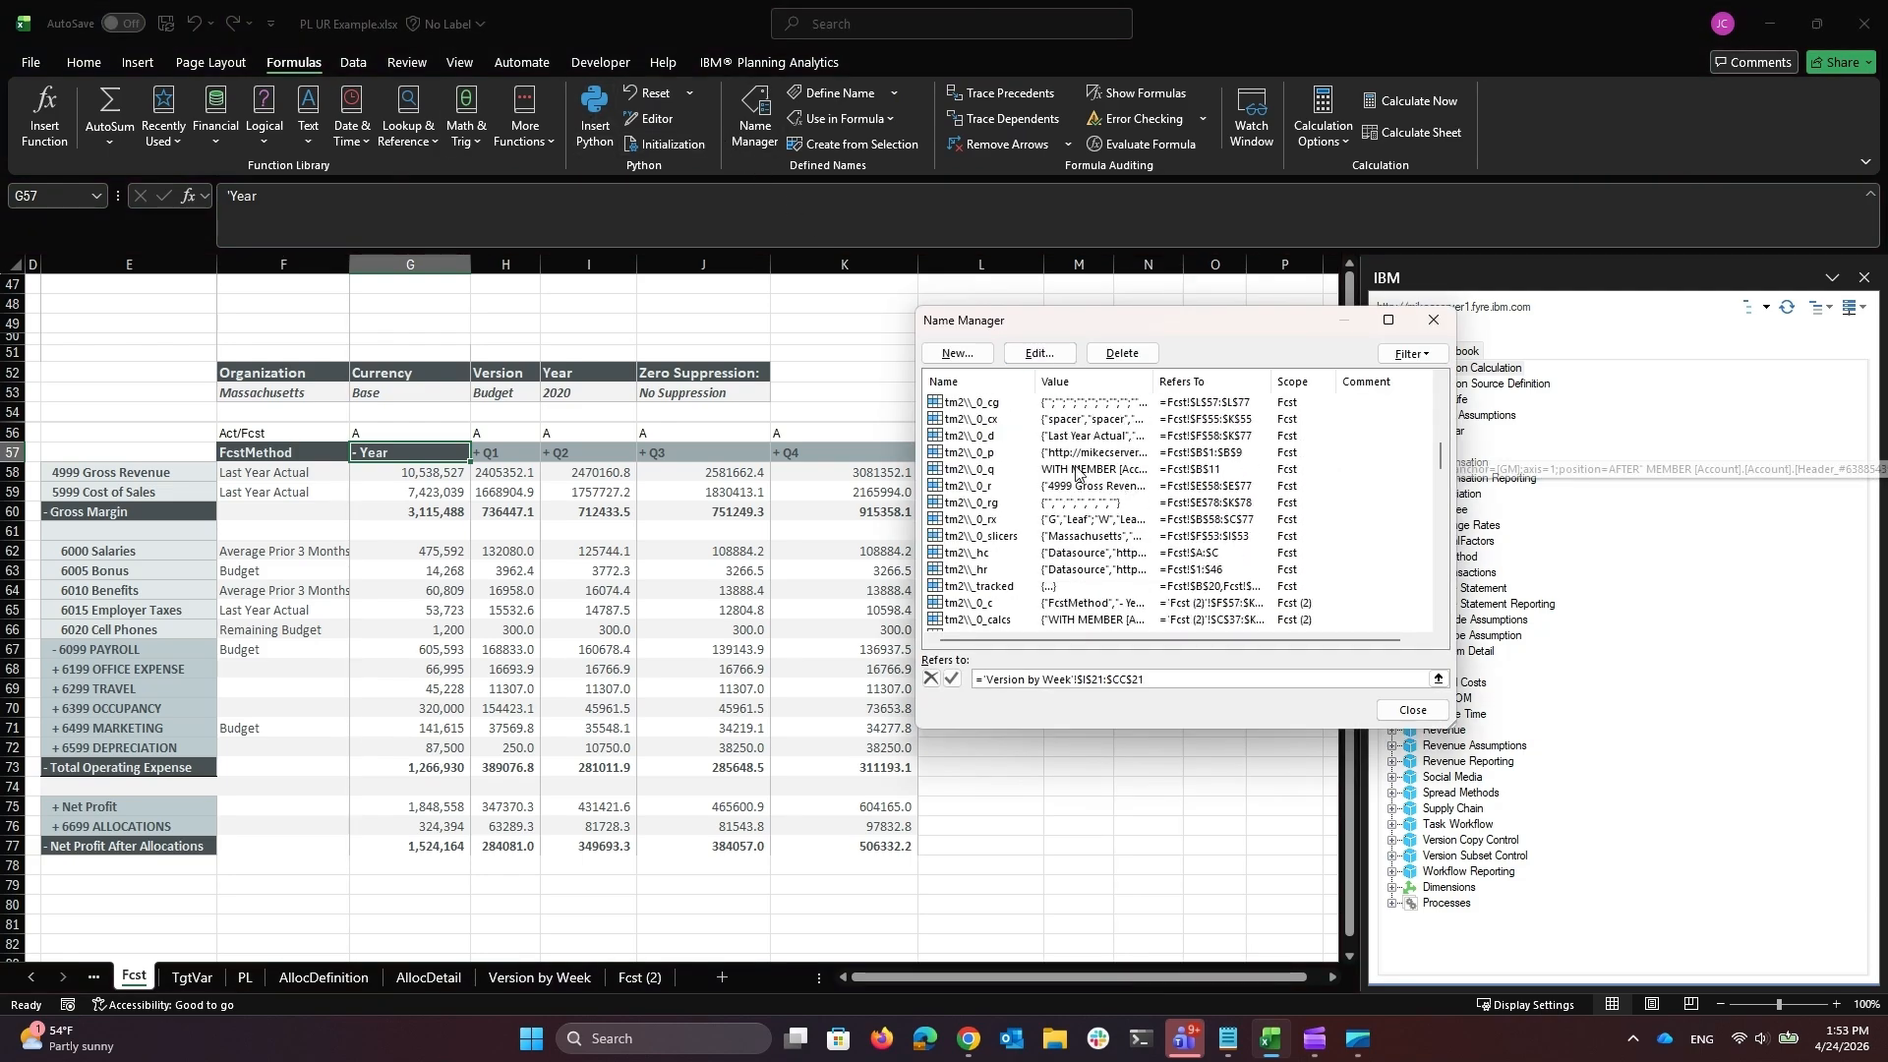
click(1059, 421)
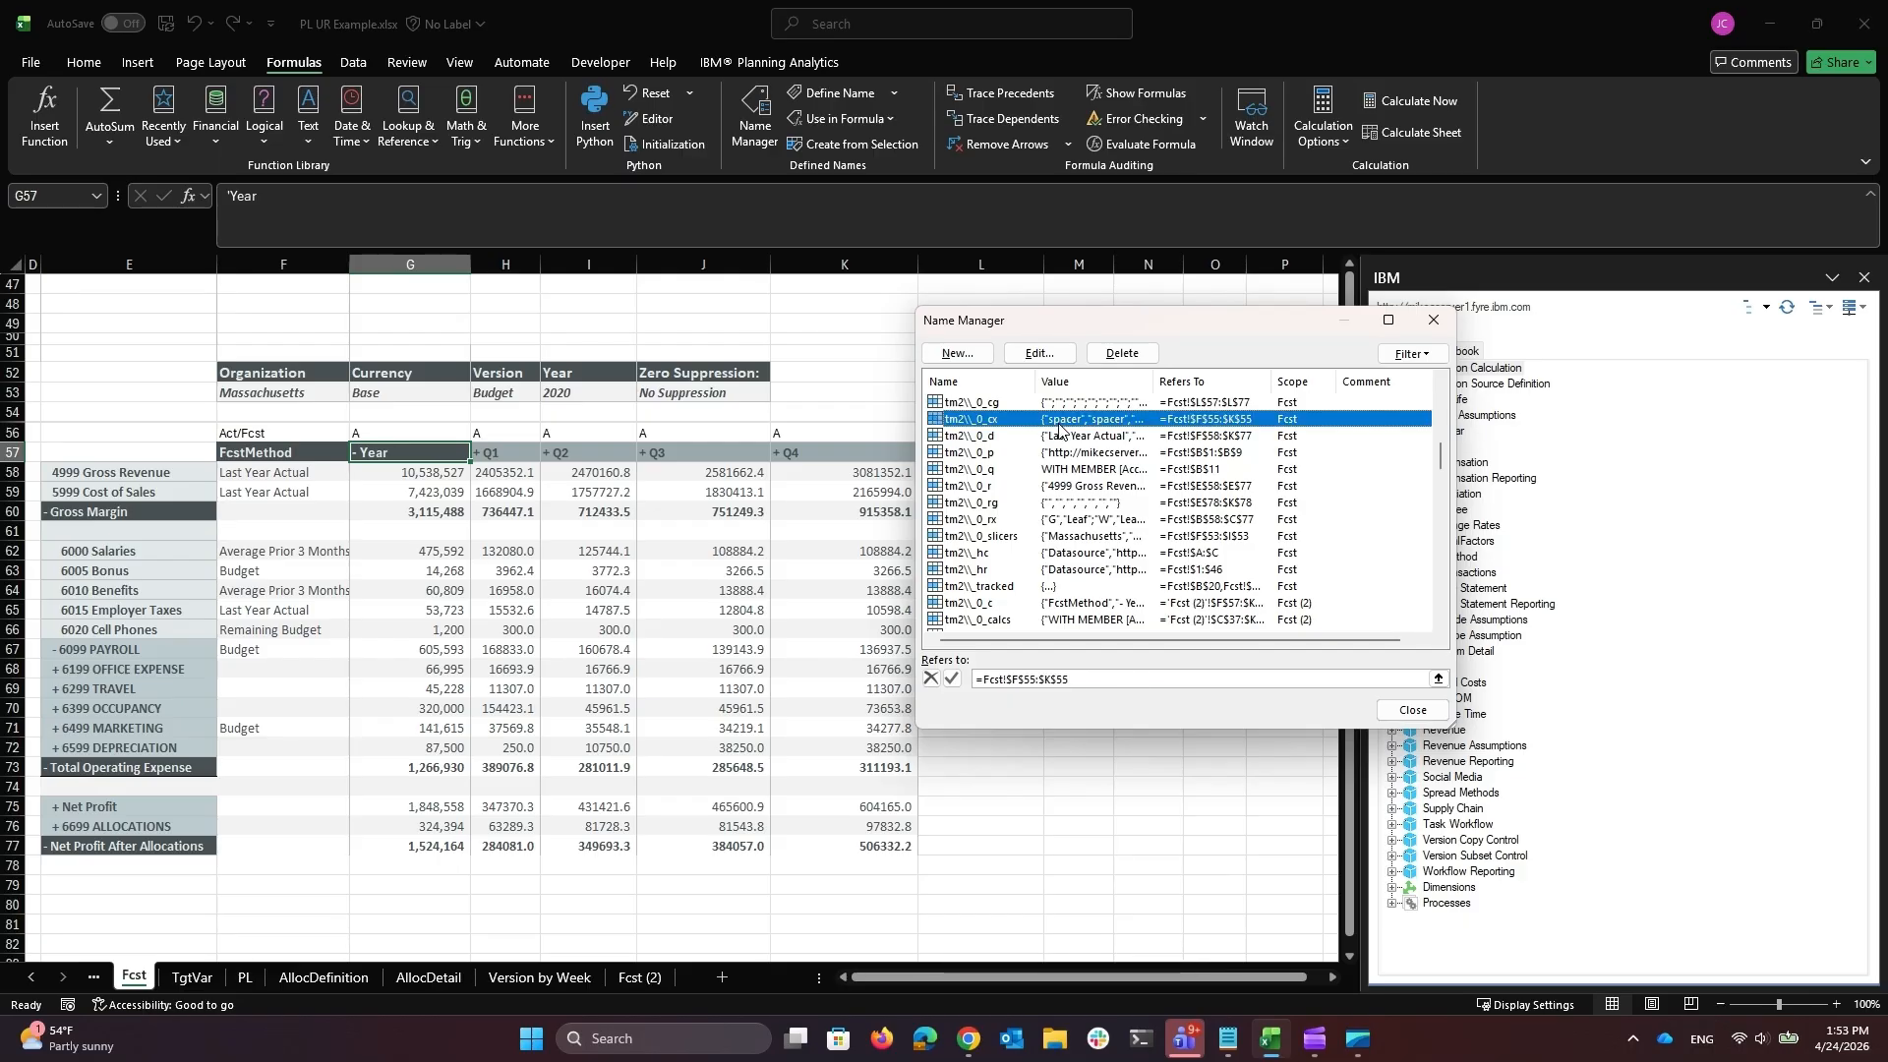
click(1129, 683)
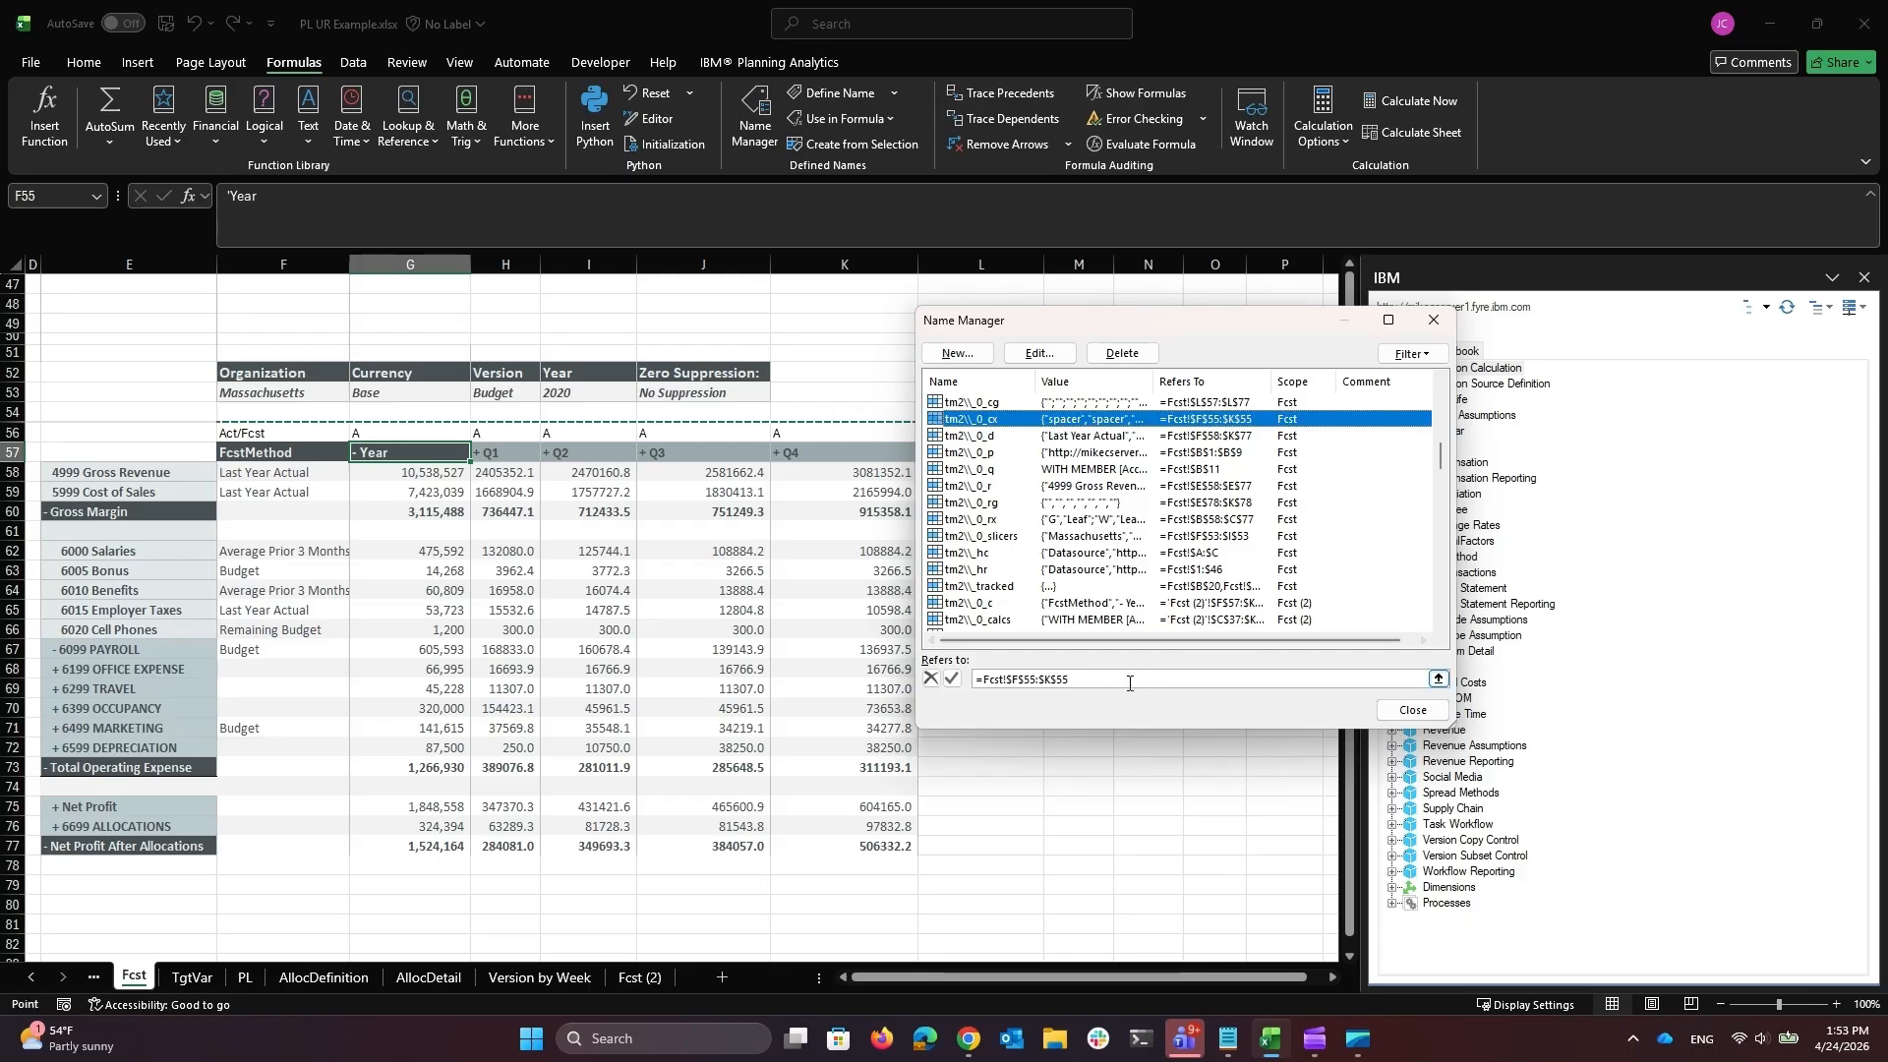
click(1072, 680)
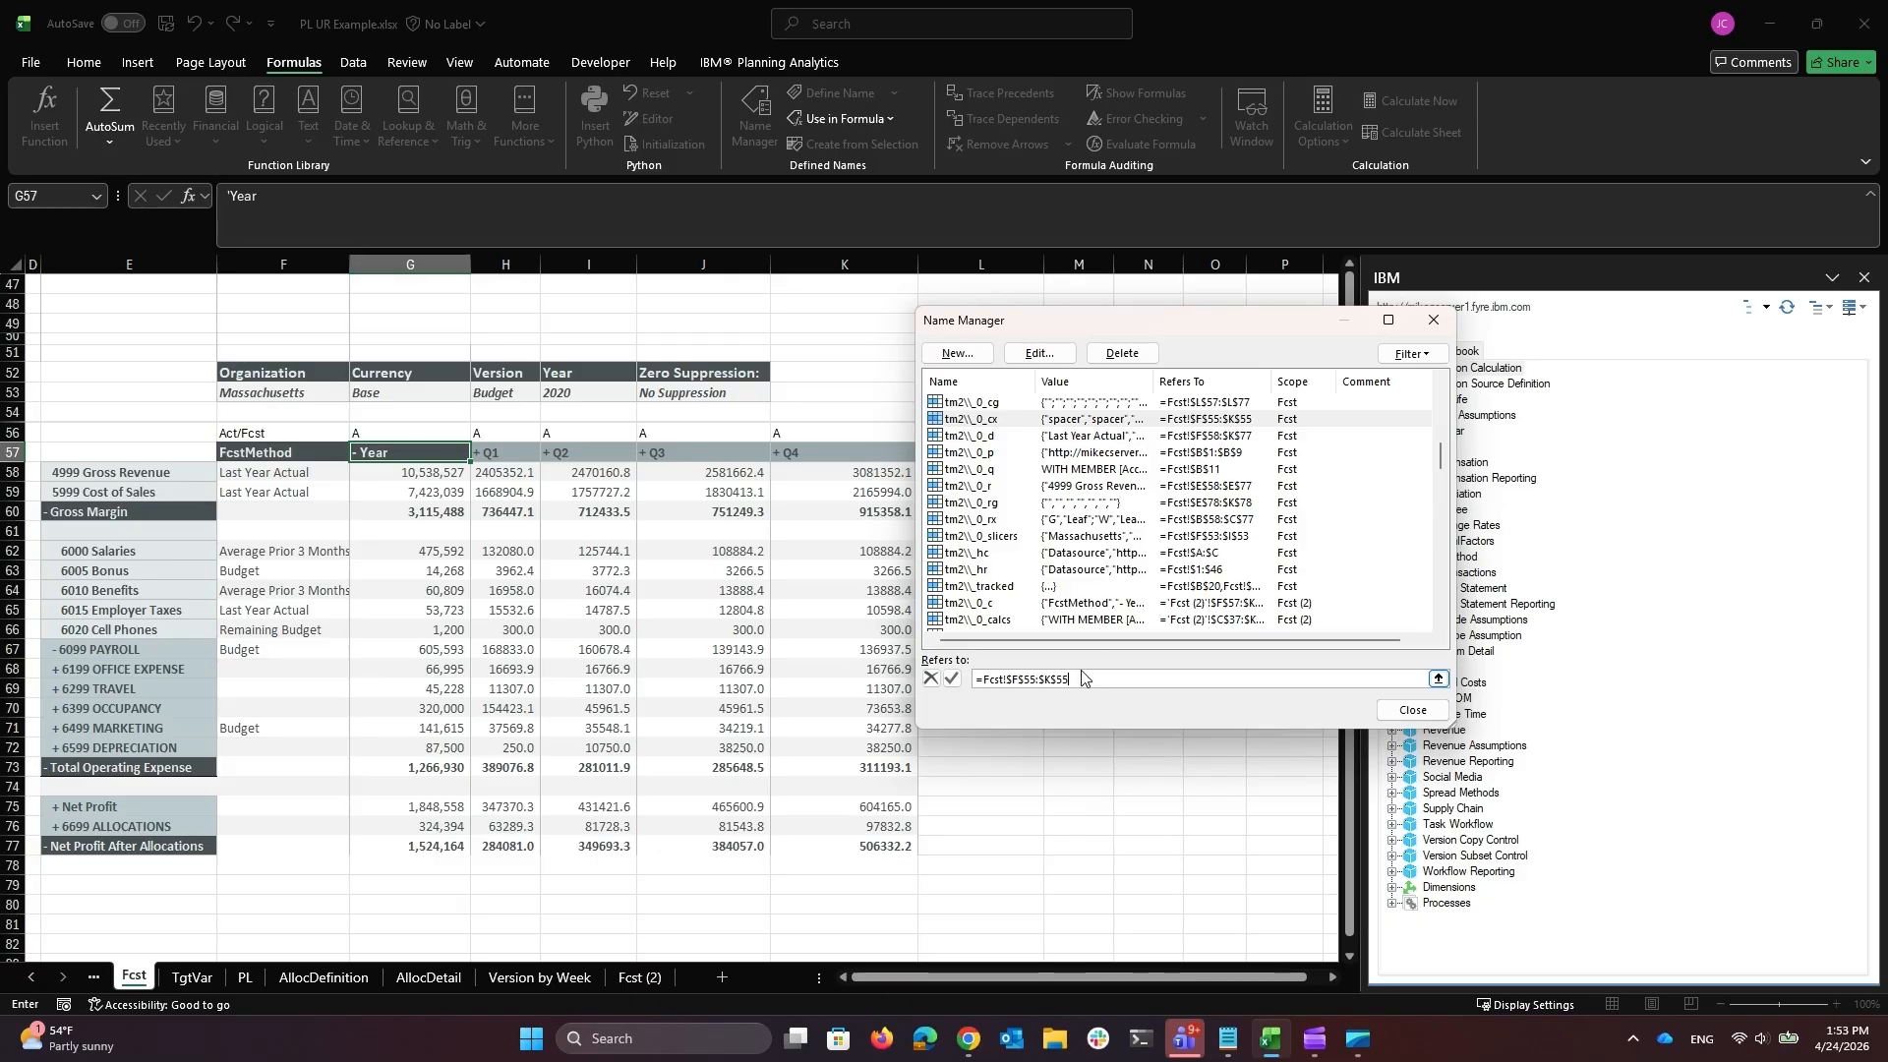
key(BackSpace)
text(6)
click(952, 678)
click(1127, 675)
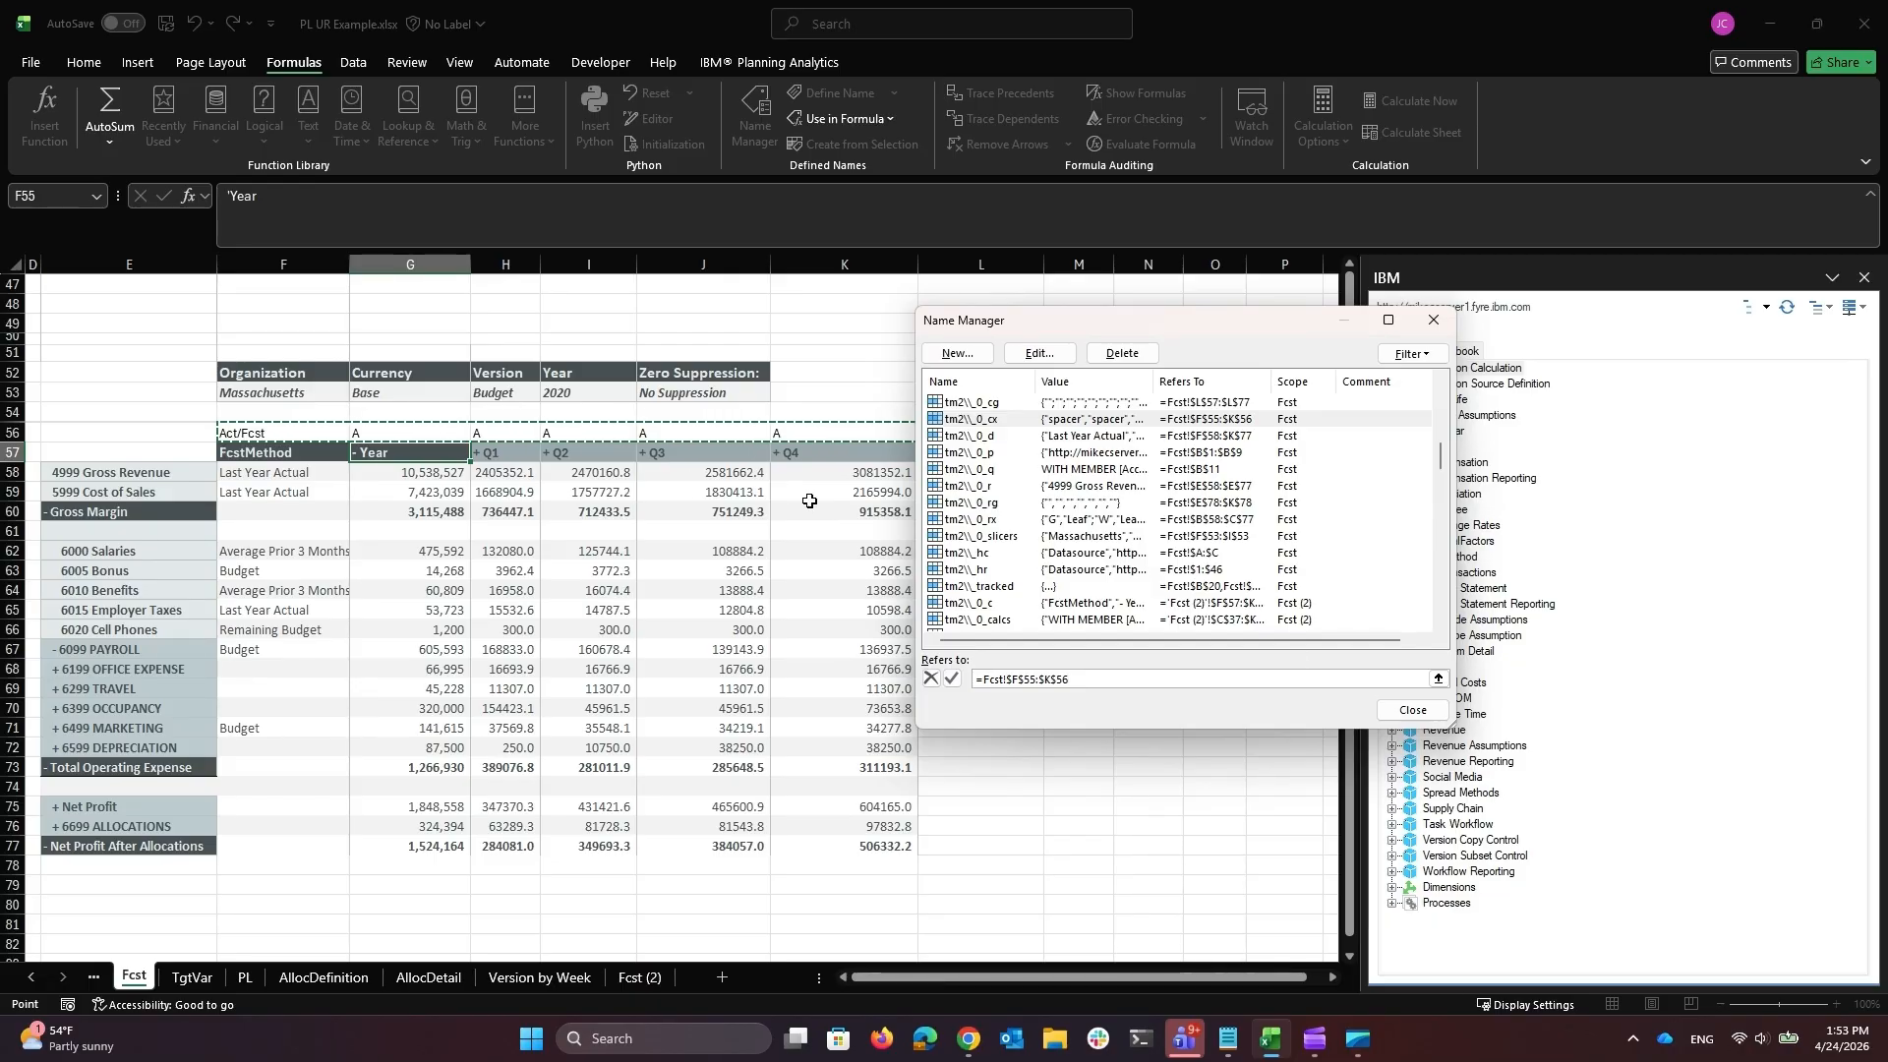
click(1434, 711)
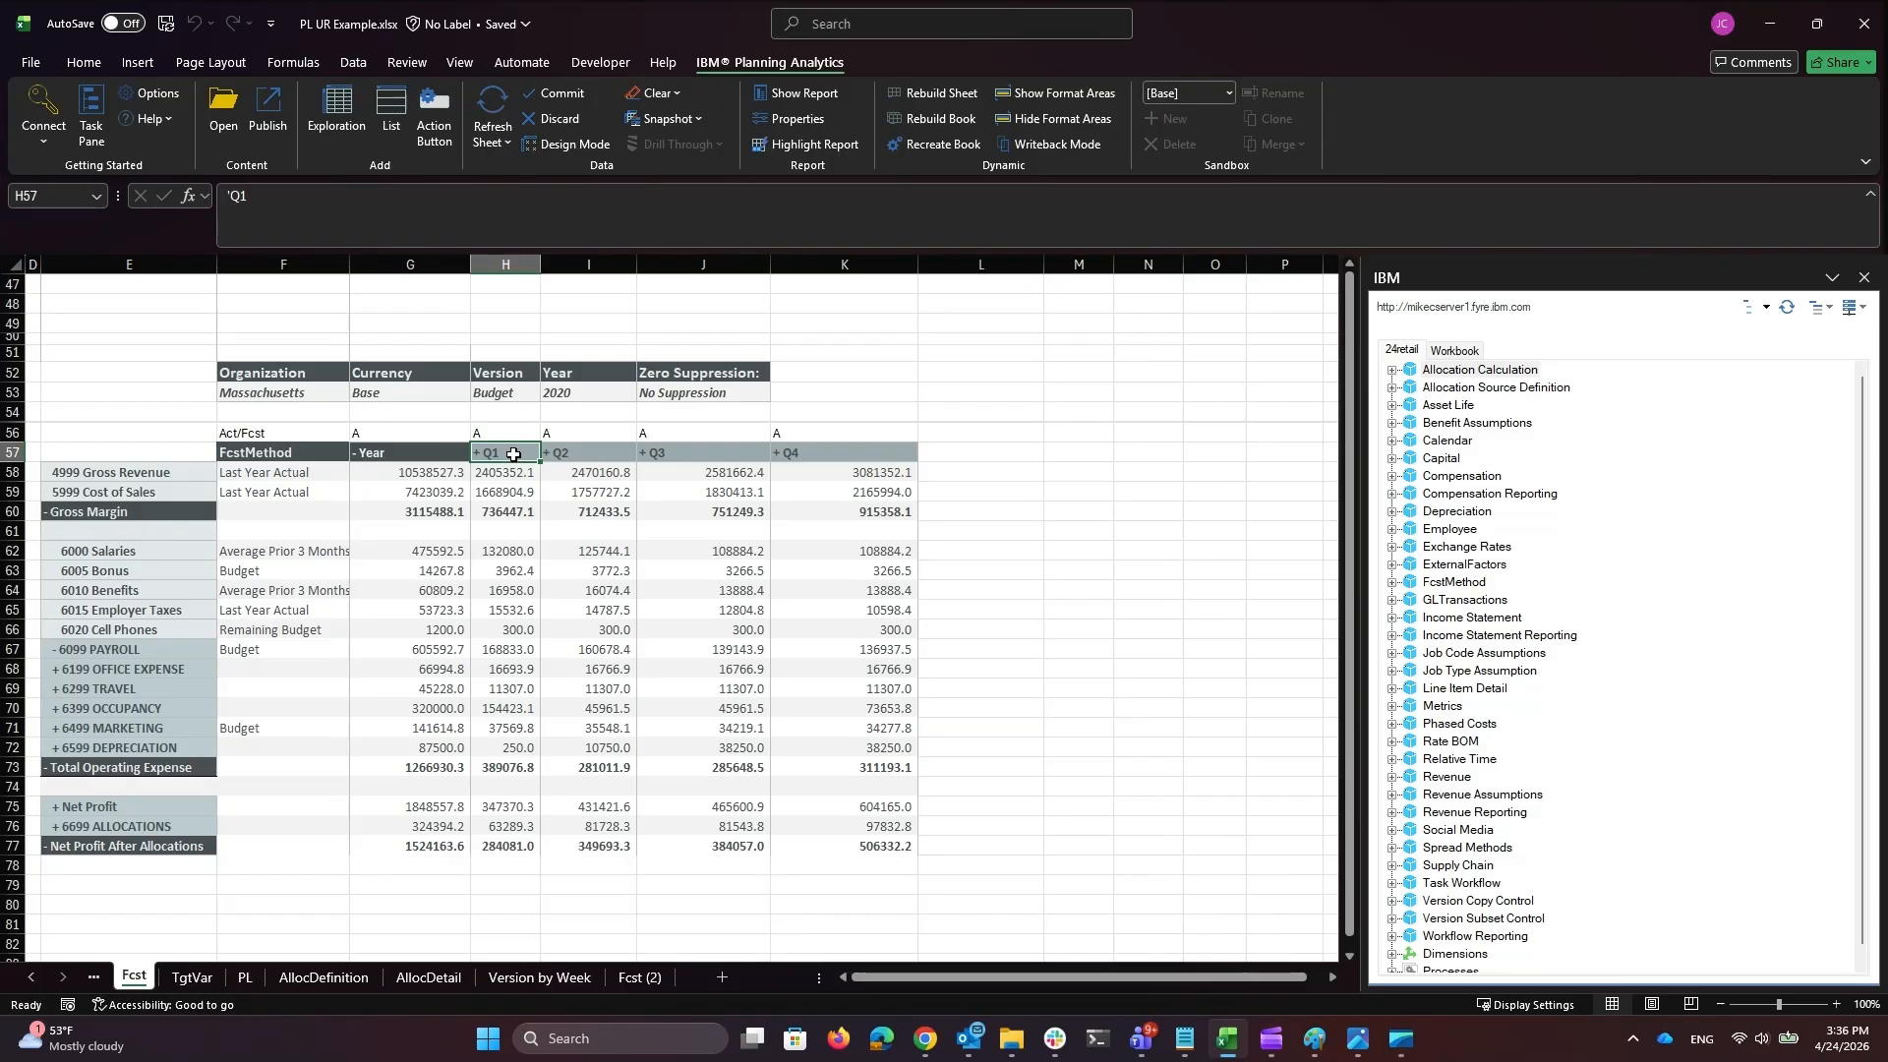
Step: Expand the Q1 header into its months and set the report's Year selector to 2019
double_click(526, 454)
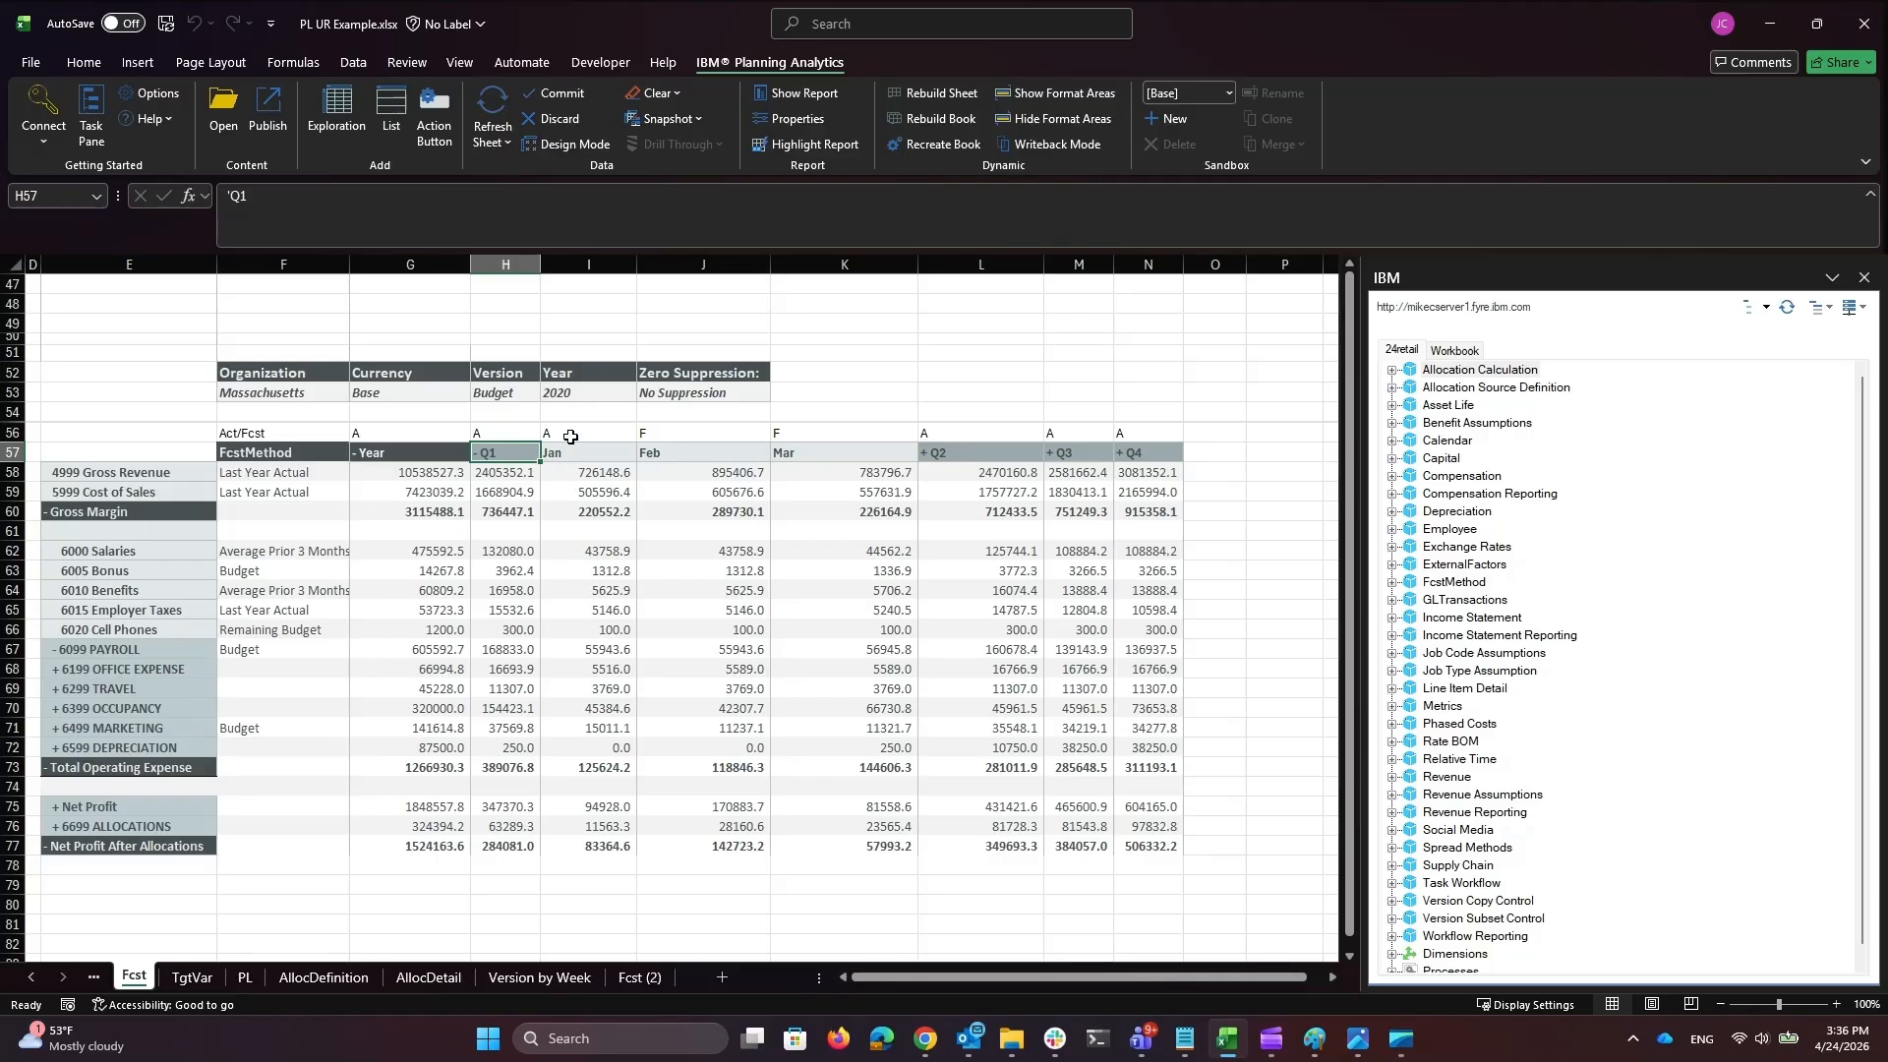
click(583, 397)
click(645, 394)
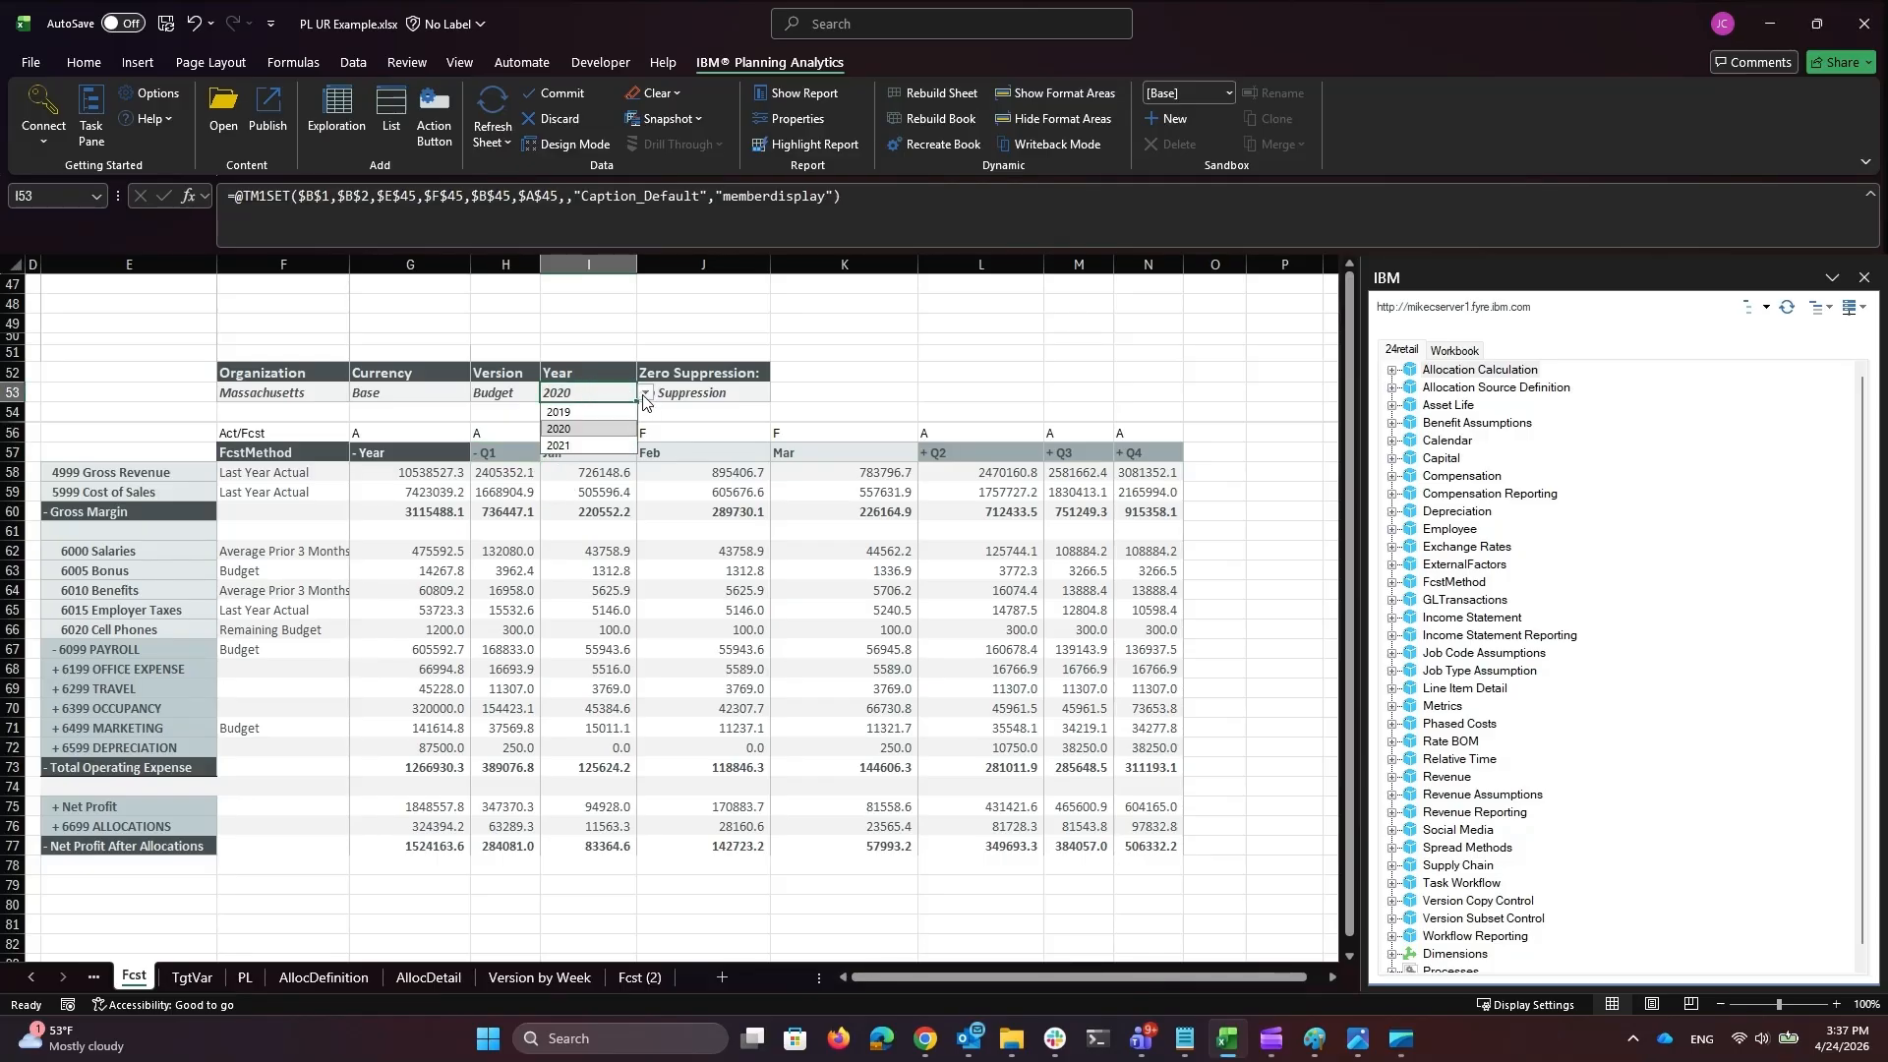
click(615, 414)
click(615, 414)
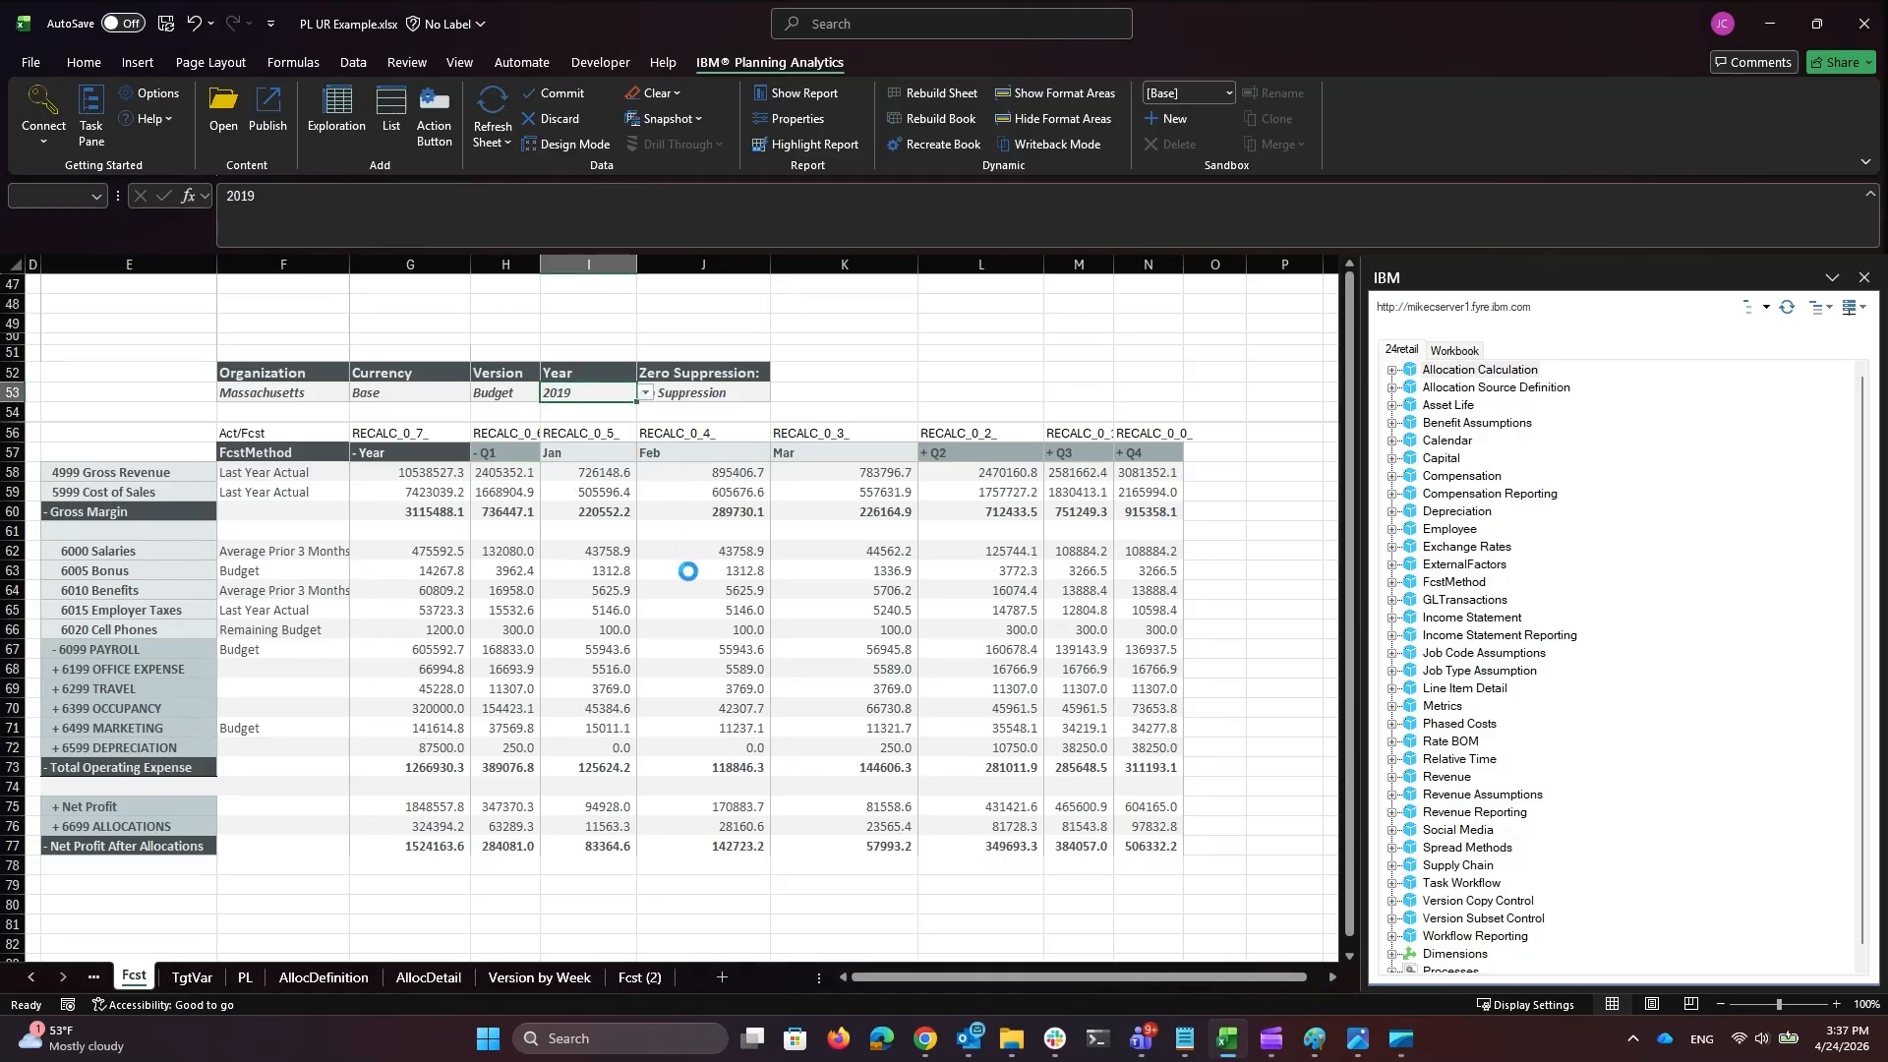